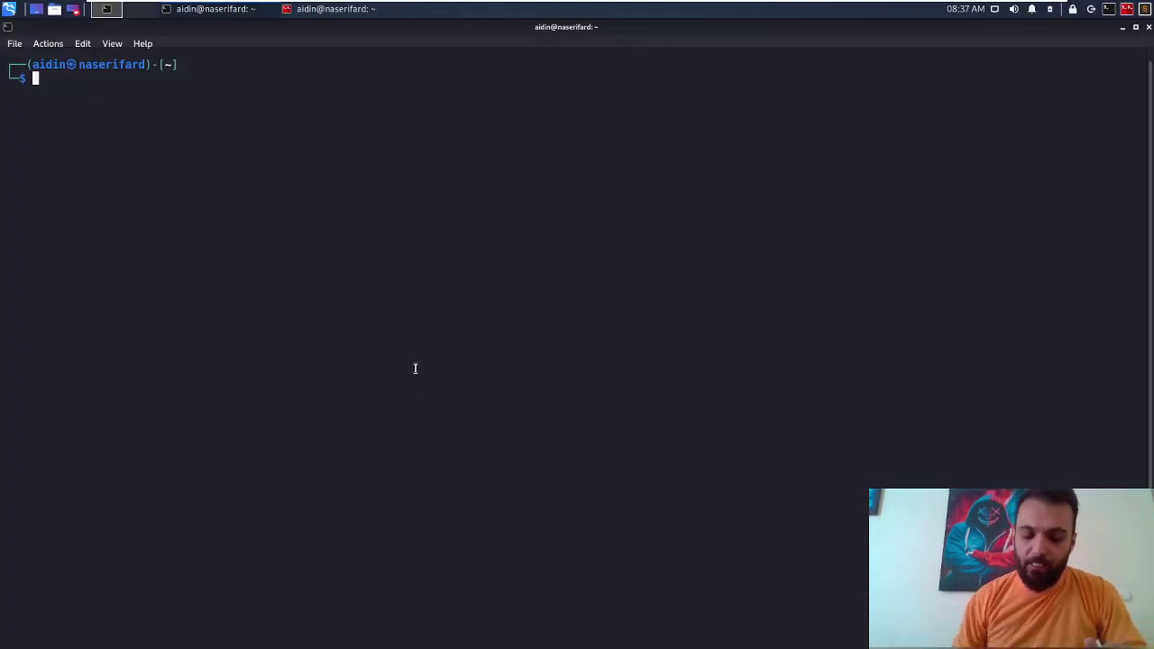
Confirm with file that drumbone.png is a 350 x 229 8-bit RGB PNG, then start an xdg-open command.
{"action": "type", "text": "file dru"}
{"action": "key", "text": "Tab"}
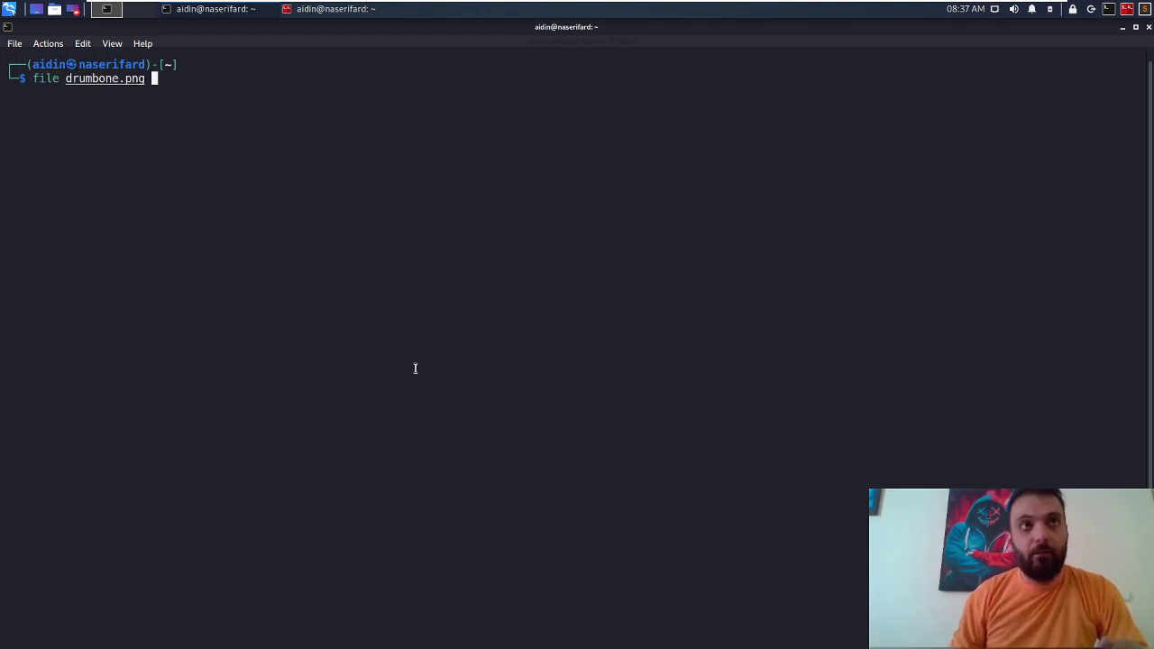
{"action": "key", "text": "Return"}
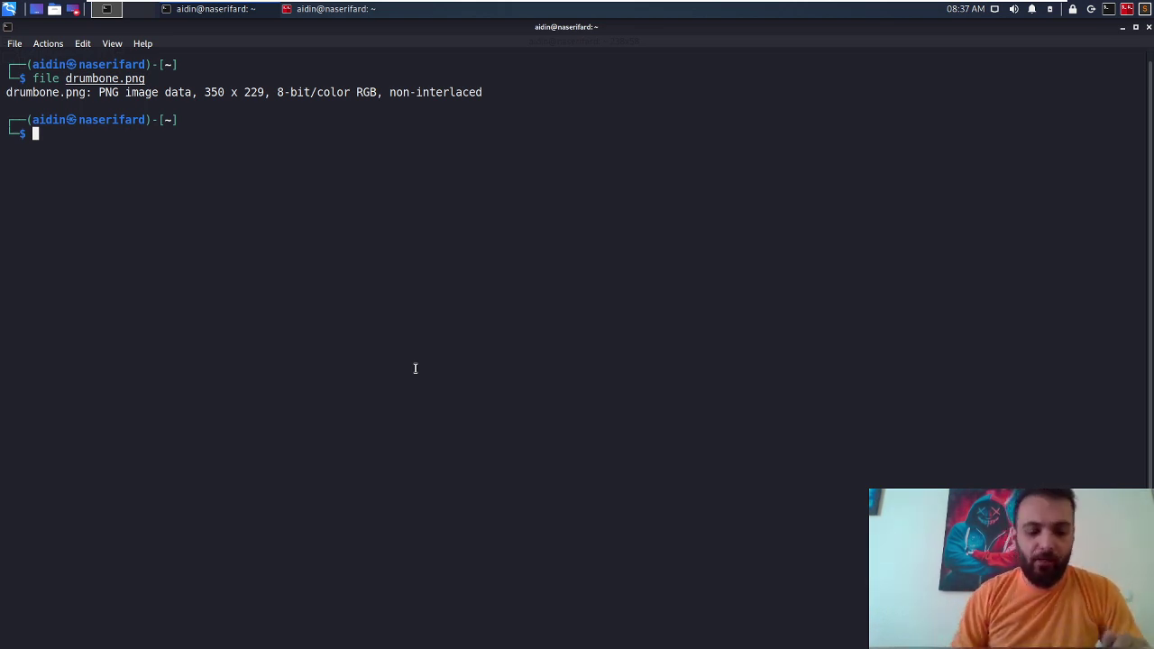
{"action": "type", "text": "exi"}
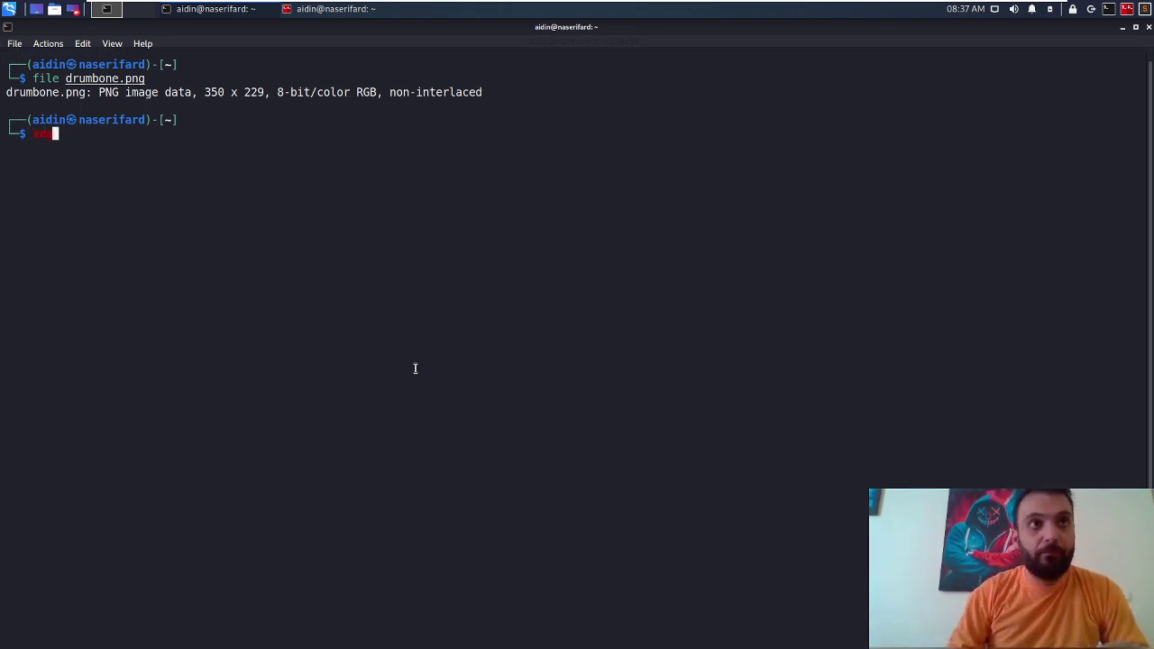
{"action": "type", "text": "-open "}
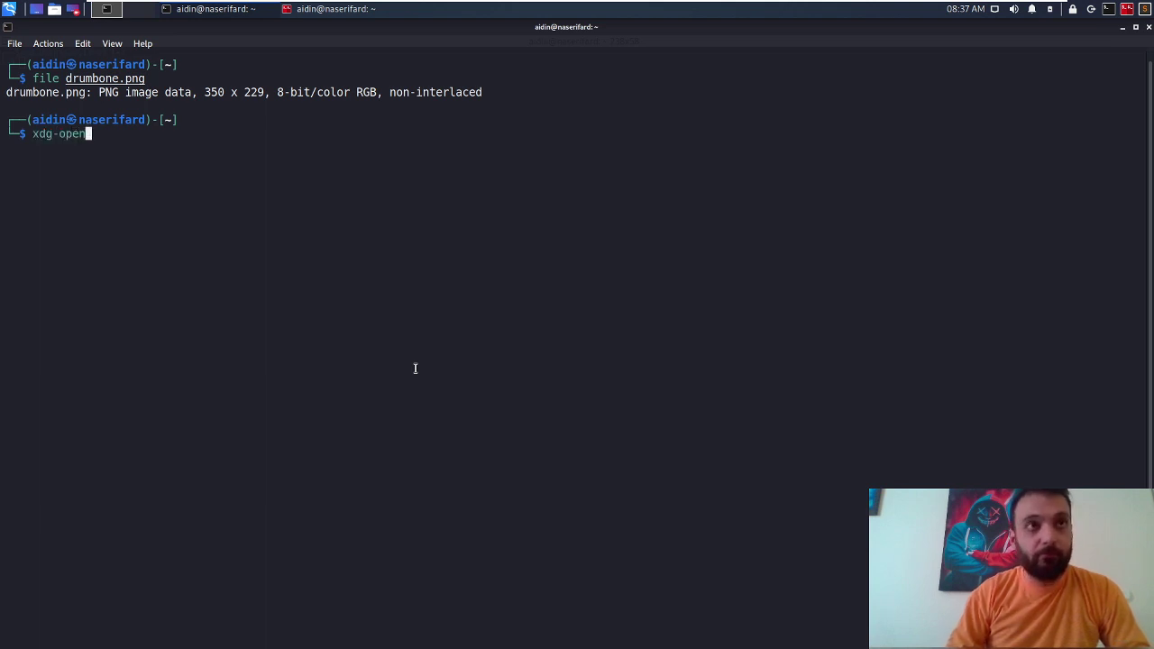
{"action": "type", "text": "dr"}
View drumbone.png's glitch-style portrait zoomed in via xdg-open, then close the viewer.
{"action": "key", "text": "Tab"}
{"action": "key", "text": "Return"}
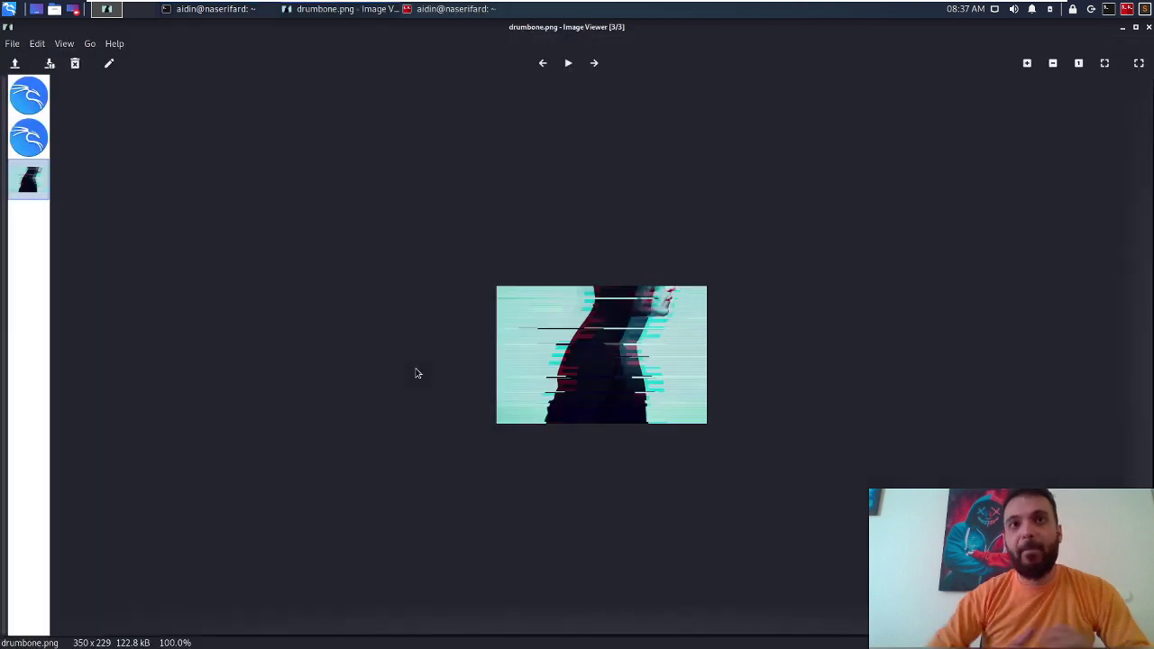
{"action": "scroll", "coordinate": [416, 373], "scroll_direction": "up", "scroll_amount": 2}
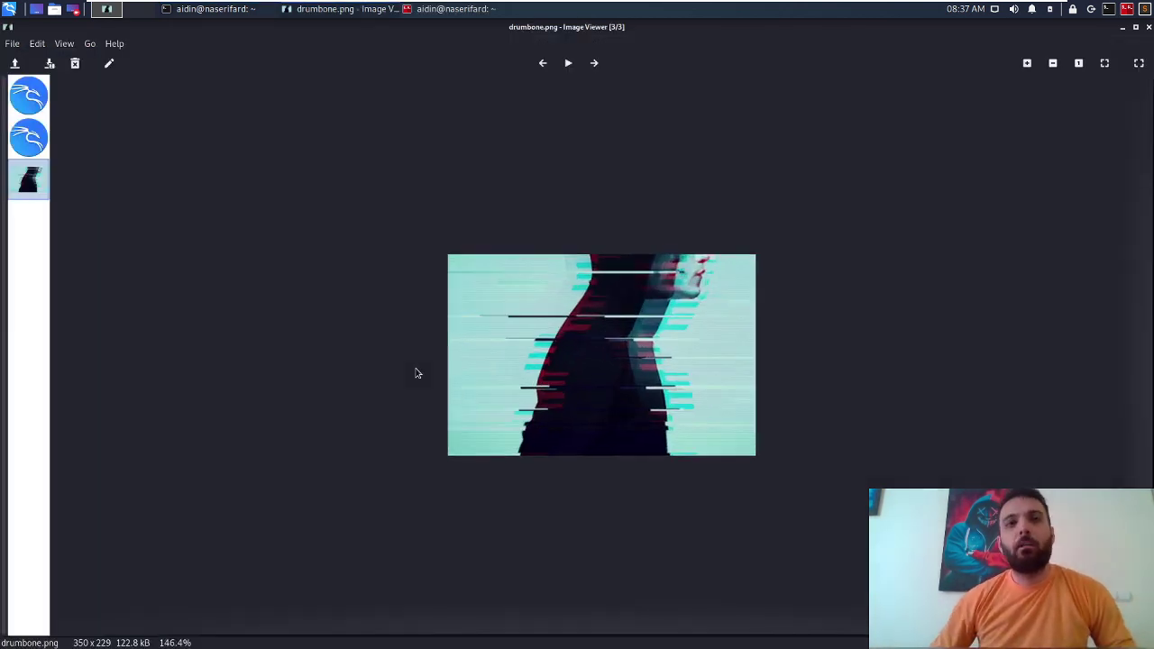
{"action": "scroll", "coordinate": [417, 373], "scroll_direction": "up", "scroll_amount": 1}
{"action": "scroll", "coordinate": [417, 372], "scroll_direction": "up", "scroll_amount": 1}
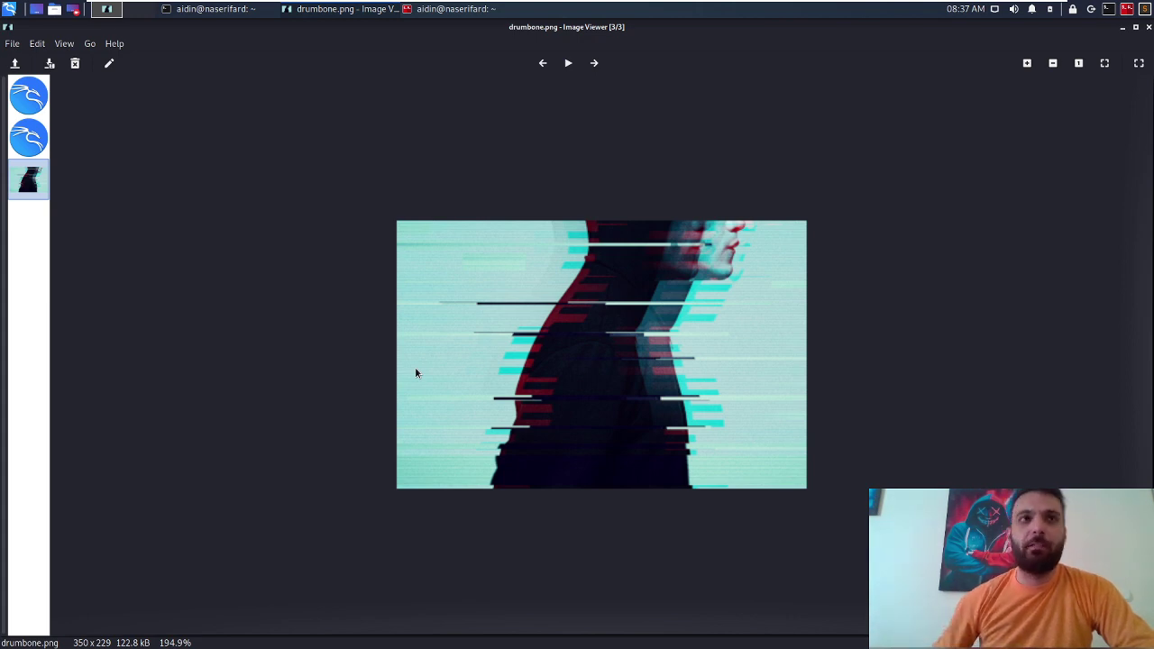
{"action": "left_click", "coordinate": [1148, 28]}
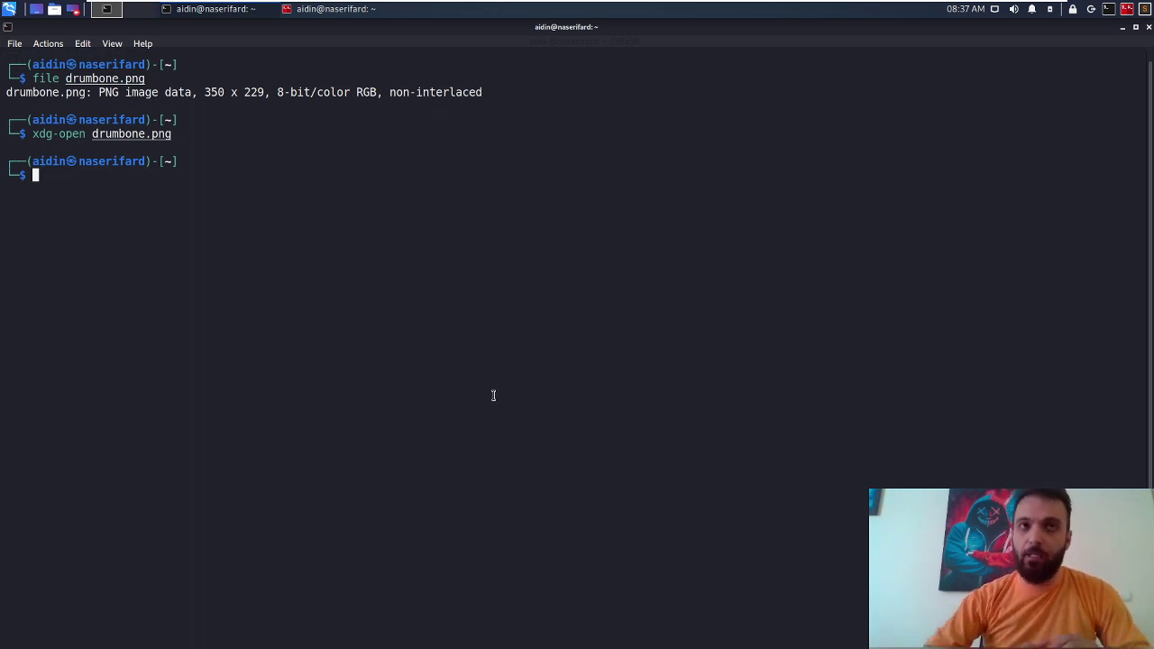
Run pngcheck on drumbone.png, which reports the file OK.
{"action": "type", "text": "pngcru"}
{"action": "key", "text": "Tab"}
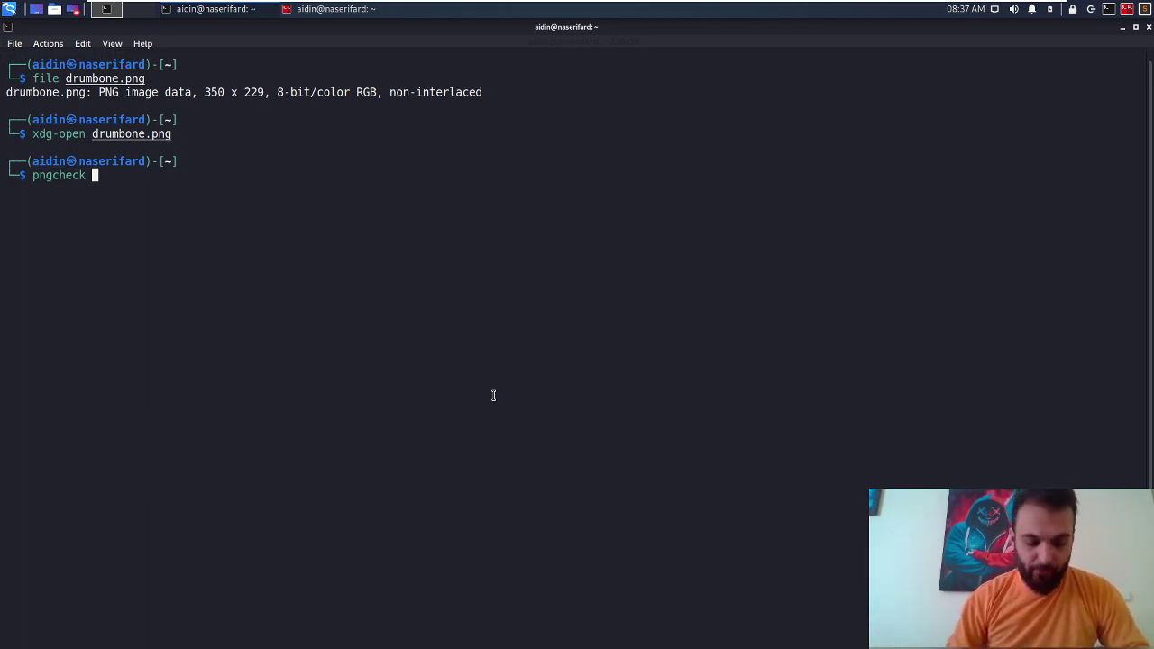
{"action": "type", "text": "dr"}
{"action": "key", "text": "Tab"}
{"action": "key", "text": "Return"}
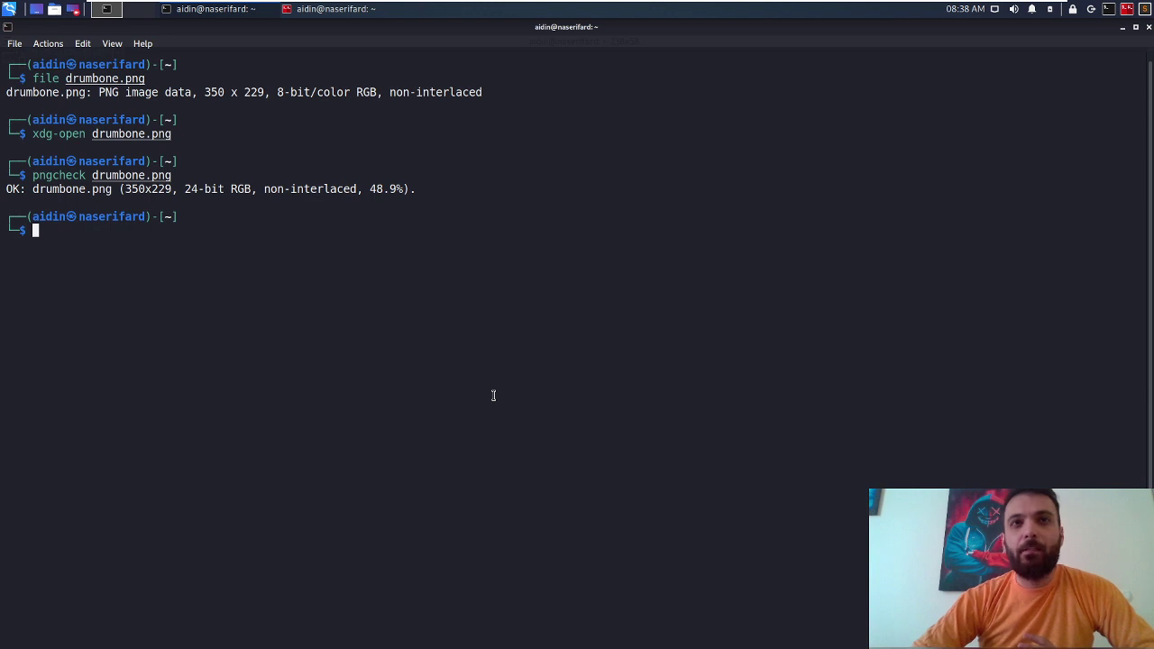
Scan drumbone.png with binwalk, finding only the PNG header and zlib data.
{"action": "type", "text": "binwalk drum"}
{"action": "key", "text": "Tab"}
{"action": "key", "text": "Return"}
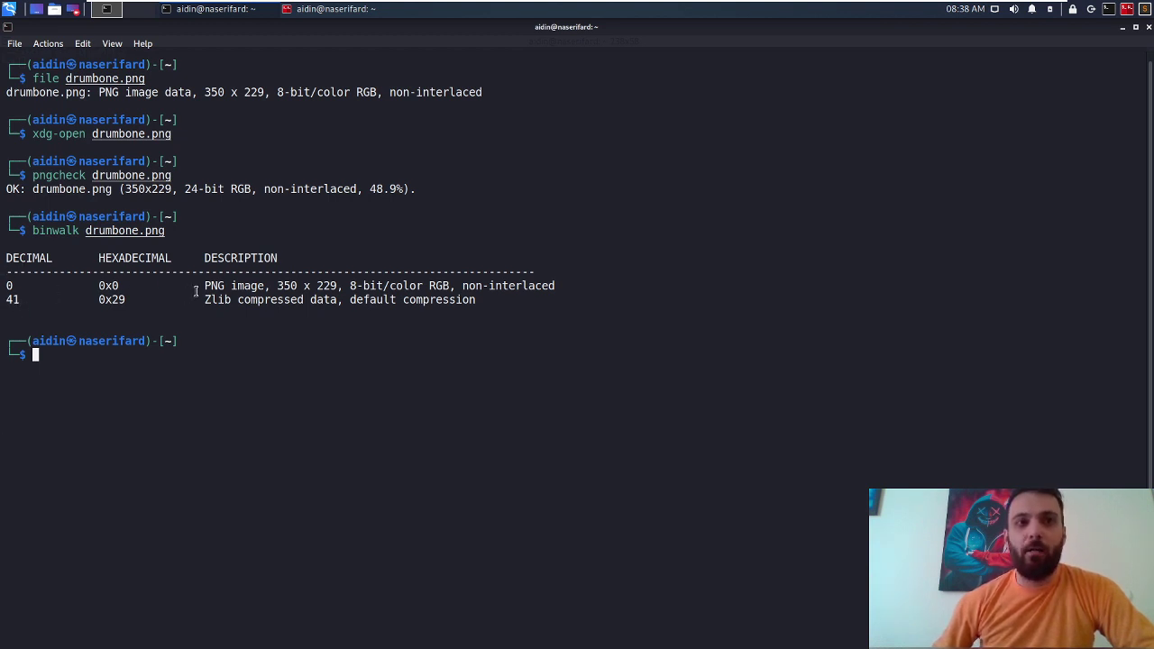
{"action": "left_click_drag", "start_coordinate": [196, 288], "coordinate": [250, 302]}
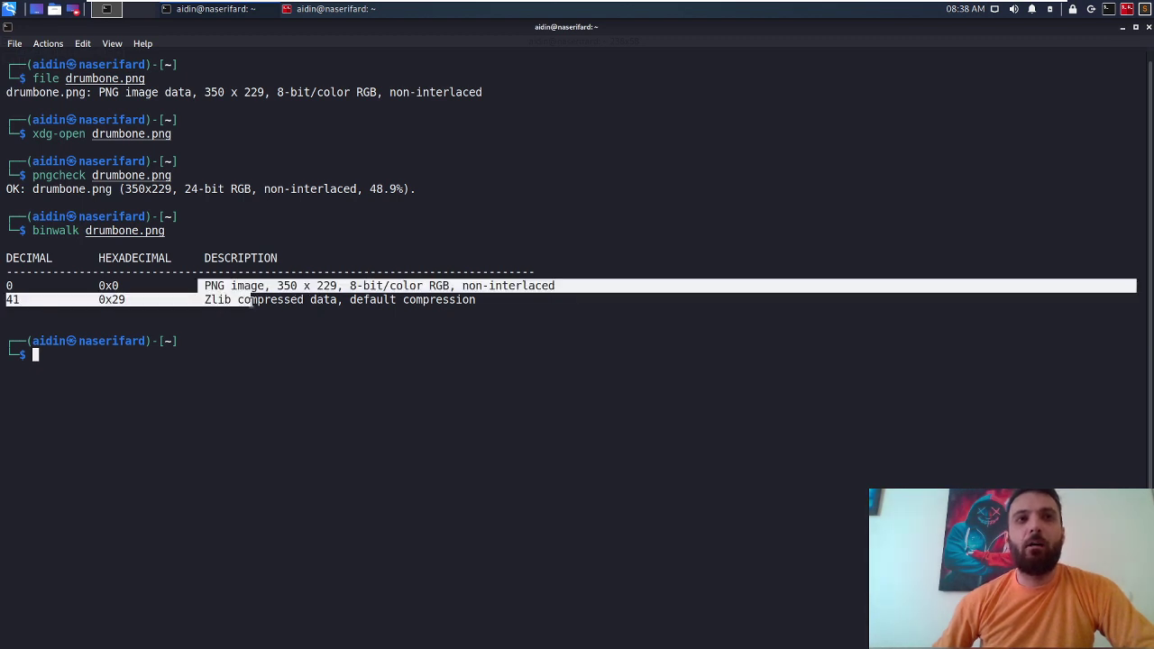
{"action": "left_click", "coordinate": [214, 311]}
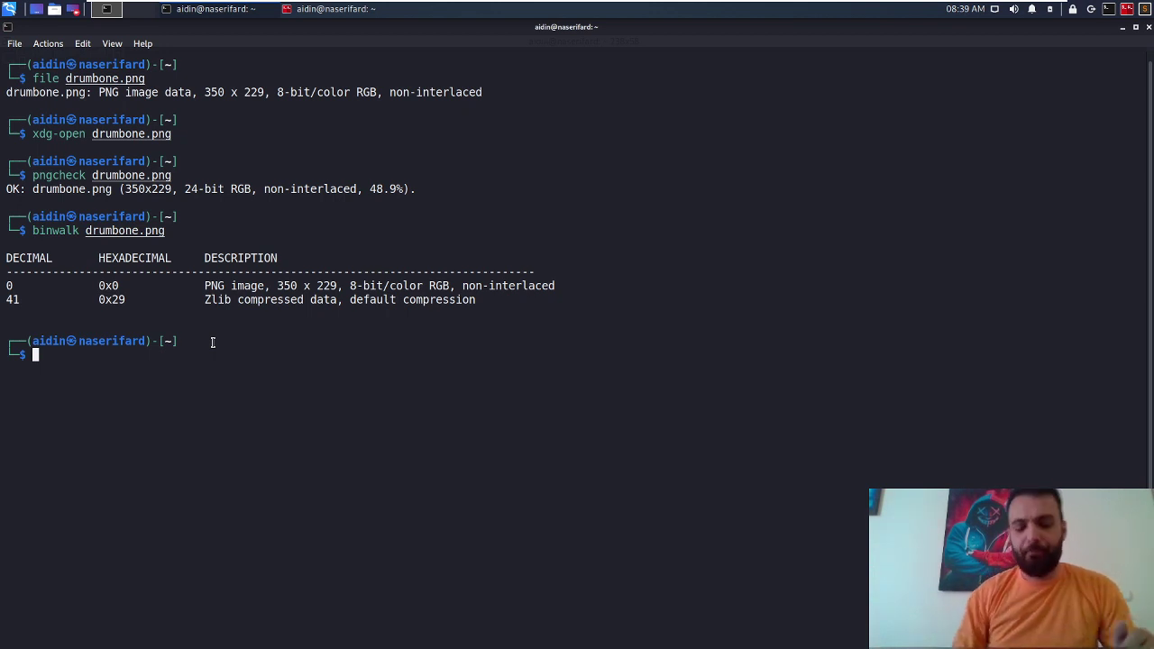
Dump the printable strings of drumbone.png with strings.
{"action": "type", "text": "strings"}
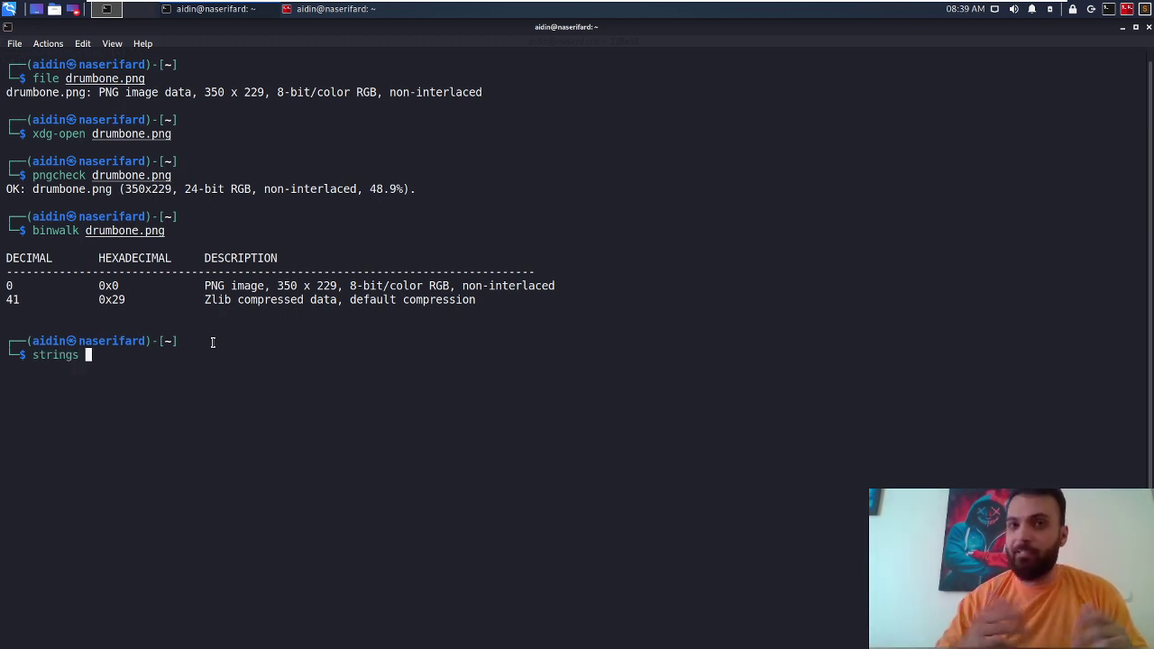
{"action": "type", "text": "drum"}
{"action": "key", "text": "Tab"}
{"action": "key", "text": "Return"}
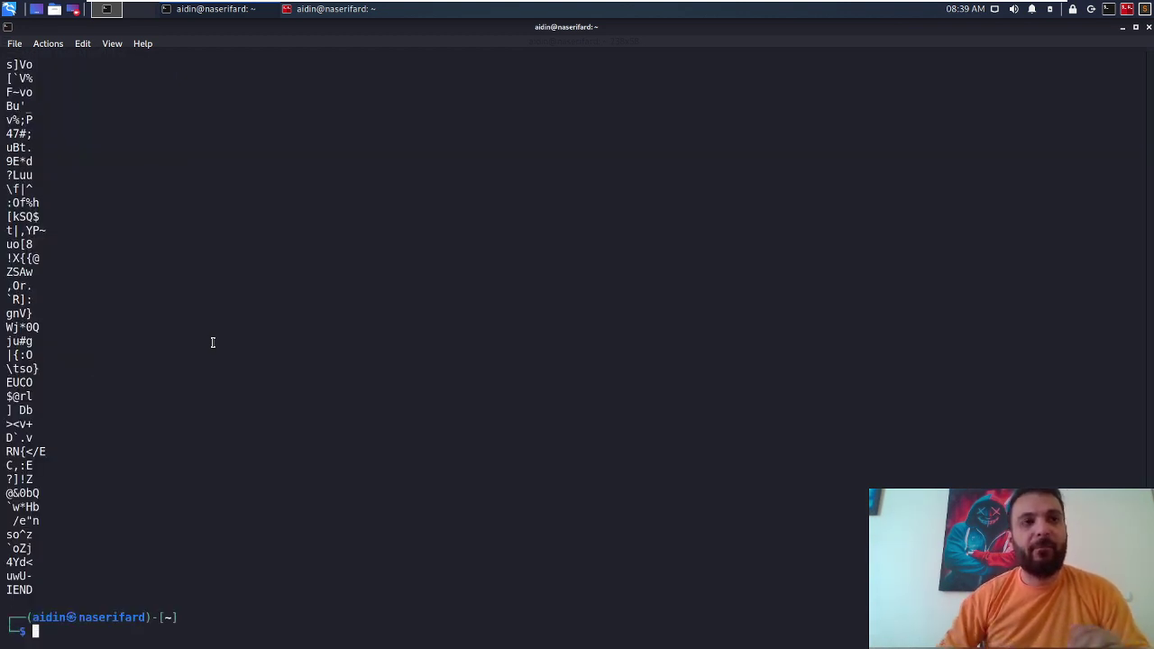
Review the strings output, finding only random fragments ending at IEND.
{"action": "scroll", "coordinate": [258, 451], "scroll_direction": "up", "scroll_amount": 3}
{"action": "scroll", "coordinate": [259, 464], "scroll_direction": "up", "scroll_amount": 5}
{"action": "scroll", "coordinate": [261, 467], "scroll_direction": "up", "scroll_amount": 5}
{"action": "scroll", "coordinate": [264, 467], "scroll_direction": "up", "scroll_amount": 9}
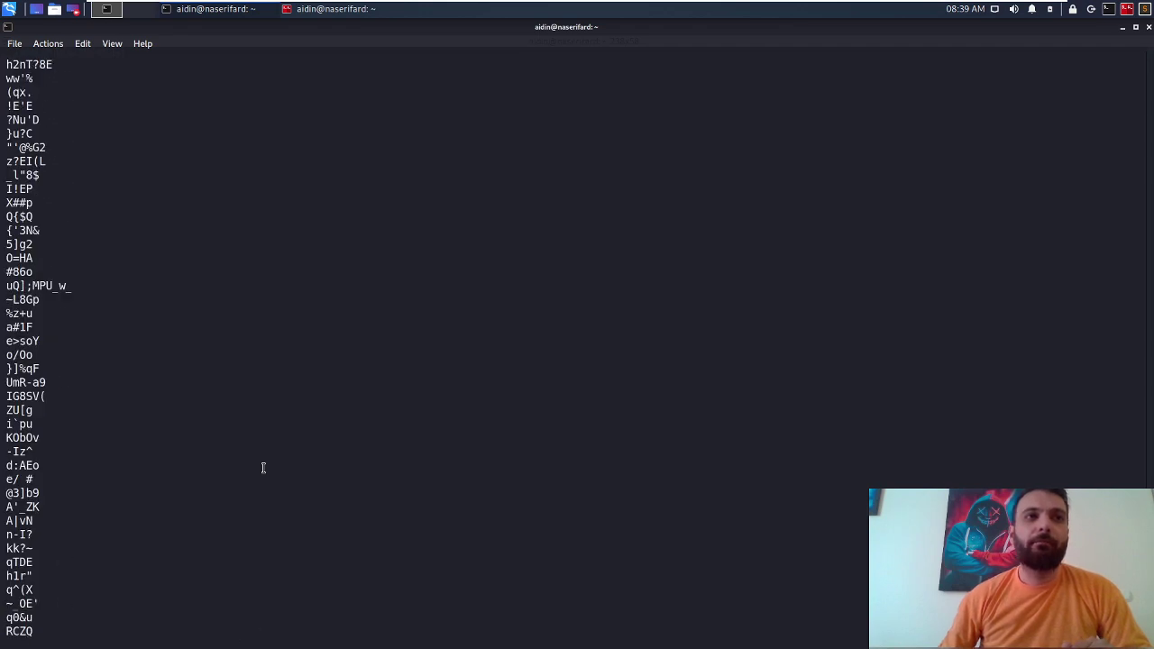
{"action": "scroll", "coordinate": [263, 467], "scroll_direction": "down", "scroll_amount": 5}
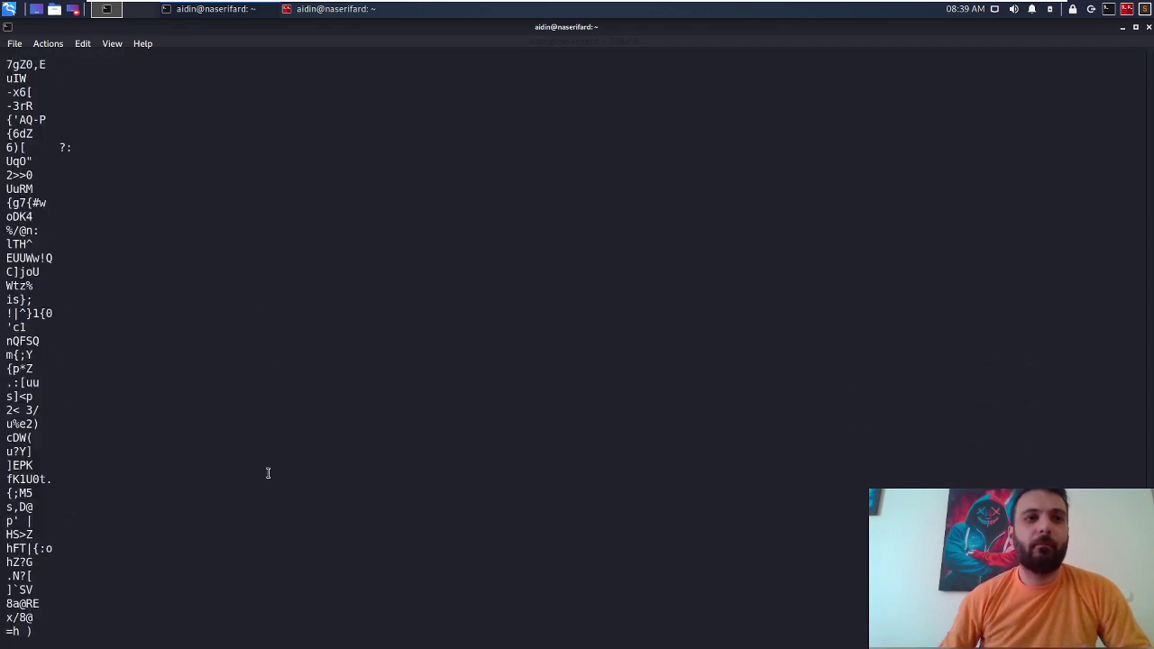
{"action": "scroll", "coordinate": [268, 473], "scroll_direction": "down", "scroll_amount": 8}
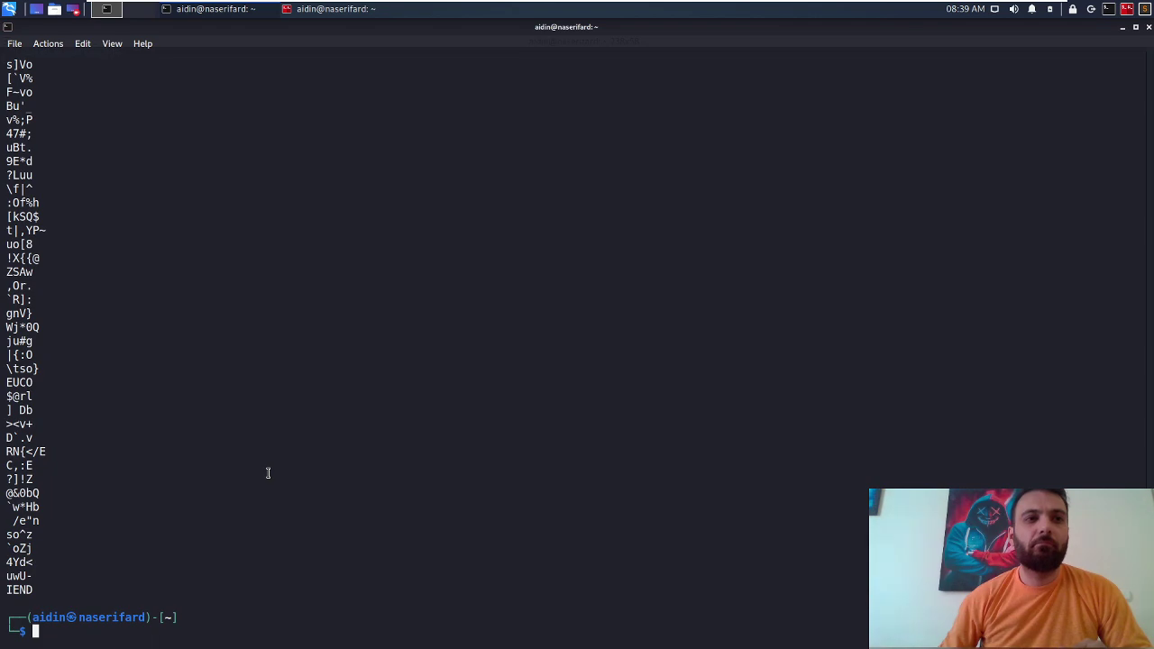
{"action": "scroll", "coordinate": [129, 500], "scroll_direction": "up", "scroll_amount": 5}
{"action": "scroll", "coordinate": [129, 499], "scroll_direction": "up", "scroll_amount": 8}
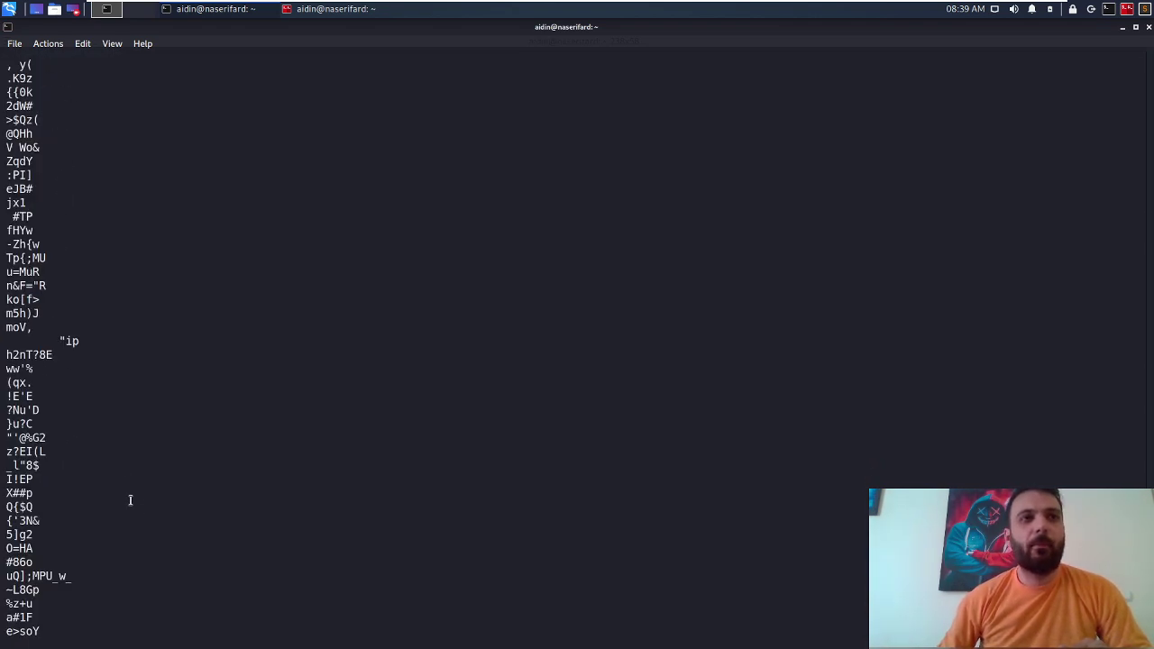
{"action": "scroll", "coordinate": [130, 500], "scroll_direction": "up", "scroll_amount": 9}
{"action": "scroll", "coordinate": [129, 499], "scroll_direction": "up", "scroll_amount": 5}
{"action": "scroll", "coordinate": [130, 499], "scroll_direction": "up", "scroll_amount": 5}
{"action": "scroll", "coordinate": [130, 499], "scroll_direction": "up", "scroll_amount": 3}
{"action": "scroll", "coordinate": [129, 499], "scroll_direction": "up", "scroll_amount": 5}
{"action": "scroll", "coordinate": [130, 500], "scroll_direction": "up", "scroll_amount": 6}
{"action": "scroll", "coordinate": [130, 500], "scroll_direction": "up", "scroll_amount": 5}
{"action": "scroll", "coordinate": [130, 500], "scroll_direction": "up", "scroll_amount": 4}
{"action": "scroll", "coordinate": [130, 499], "scroll_direction": "up", "scroll_amount": 3}
{"action": "scroll", "coordinate": [130, 499], "scroll_direction": "up", "scroll_amount": 4}
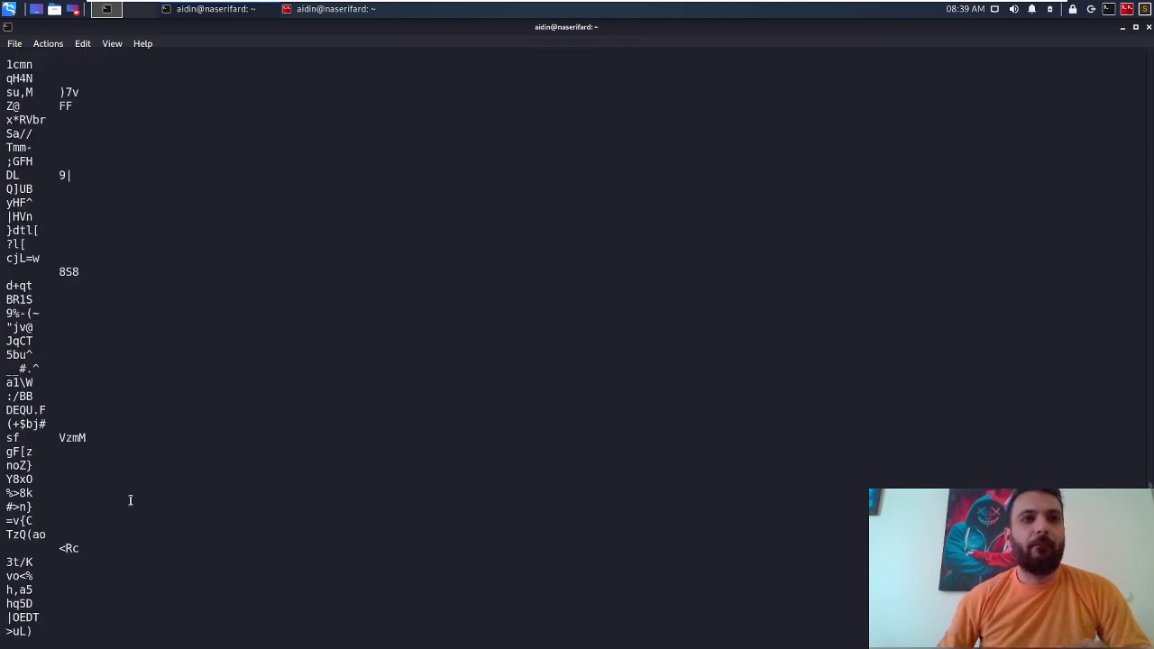
{"action": "scroll", "coordinate": [130, 499], "scroll_direction": "up", "scroll_amount": 4}
{"action": "scroll", "coordinate": [130, 499], "scroll_direction": "up", "scroll_amount": 4}
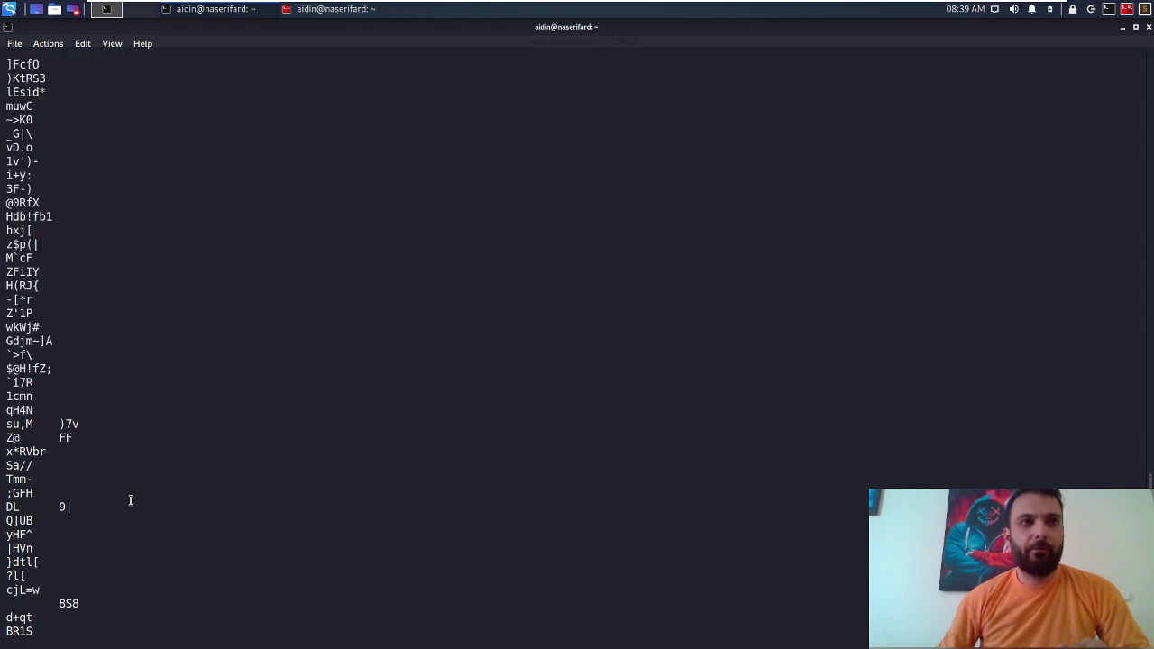
{"action": "scroll", "coordinate": [129, 499], "scroll_direction": "up", "scroll_amount": 5}
{"action": "scroll", "coordinate": [130, 499], "scroll_direction": "up", "scroll_amount": 10}
{"action": "scroll", "coordinate": [129, 499], "scroll_direction": "down", "scroll_amount": 6}
{"action": "scroll", "coordinate": [129, 499], "scroll_direction": "down", "scroll_amount": 8}
{"action": "scroll", "coordinate": [130, 500], "scroll_direction": "down", "scroll_amount": 15}
{"action": "scroll", "coordinate": [130, 500], "scroll_direction": "down", "scroll_amount": 8}
{"action": "scroll", "coordinate": [130, 499], "scroll_direction": "down", "scroll_amount": 8}
{"action": "scroll", "coordinate": [130, 500], "scroll_direction": "down", "scroll_amount": 10}
{"action": "scroll", "coordinate": [130, 500], "scroll_direction": "down", "scroll_amount": 8}
{"action": "scroll", "coordinate": [129, 499], "scroll_direction": "down", "scroll_amount": 8}
{"action": "scroll", "coordinate": [130, 499], "scroll_direction": "down", "scroll_amount": 8}
{"action": "scroll", "coordinate": [130, 500], "scroll_direction": "down", "scroll_amount": 8}
{"action": "scroll", "coordinate": [129, 499], "scroll_direction": "down", "scroll_amount": 8}
{"action": "scroll", "coordinate": [130, 499], "scroll_direction": "down", "scroll_amount": 10}
{"action": "scroll", "coordinate": [130, 500], "scroll_direction": "down", "scroll_amount": 12}
{"action": "scroll", "coordinate": [129, 500], "scroll_direction": "down", "scroll_amount": 8}
{"action": "scroll", "coordinate": [130, 499], "scroll_direction": "down", "scroll_amount": 10}
{"action": "scroll", "coordinate": [129, 499], "scroll_direction": "down", "scroll_amount": 5}
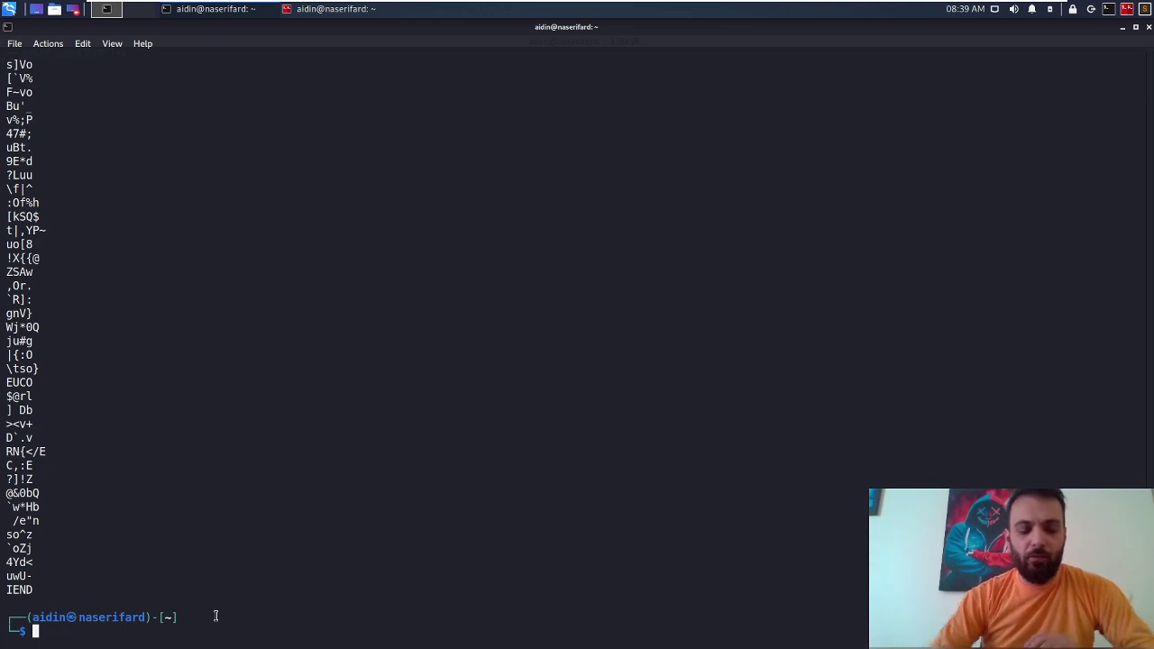
Attempt to launch stegsolve.jar with java, which fails on a mistyped option.
{"action": "type", "text": "stegs"}
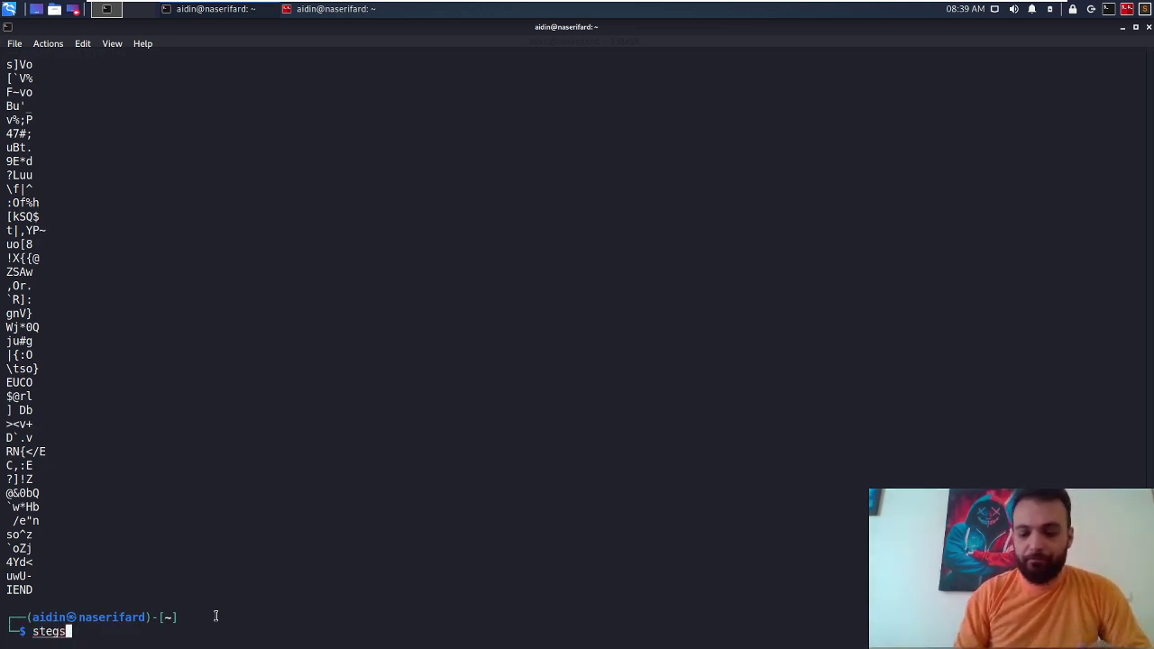
{"action": "type", "text": "ol"}
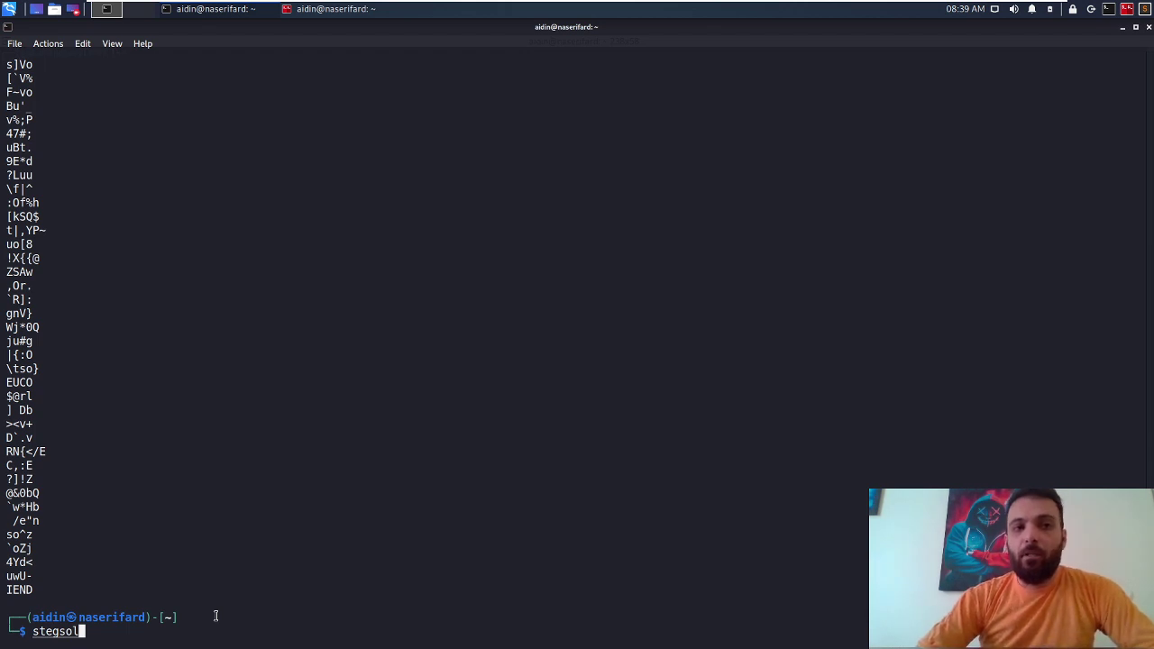
{"action": "type", "text": "v"}
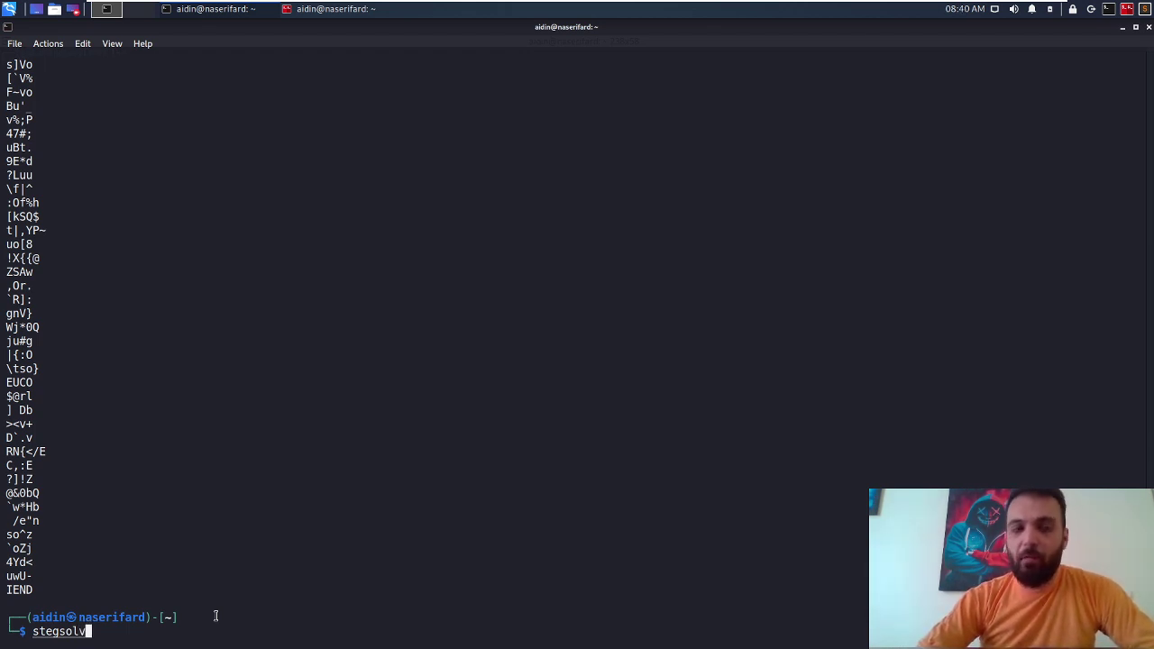
{"action": "key", "text": "BackSpace"}
{"action": "key", "text": "BackSpace"}
{"action": "key", "text": "BackSpace"}
{"action": "key", "text": "BackSpace"}
{"action": "key", "text": "BackSpace"}
{"action": "key", "text": "BackSpace"}
{"action": "key", "text": "BackSpace"}
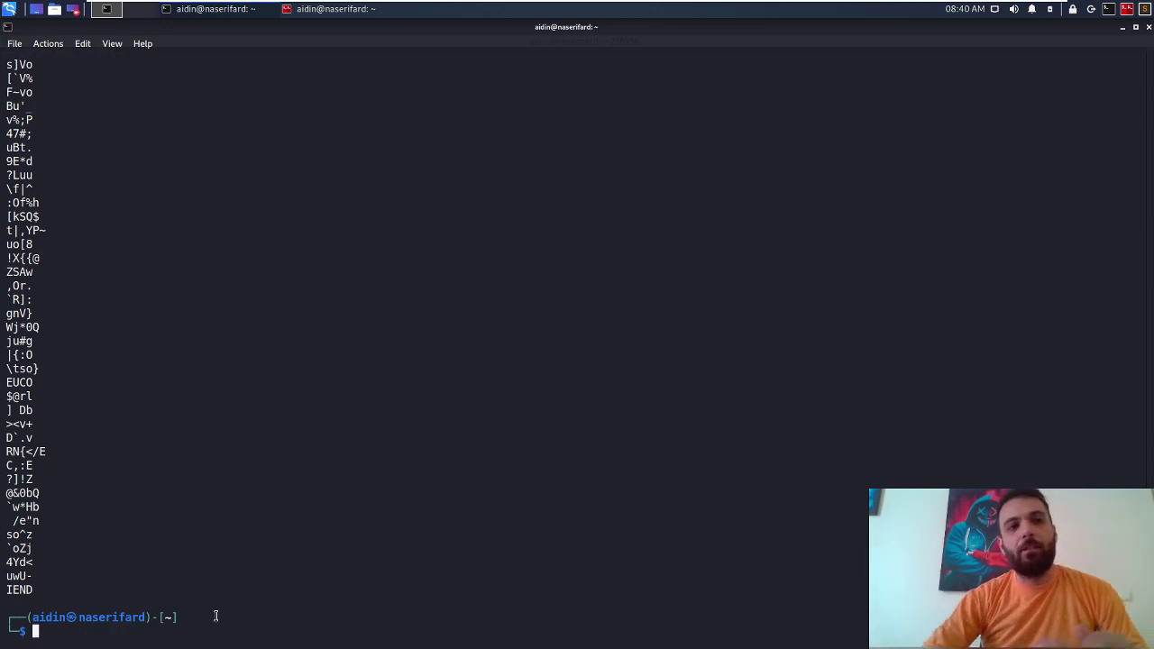
{"action": "type", "text": "java -"}
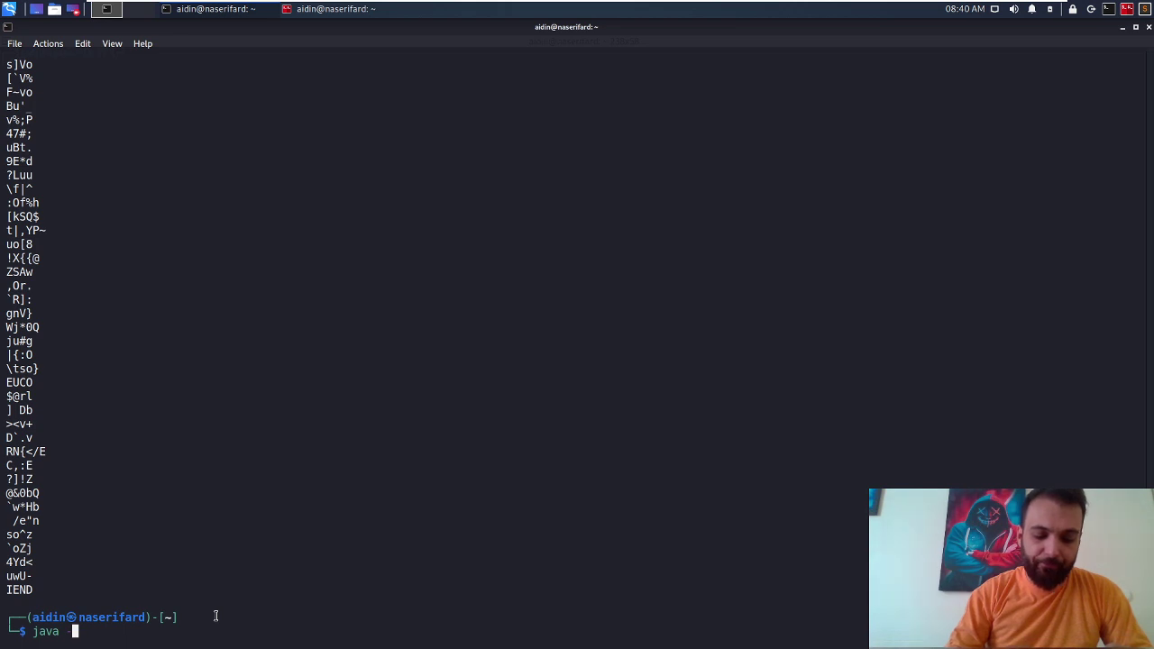
{"action": "type", "text": "jar ste"}
{"action": "key", "text": "Tab"}
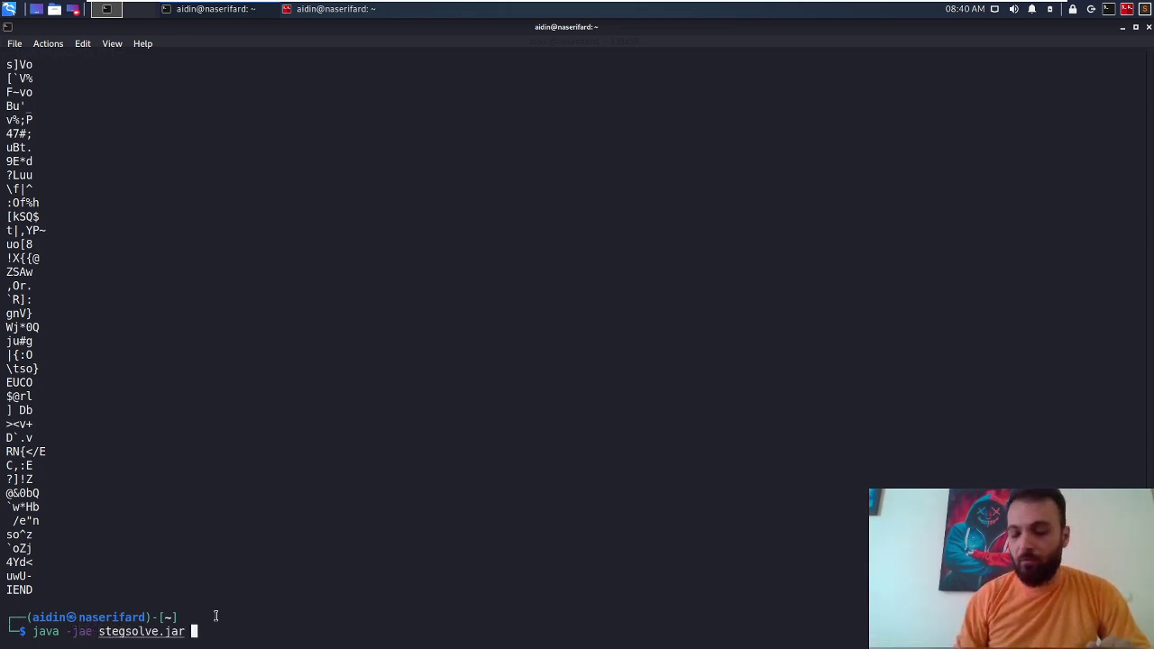
{"action": "key", "text": "Return"}
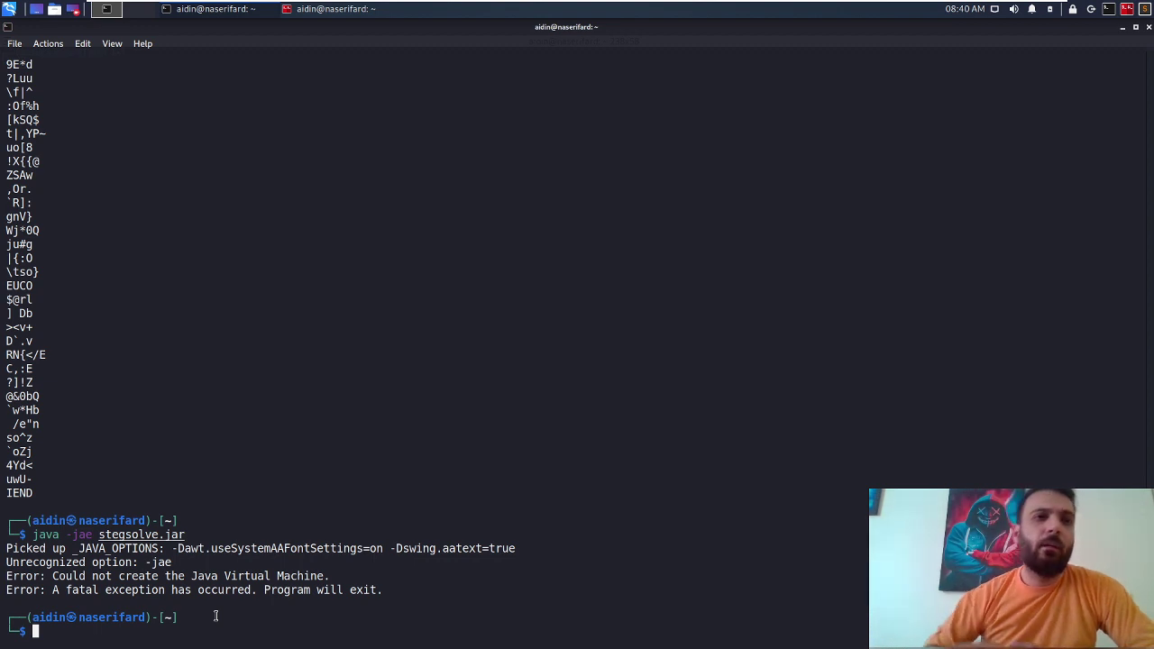
Correct the option to -jar and rerun, launching StegSolve 1.3.
{"action": "key", "text": "Up"}
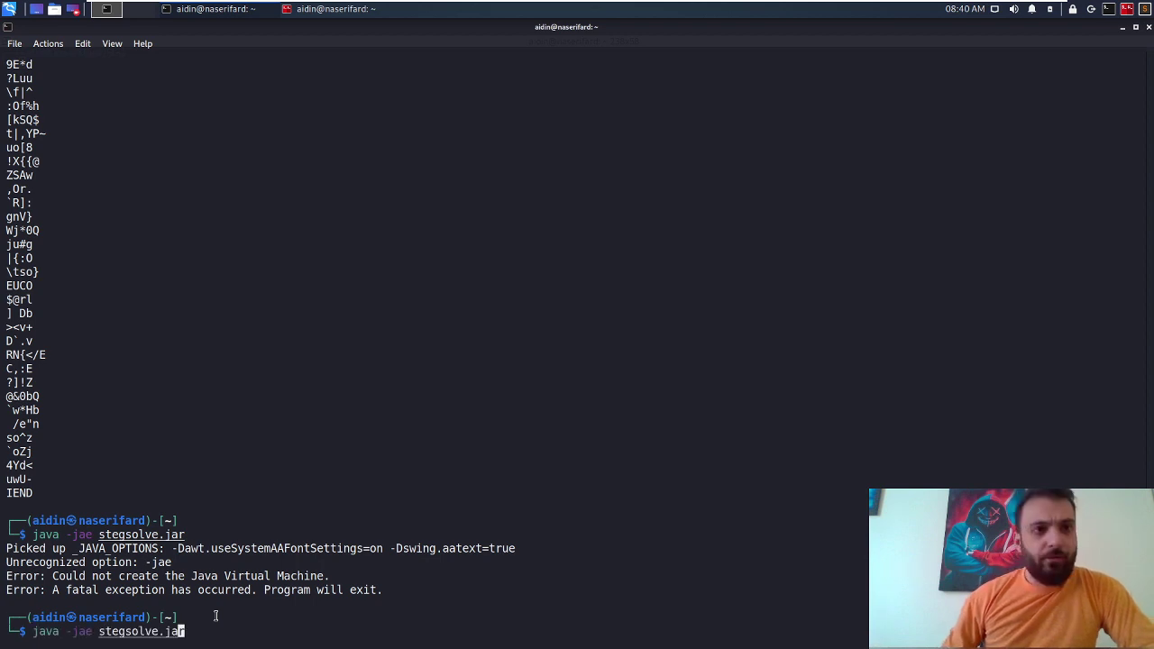
{"action": "key", "text": "Left"}
{"action": "key", "text": "Left"}
{"action": "key", "text": "Left"}
{"action": "key", "text": "Left"}
{"action": "key", "text": "Left"}
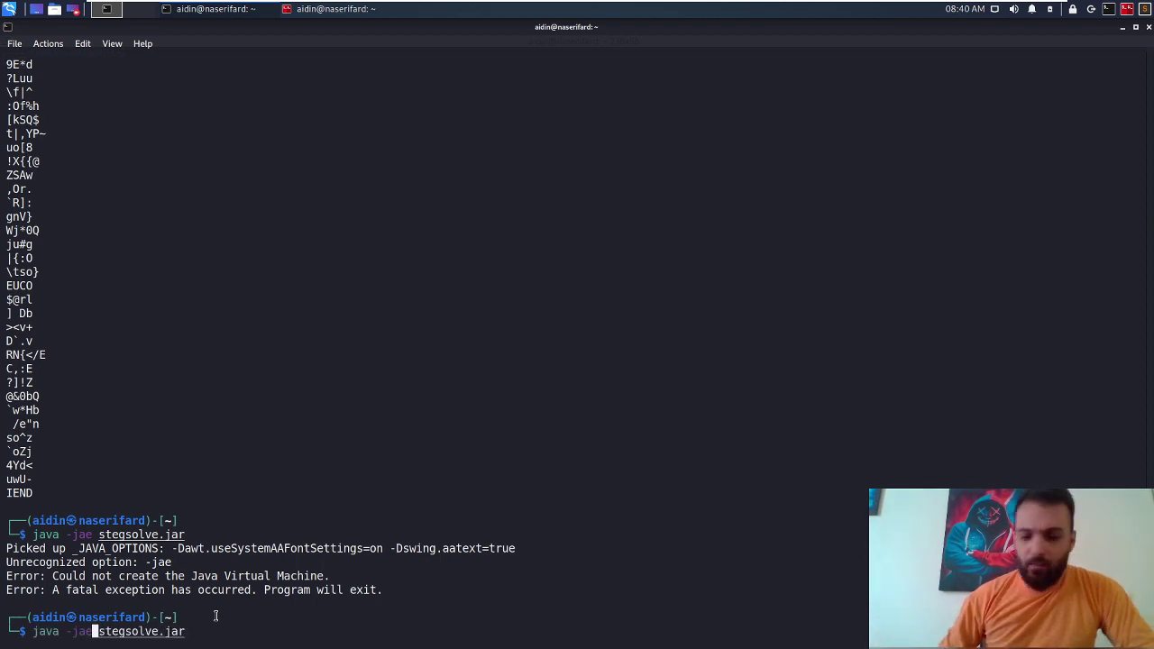
{"action": "key", "text": "BackSpace"}
{"action": "type", "text": "r"}
{"action": "key", "text": "Return"}
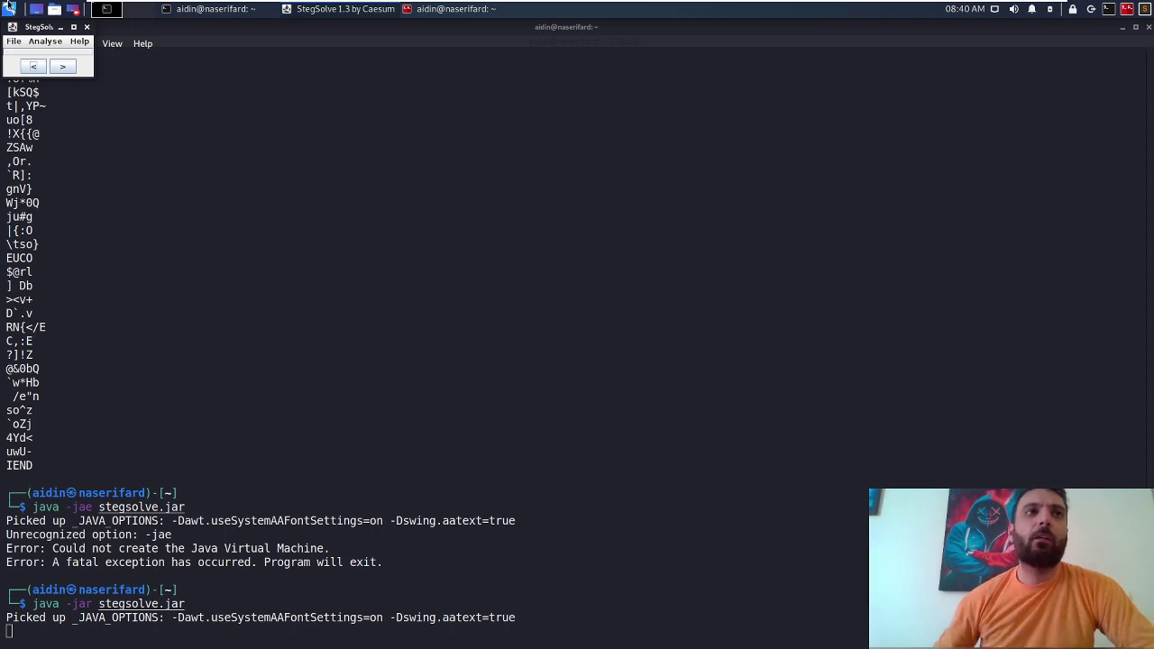
Load drumbone.png into StegSolve through File > Open.
{"action": "left_click", "coordinate": [13, 42]}
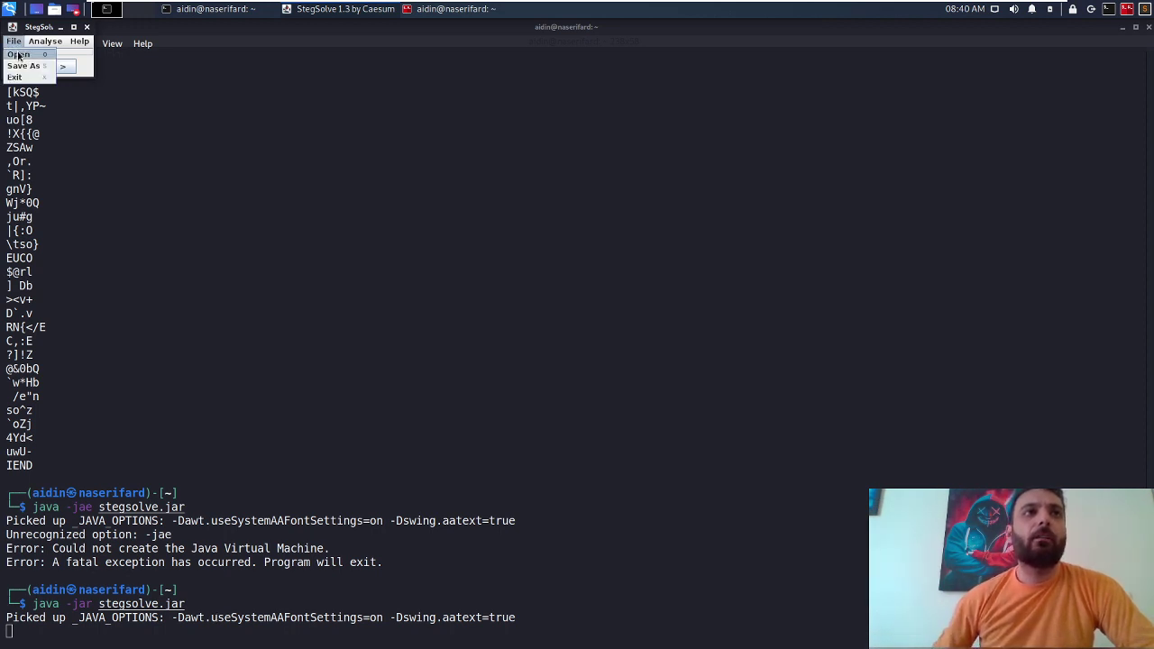
{"action": "left_click", "coordinate": [18, 56]}
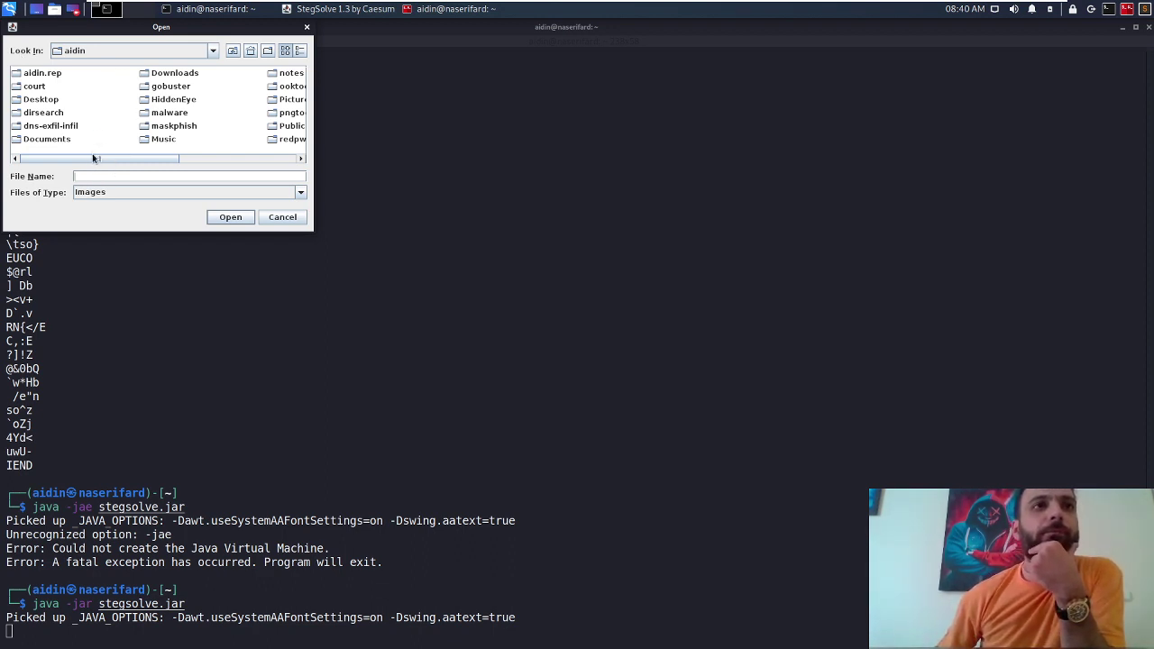
{"action": "mouse_move", "coordinate": [91, 159]}
{"action": "left_mouse_down"}
{"action": "mouse_move", "coordinate": [226, 164]}
{"action": "mouse_move", "coordinate": [122, 159]}
{"action": "mouse_move", "coordinate": [214, 159]}
{"action": "left_mouse_up"}
{"action": "left_click", "coordinate": [209, 129]}
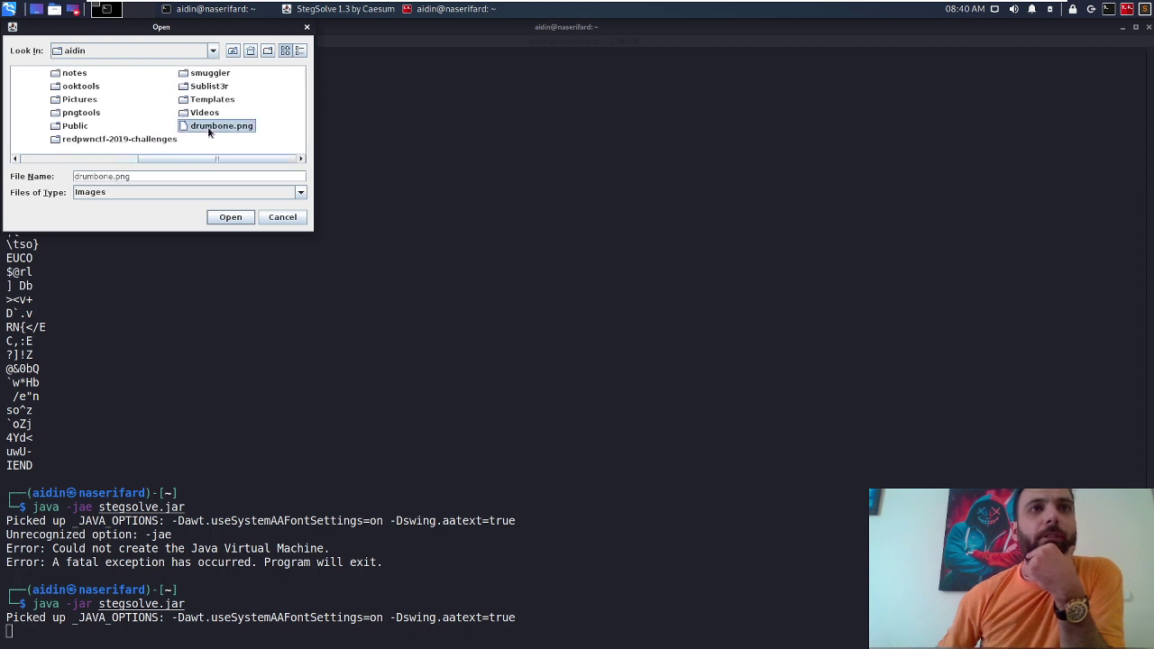
{"action": "left_click", "coordinate": [230, 218]}
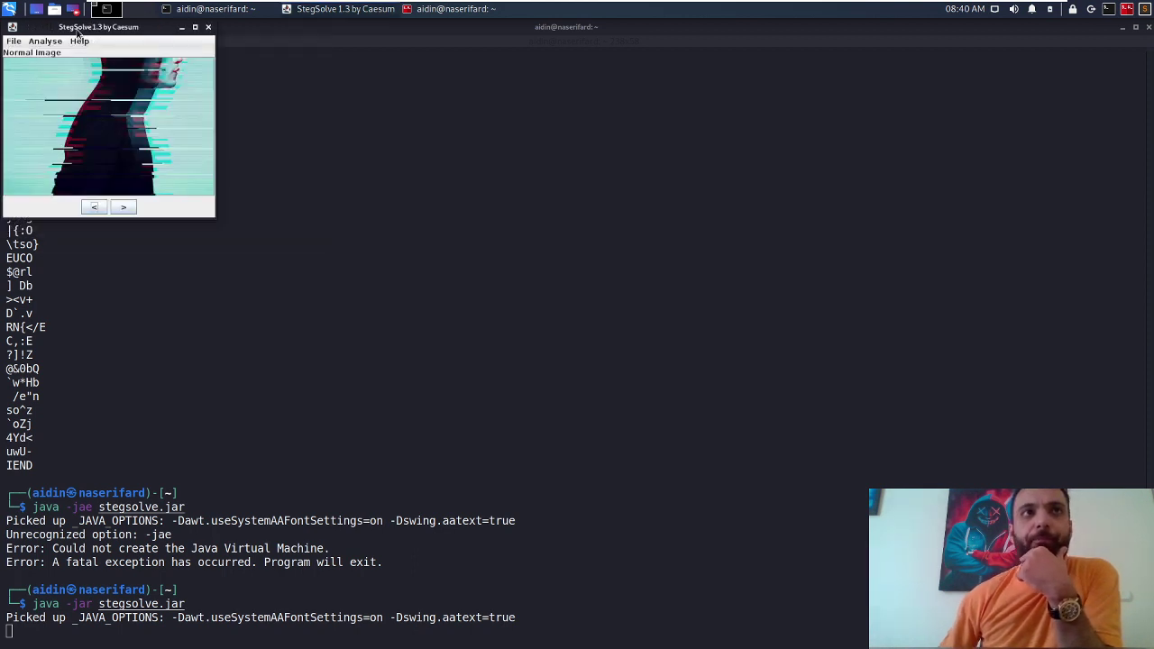
Step through Colour Inversion, the Alpha planes and the Red planes down to Red plane 0.
{"action": "mouse_move", "coordinate": [159, 91]}
{"action": "left_mouse_down"}
{"action": "mouse_move", "coordinate": [182, 120]}
{"action": "mouse_move", "coordinate": [616, 323]}
{"action": "left_mouse_up"}
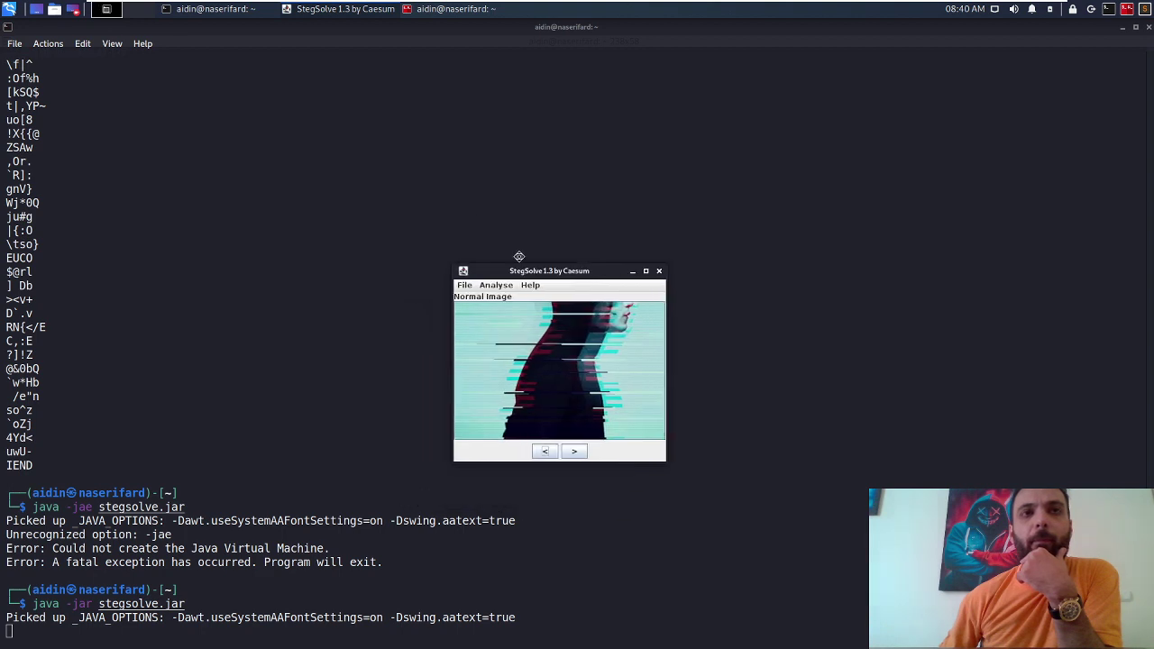
{"action": "left_click", "coordinate": [577, 440]}
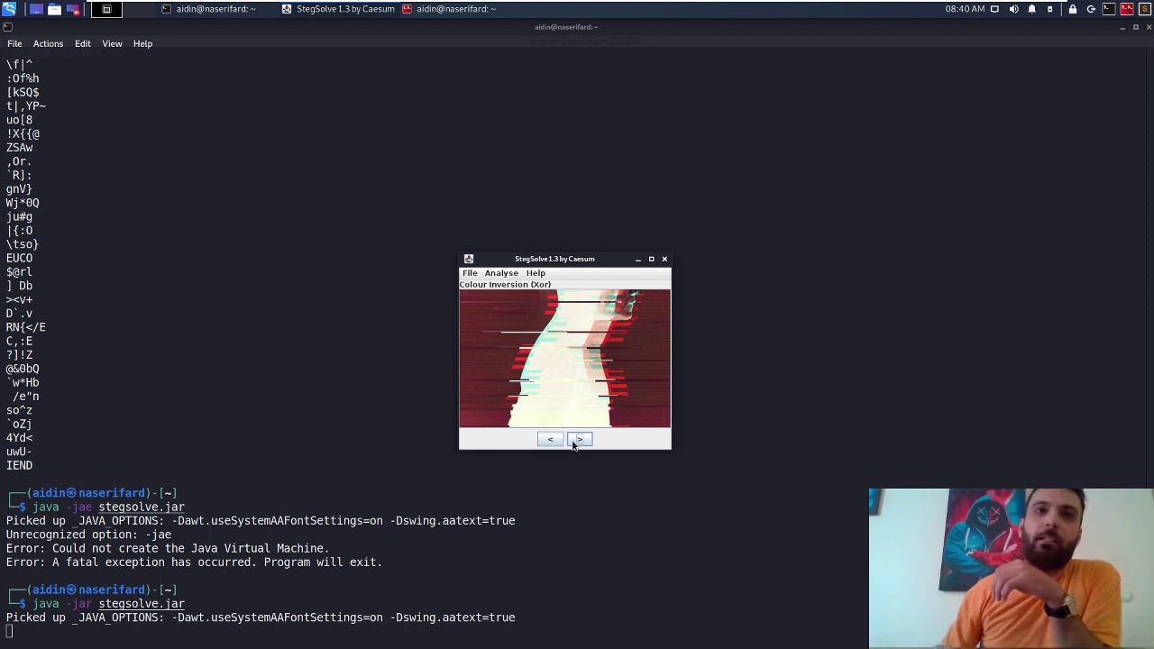
{"action": "left_click", "coordinate": [578, 439]}
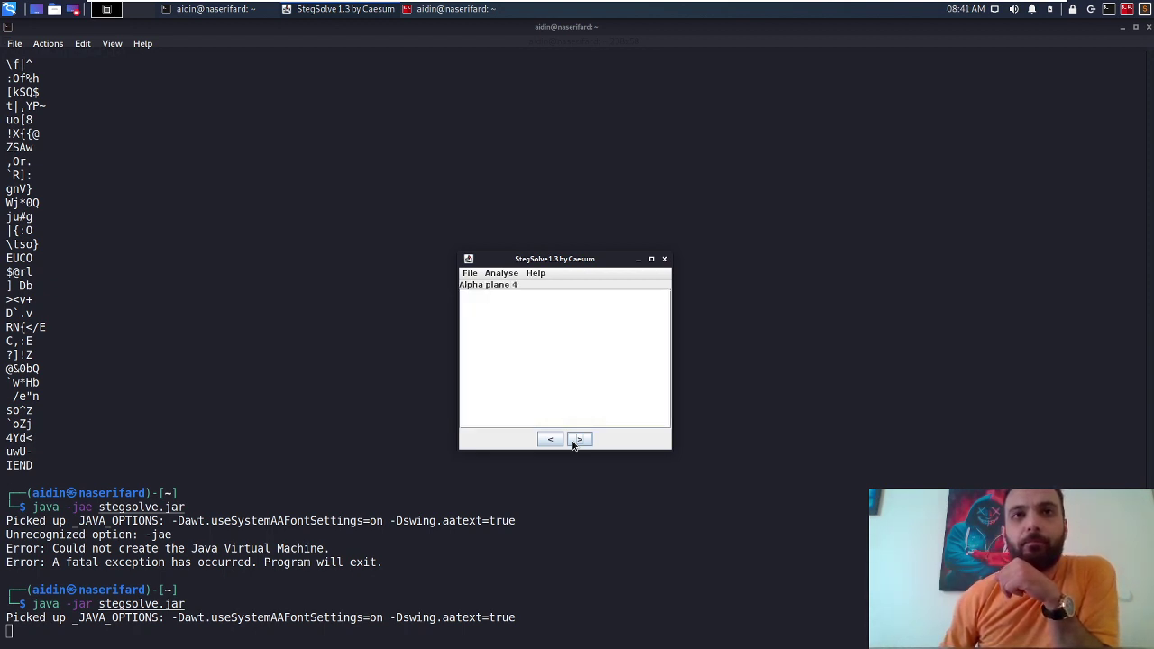
{"action": "left_click", "coordinate": [573, 443]}
{"action": "left_click", "coordinate": [573, 444]}
{"action": "left_click", "coordinate": [572, 443]}
{"action": "left_click", "coordinate": [573, 443]}
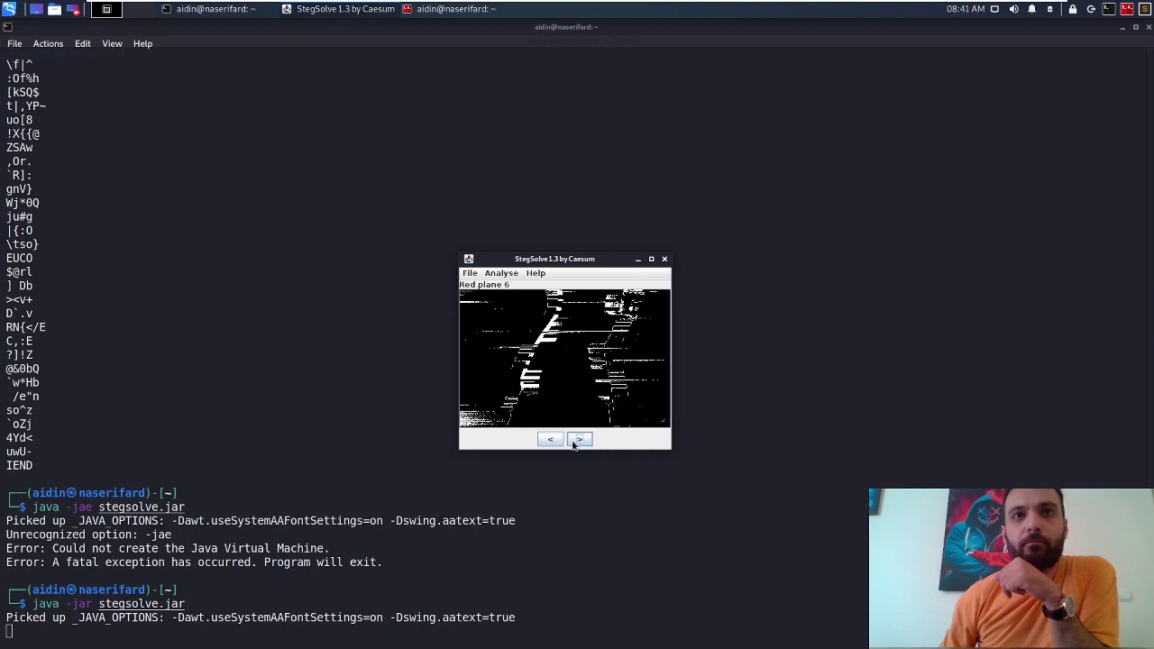
{"action": "left_click", "coordinate": [572, 444]}
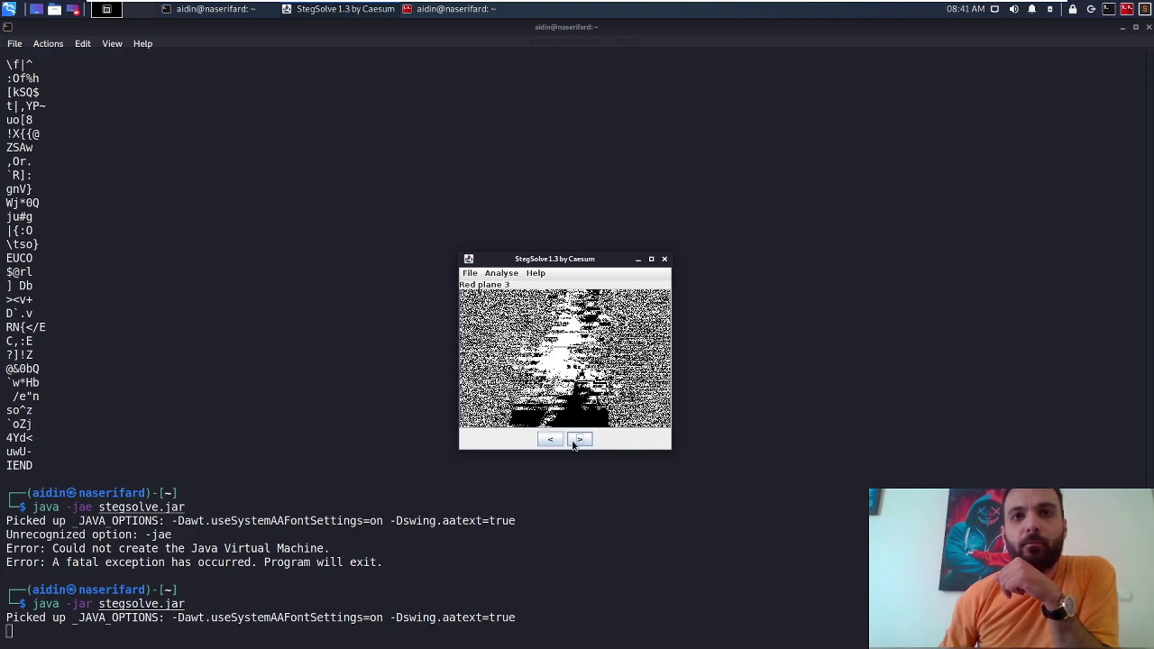
{"action": "left_click", "coordinate": [572, 443]}
{"action": "left_click", "coordinate": [572, 443]}
Continue through the Green and Blue planes to Blue plane 0, revealing the QR-like pattern.
{"action": "left_click", "coordinate": [572, 444]}
{"action": "left_click", "coordinate": [572, 443]}
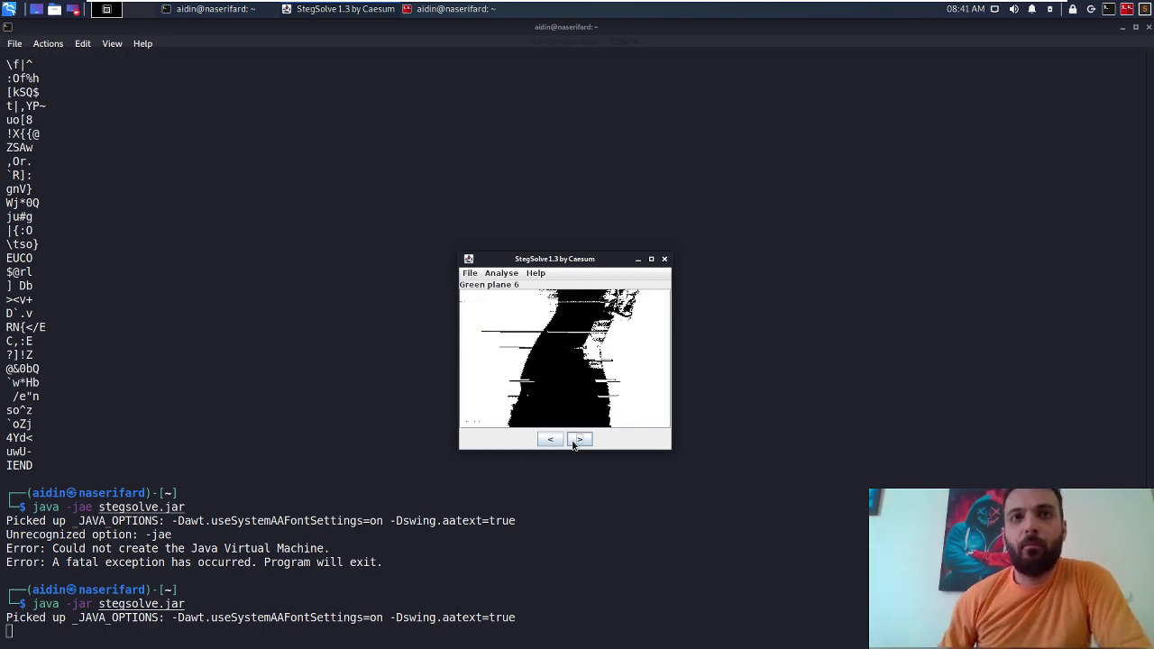
{"action": "left_click", "coordinate": [572, 443]}
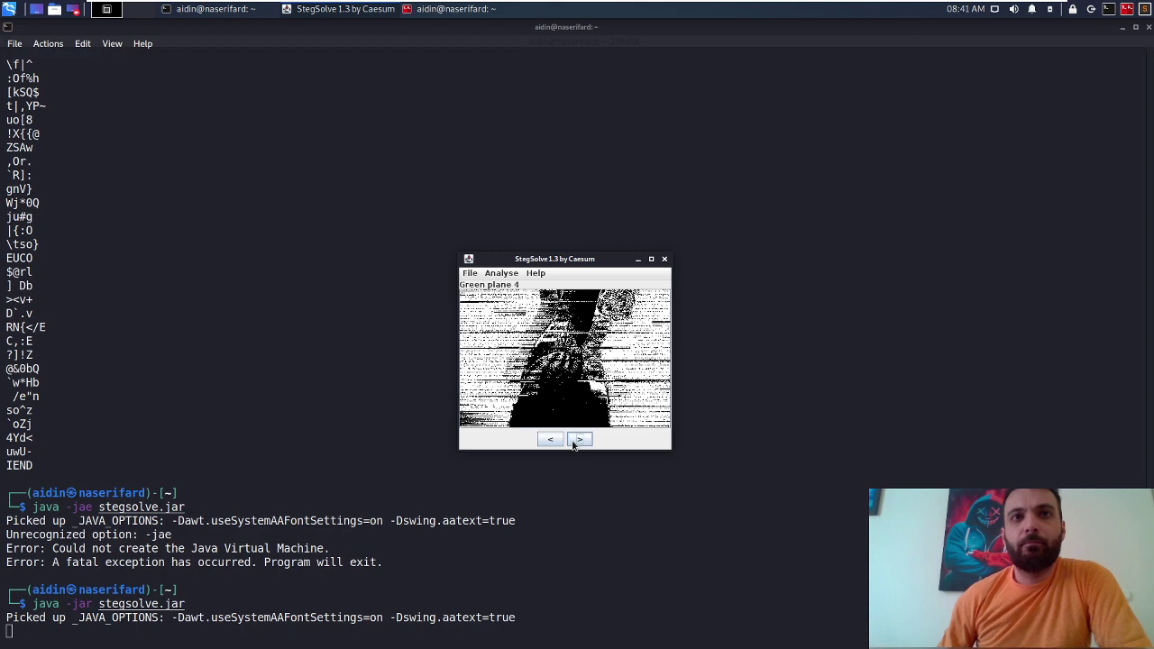
{"action": "left_click", "coordinate": [572, 444]}
{"action": "left_click", "coordinate": [572, 444]}
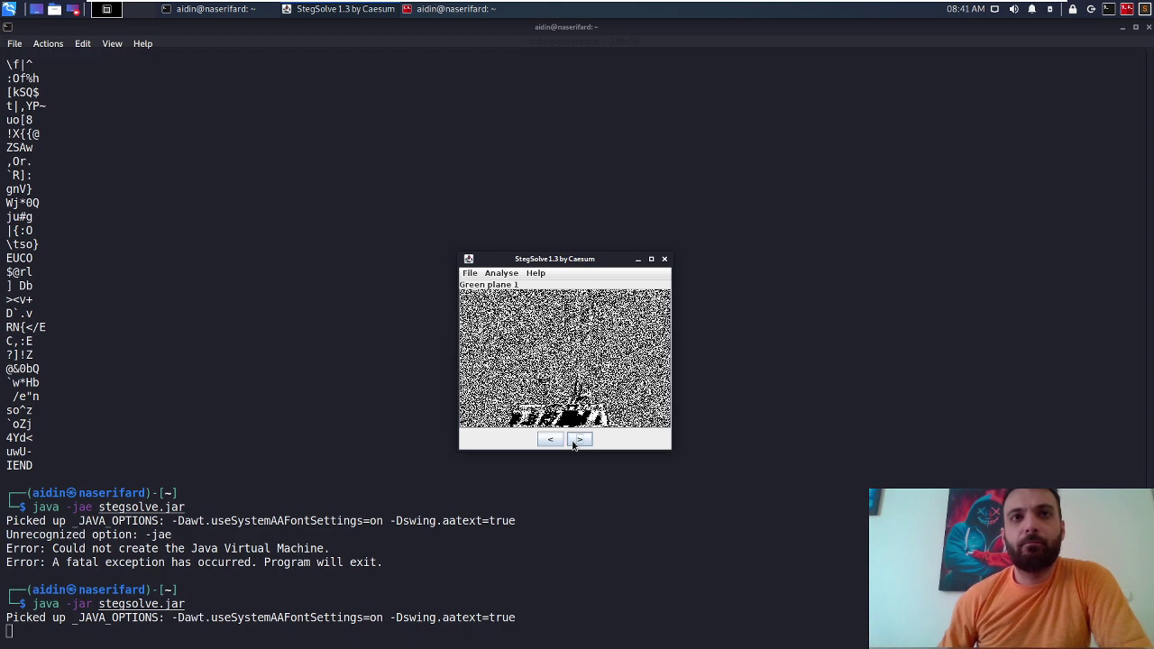
{"action": "left_click", "coordinate": [572, 444]}
{"action": "left_click", "coordinate": [572, 444]}
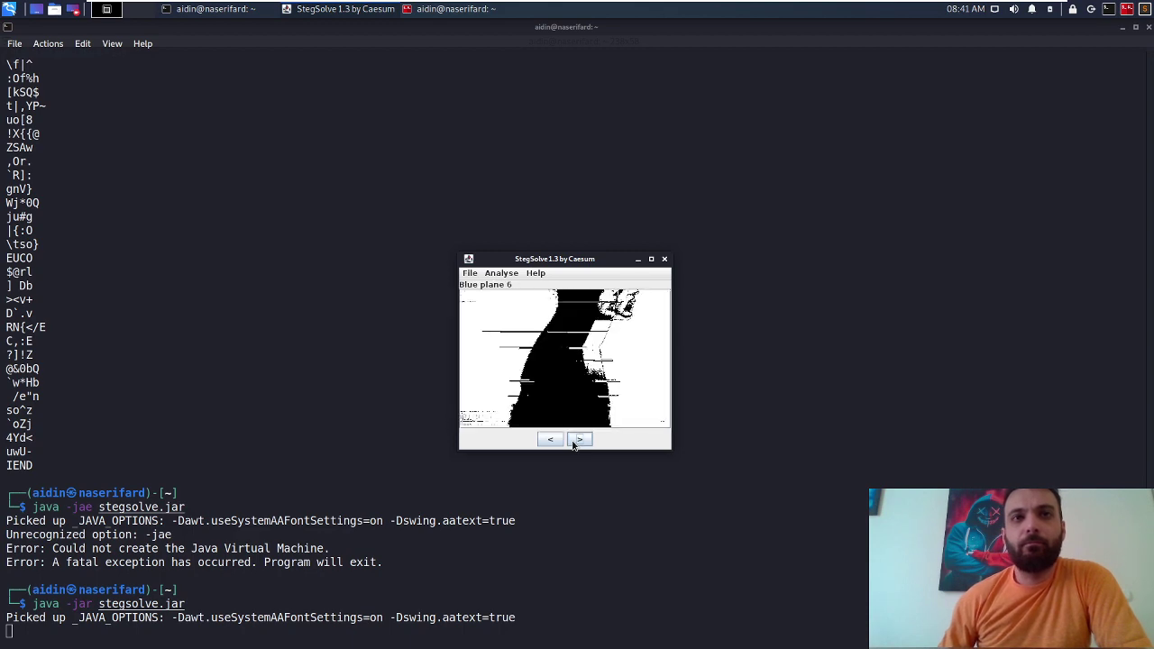
{"action": "left_click", "coordinate": [572, 443]}
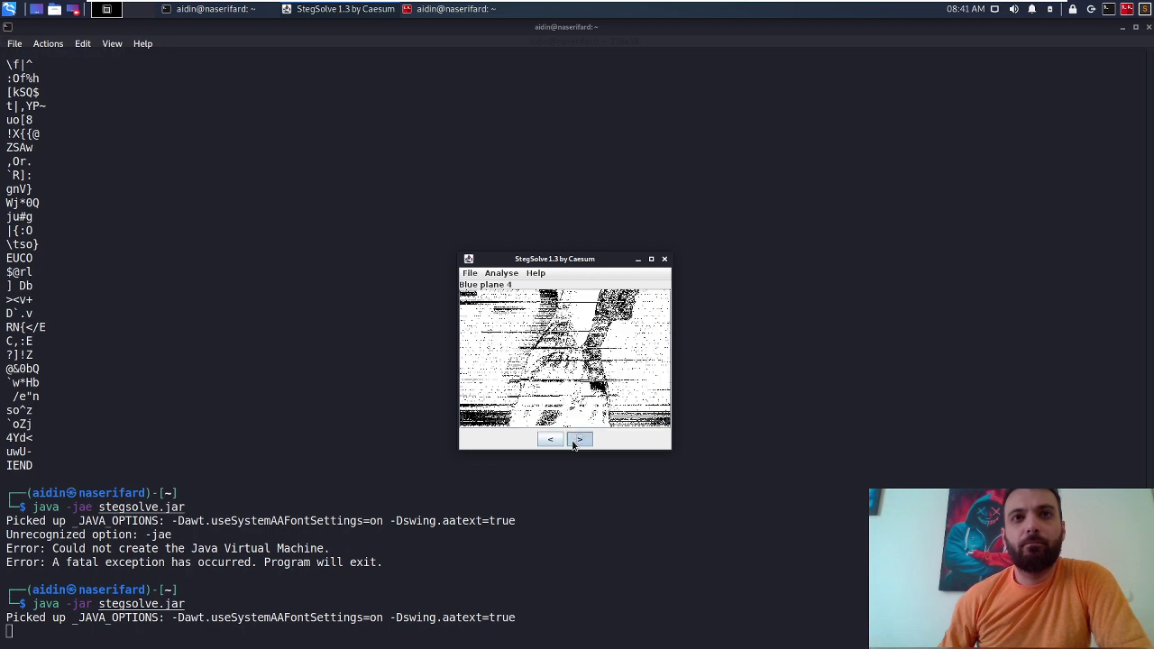
{"action": "left_click", "coordinate": [572, 443]}
{"action": "left_click", "coordinate": [573, 444]}
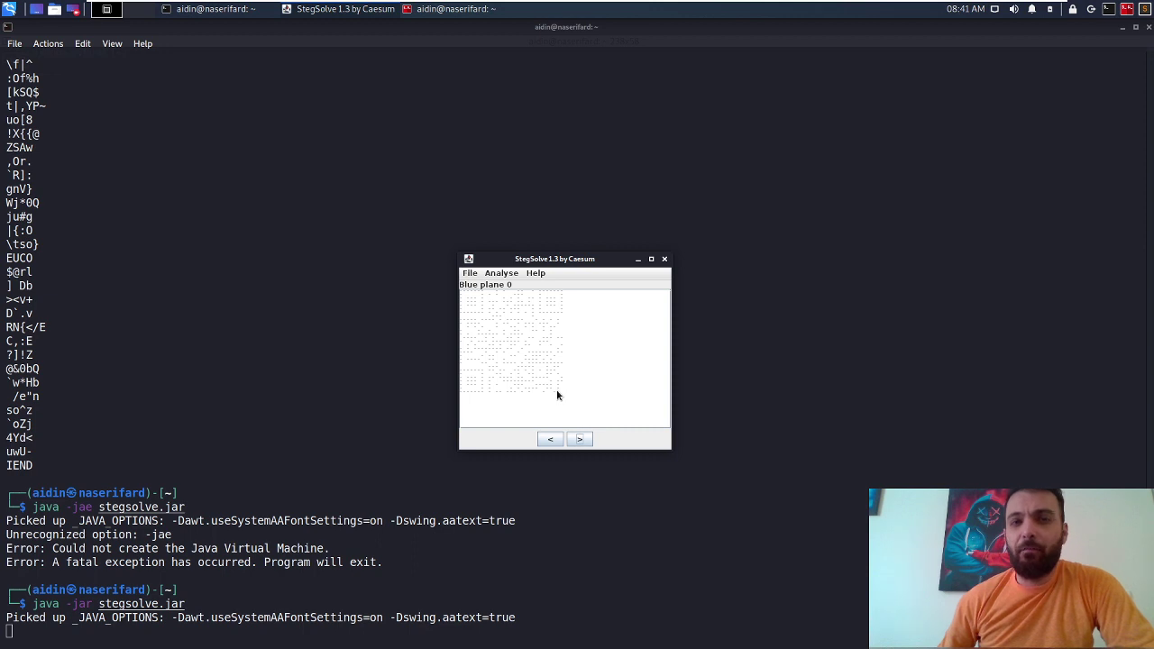
{"action": "left_click_drag", "start_coordinate": [578, 266], "coordinate": [609, 191]}
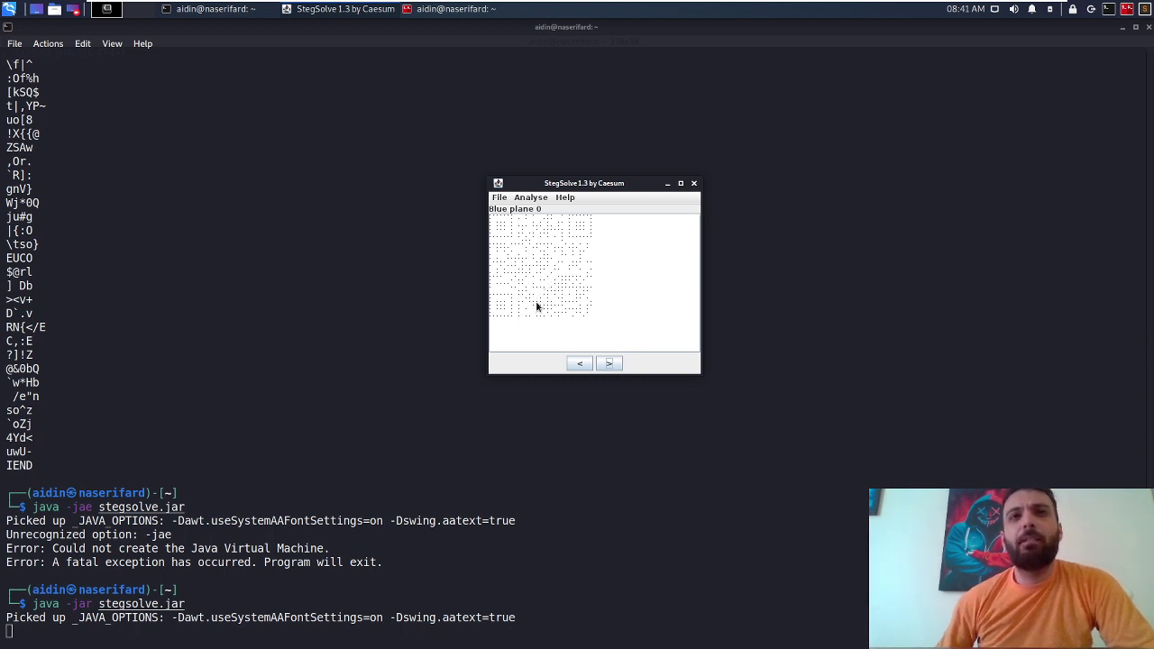
Save the Blue plane 0 view as aidin.png via File > Save As.
{"action": "left_click", "coordinate": [500, 198]}
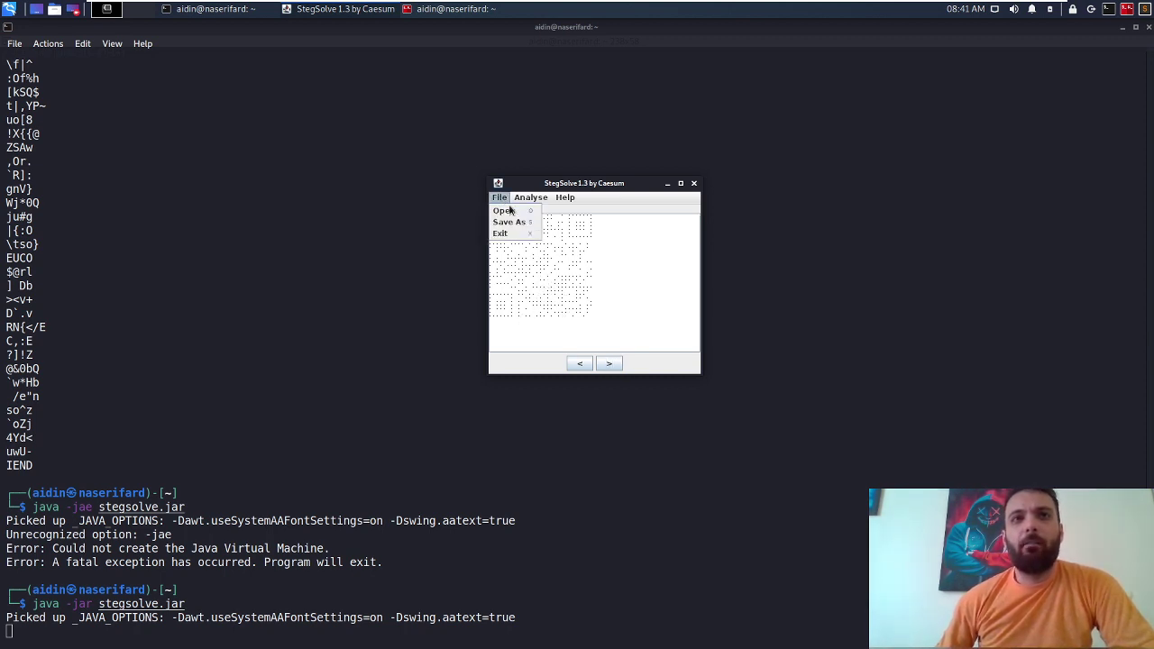
{"action": "left_click", "coordinate": [509, 221]}
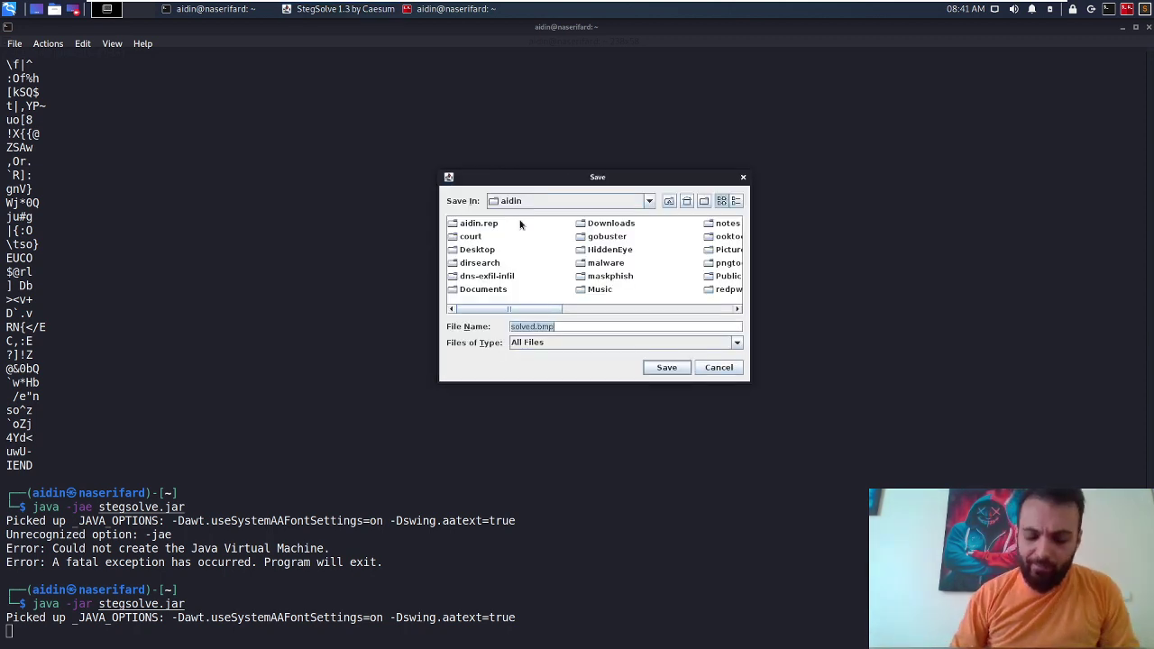
{"action": "type", "text": "aidin"}
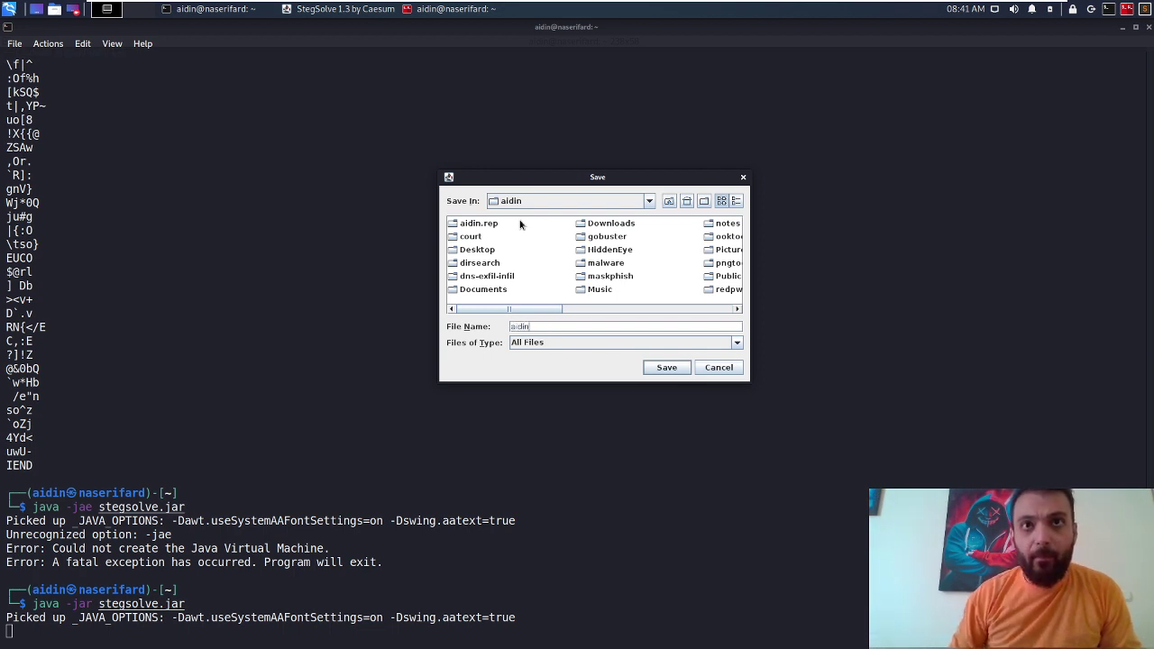
{"action": "type", "text": ".png"}
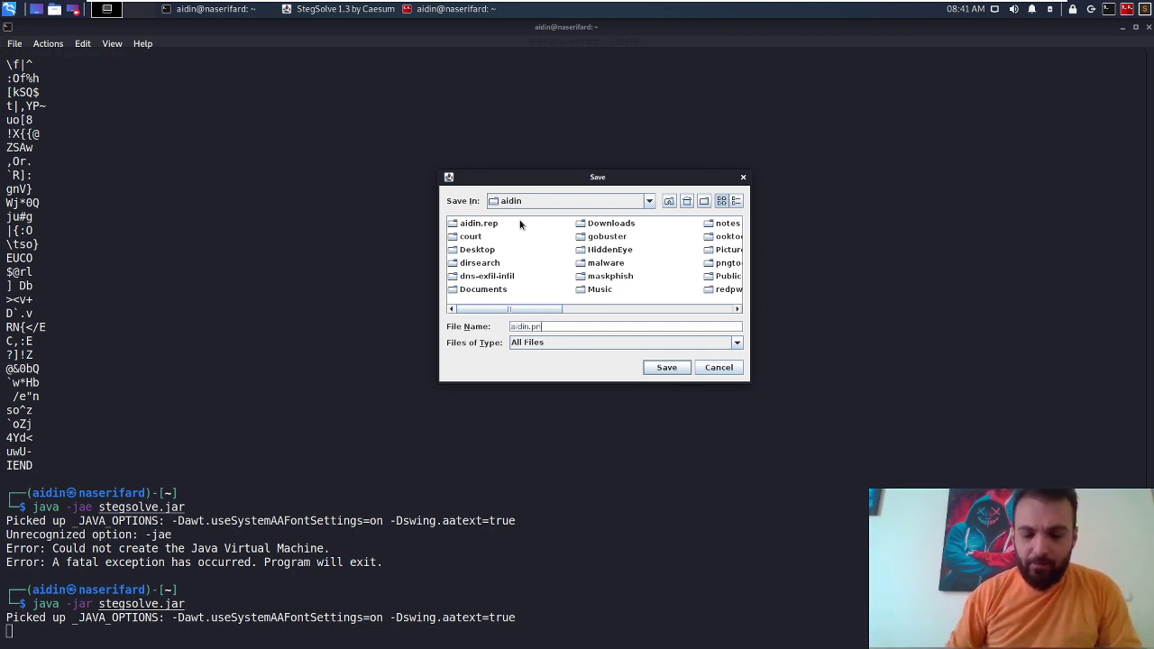
{"action": "left_click", "coordinate": [667, 369]}
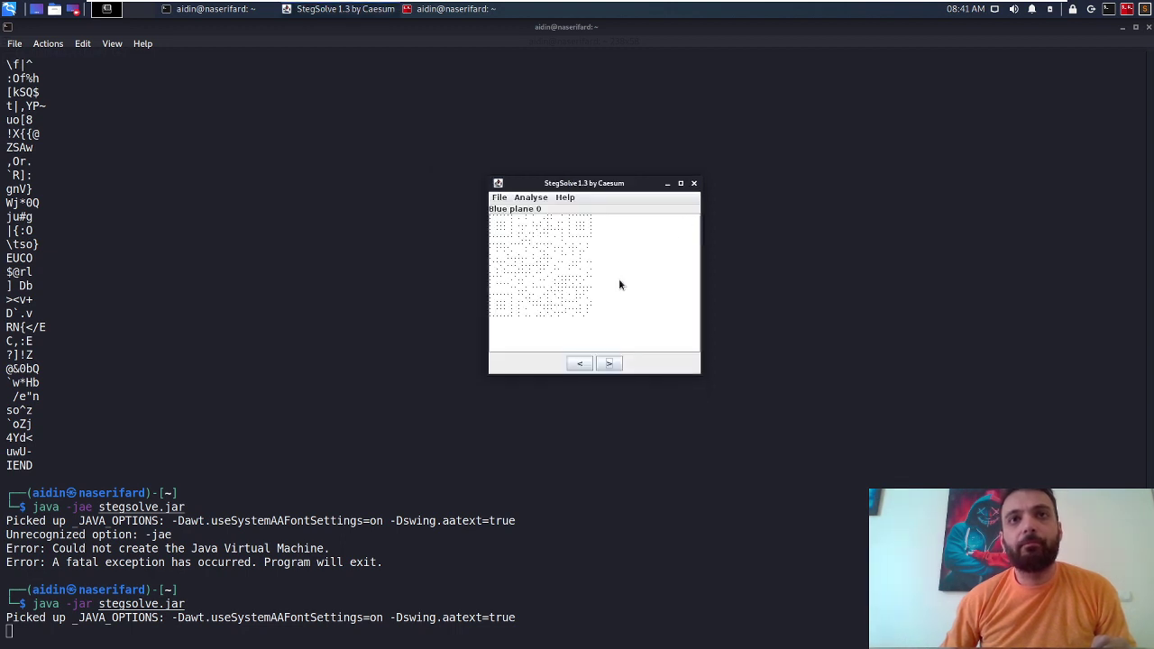
{"action": "left_click", "coordinate": [375, 419]}
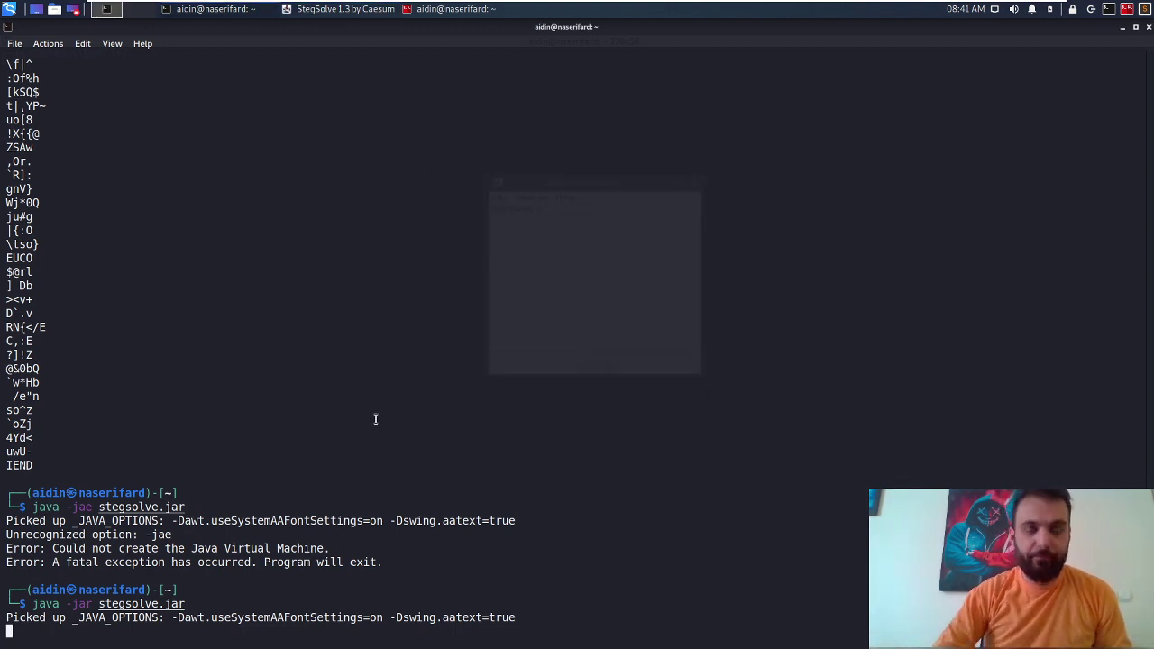
In a new terminal tab, run gimp aidin.png to start GIMP on the image.
{"action": "key", "text": "ctrl+shift+t"}
{"action": "key", "text": "Up"}
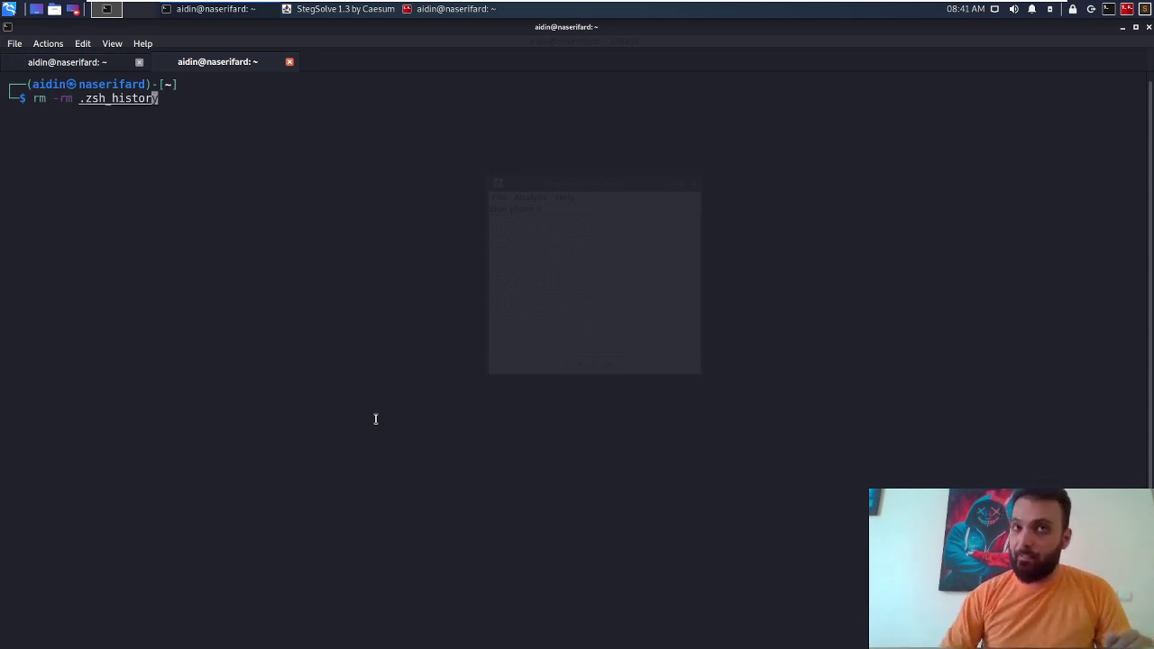
{"action": "key", "text": "BackSpace"}
{"action": "key", "text": "BackSpace"}
{"action": "key", "text": "BackSpace"}
{"action": "key", "text": "BackSpace"}
{"action": "key", "text": "BackSpace"}
{"action": "key", "text": "BackSpace"}
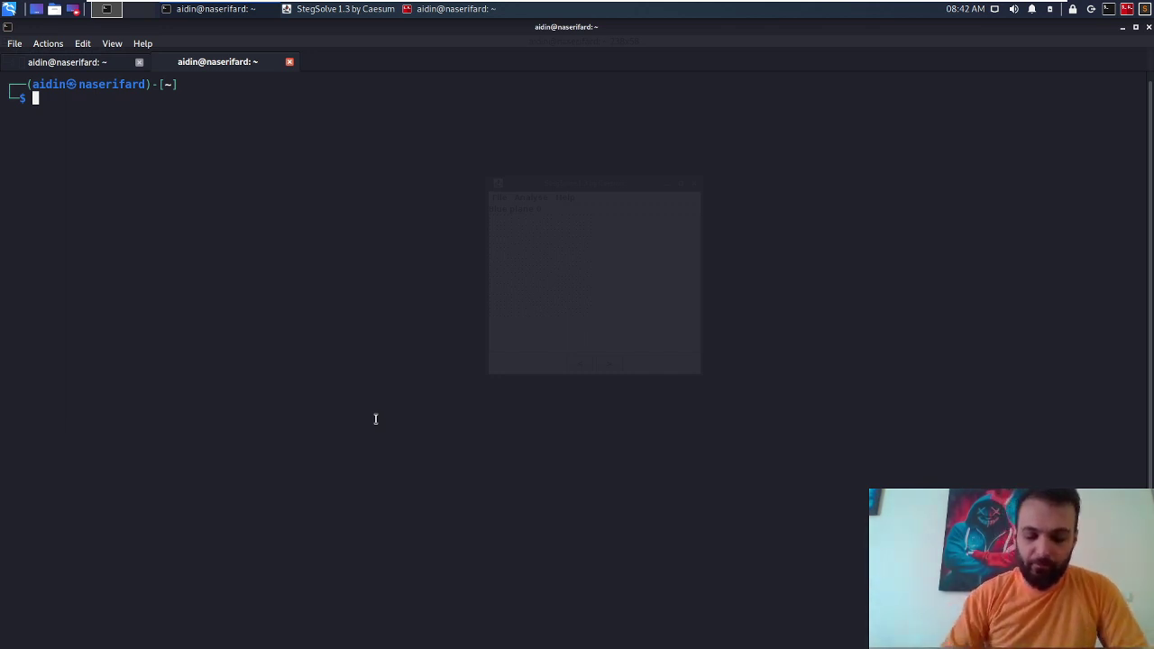
{"action": "type", "text": "gim"}
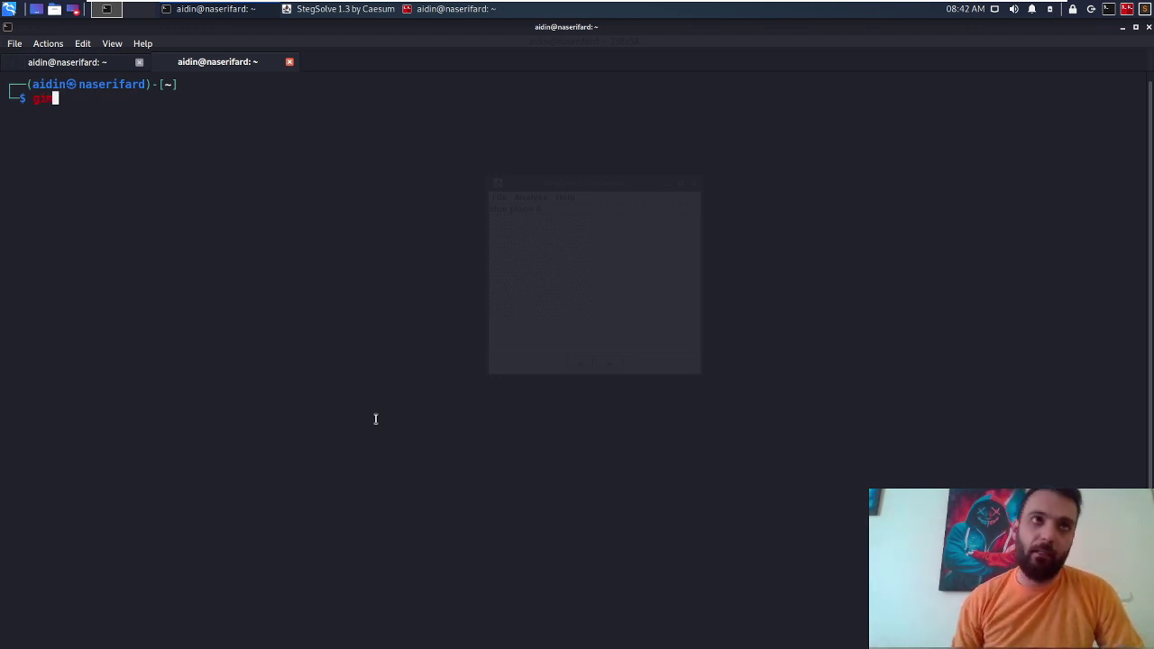
{"action": "type", "text": "p "}
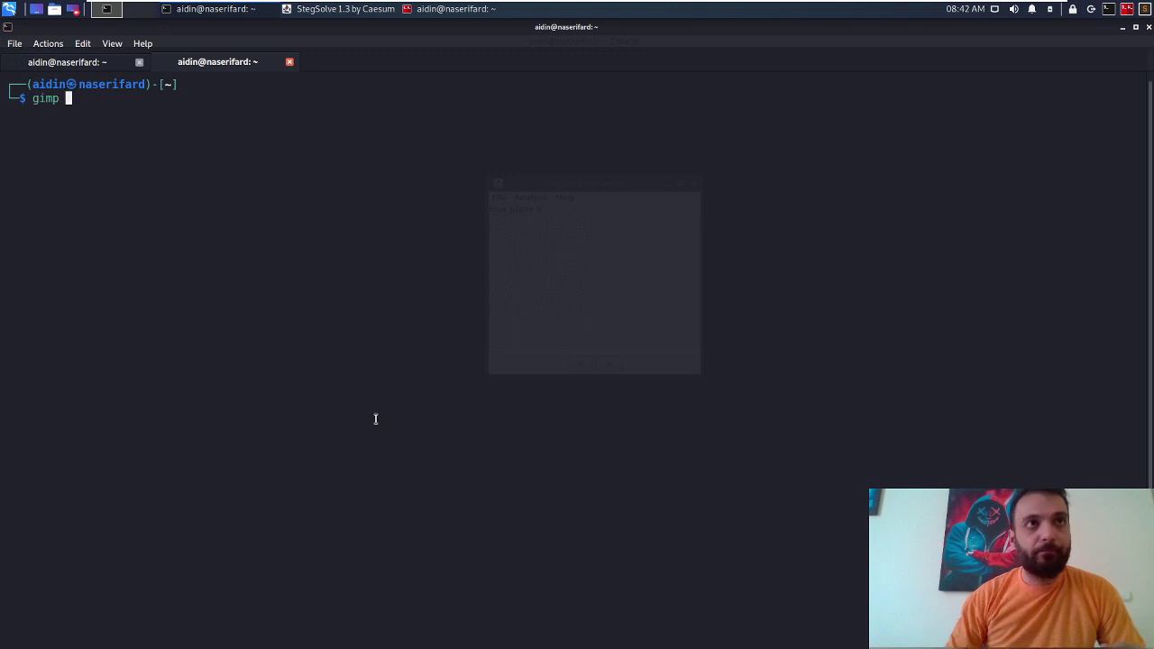
{"action": "type", "text": "aidin."}
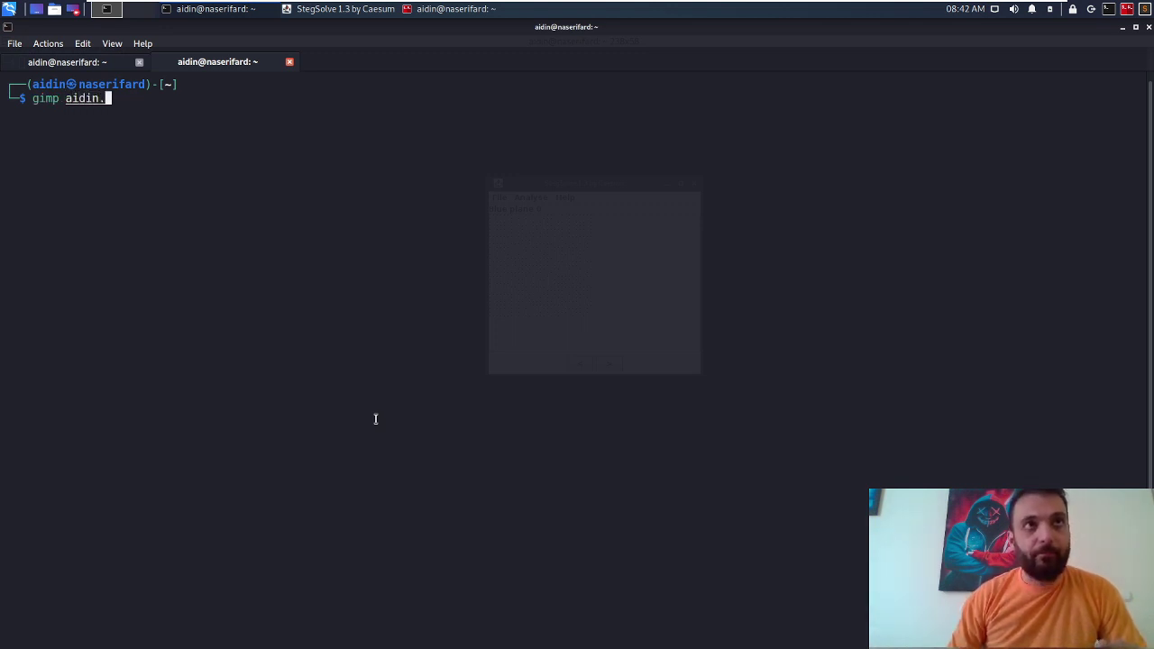
{"action": "type", "text": "p"}
{"action": "key", "text": "Tab"}
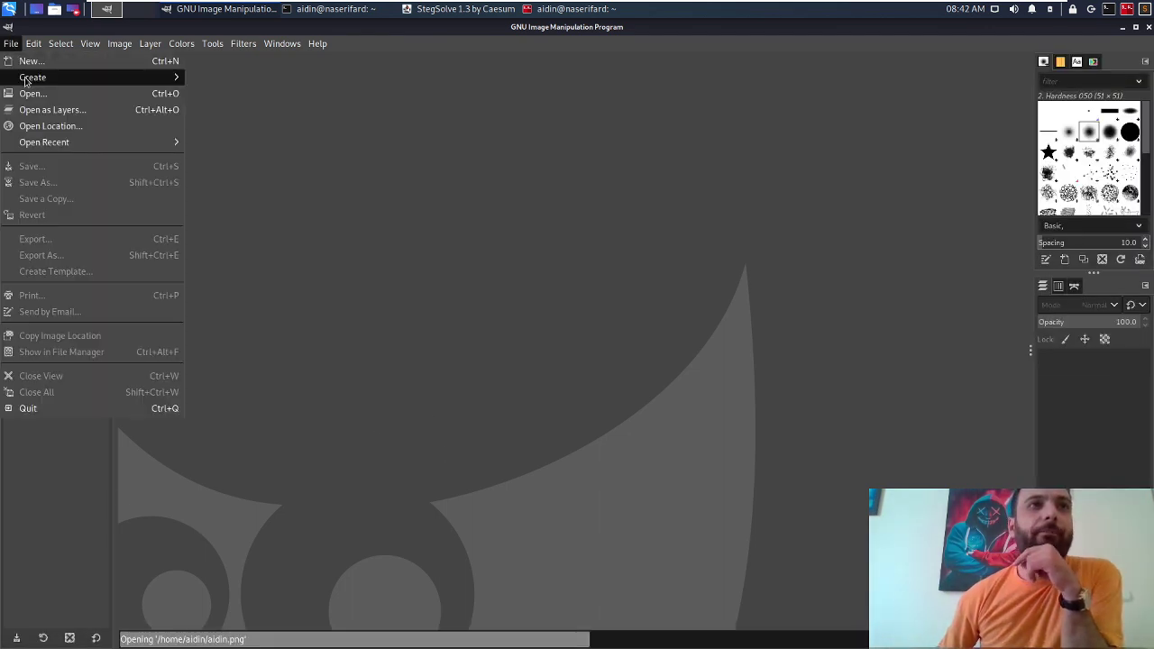
Open aidin.png in GIMP through File > Open.
{"action": "left_click", "coordinate": [11, 43]}
{"action": "left_click", "coordinate": [33, 93]}
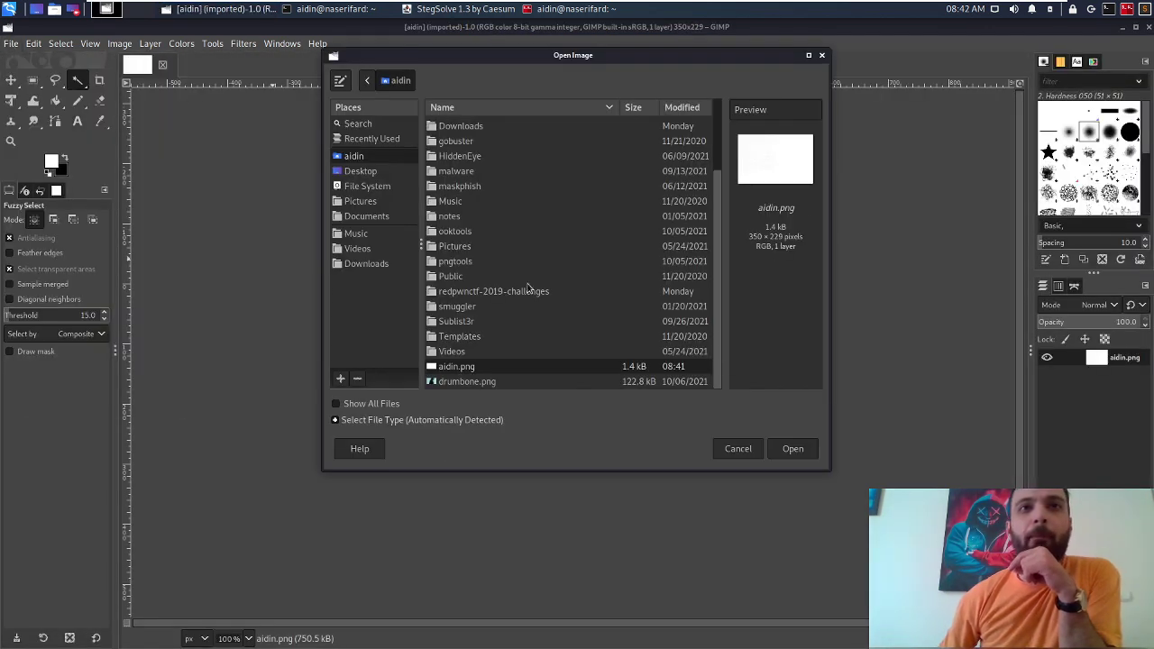
{"action": "left_click", "coordinate": [453, 202]}
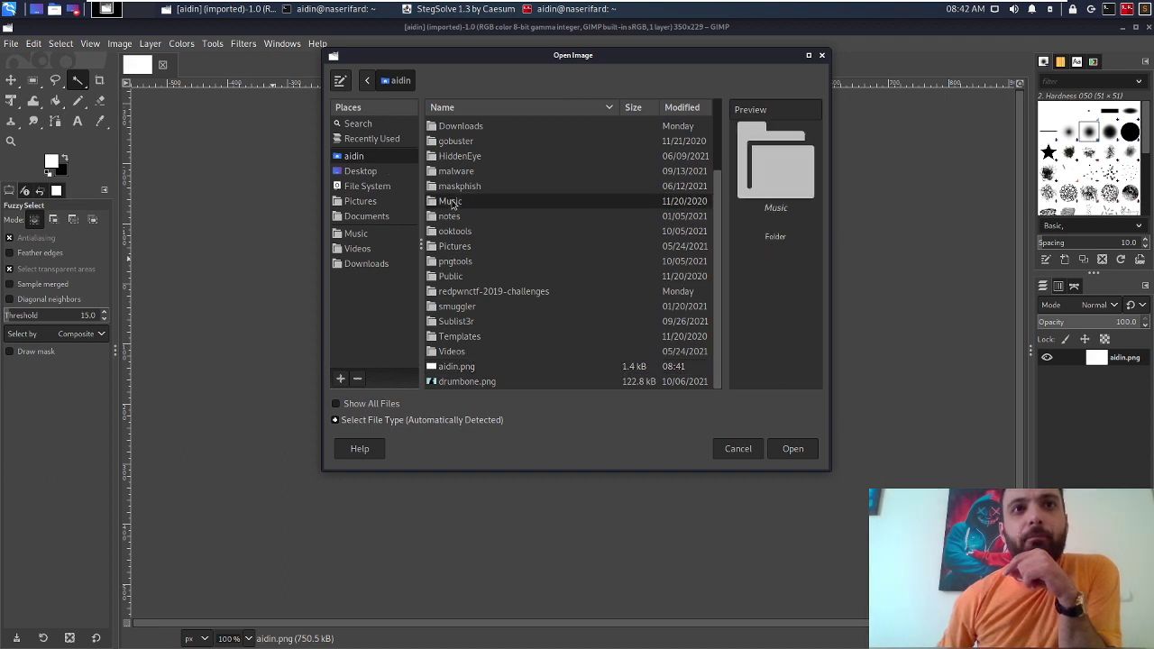
{"action": "double_click", "coordinate": [472, 370]}
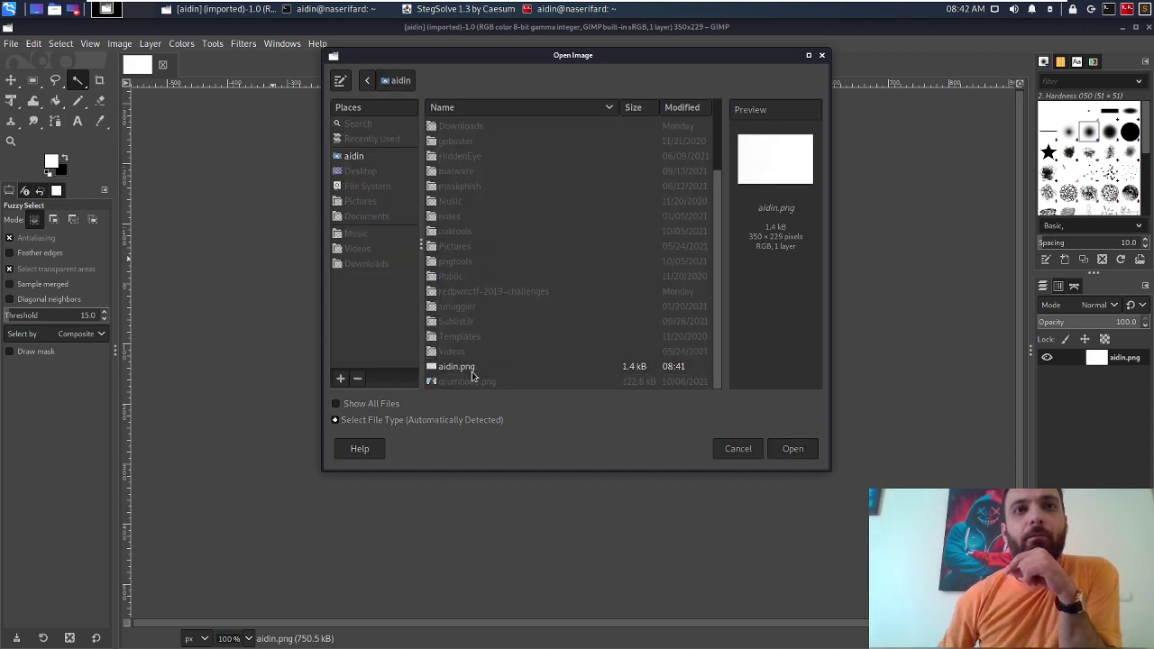
Inspect the scattered black-dot grid up close, then bring up Filters > Edge-Detect.
{"action": "scroll", "coordinate": [765, 420], "scroll_direction": "up", "scroll_amount": 3, "text": "ctrl"}
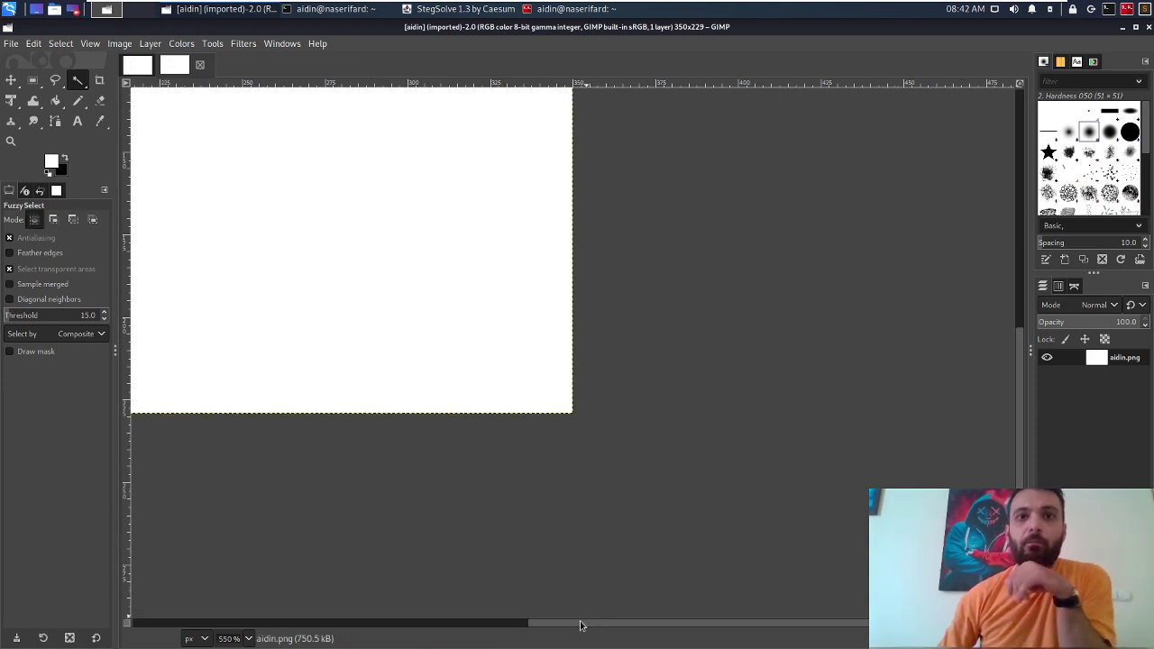
{"action": "key", "text": "plus"}
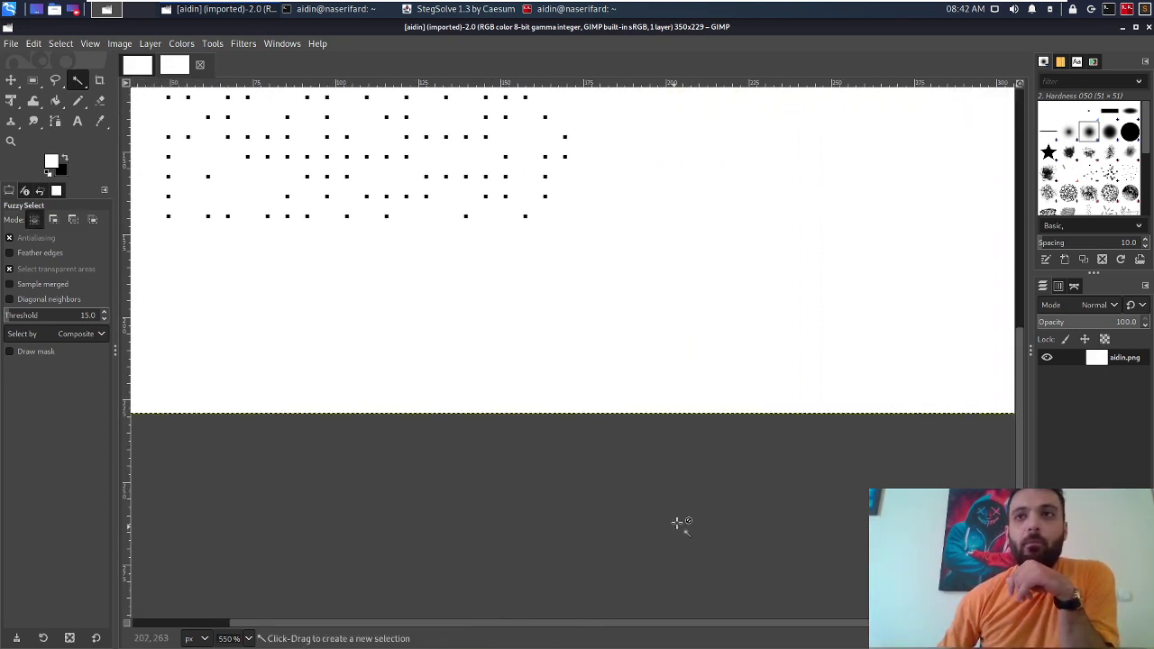
{"action": "key", "text": "minus"}
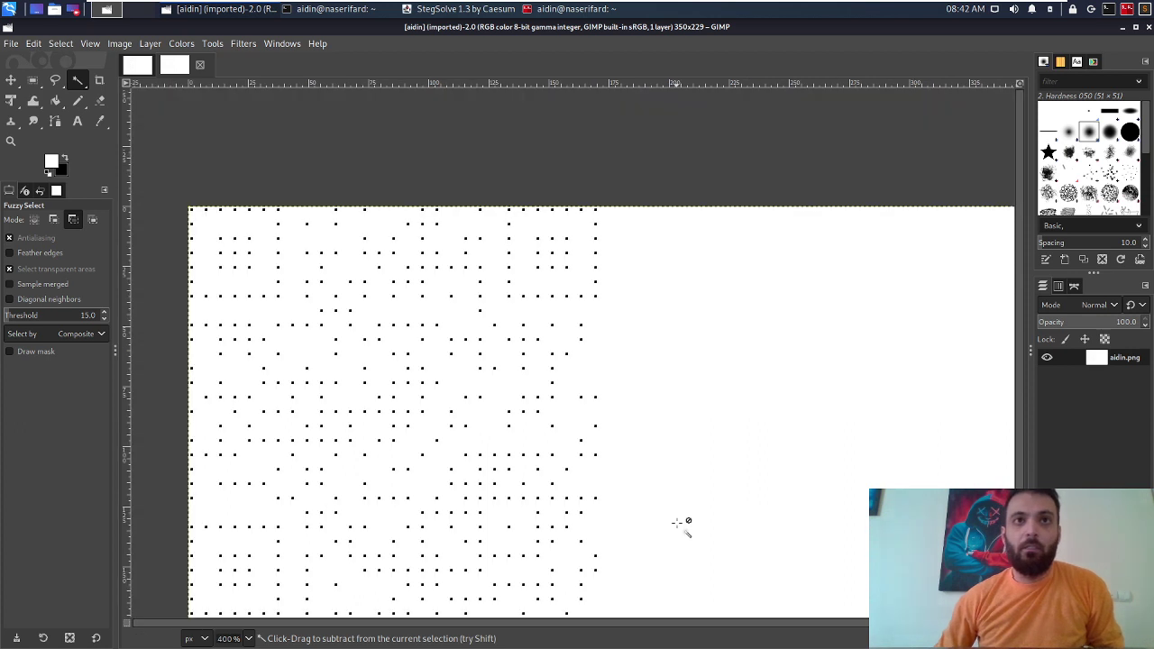
{"action": "scroll", "coordinate": [737, 494], "scroll_direction": "down", "scroll_amount": 3}
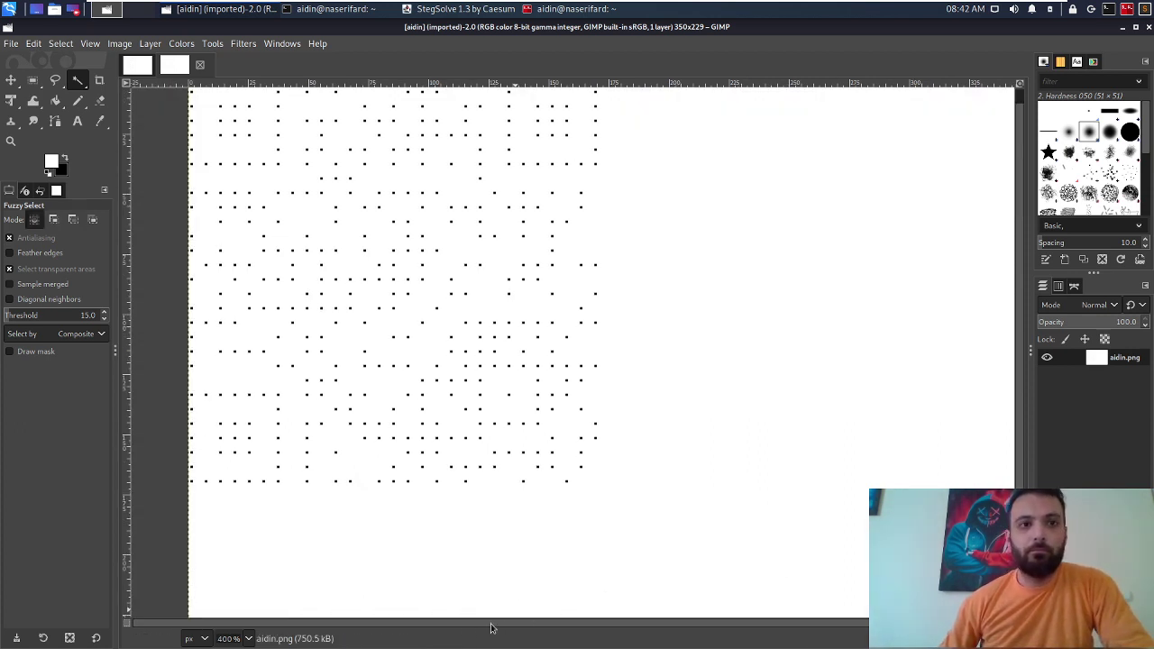
{"action": "scroll", "coordinate": [521, 622], "scroll_direction": "right", "scroll_amount": 1}
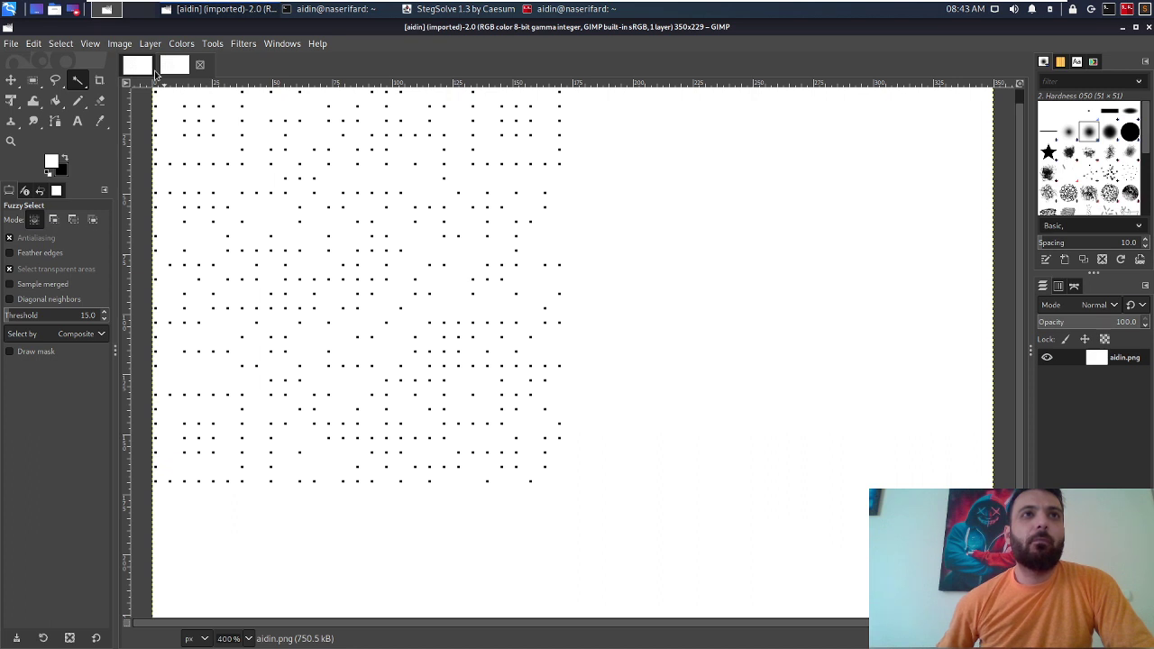
{"action": "left_click", "coordinate": [238, 44]}
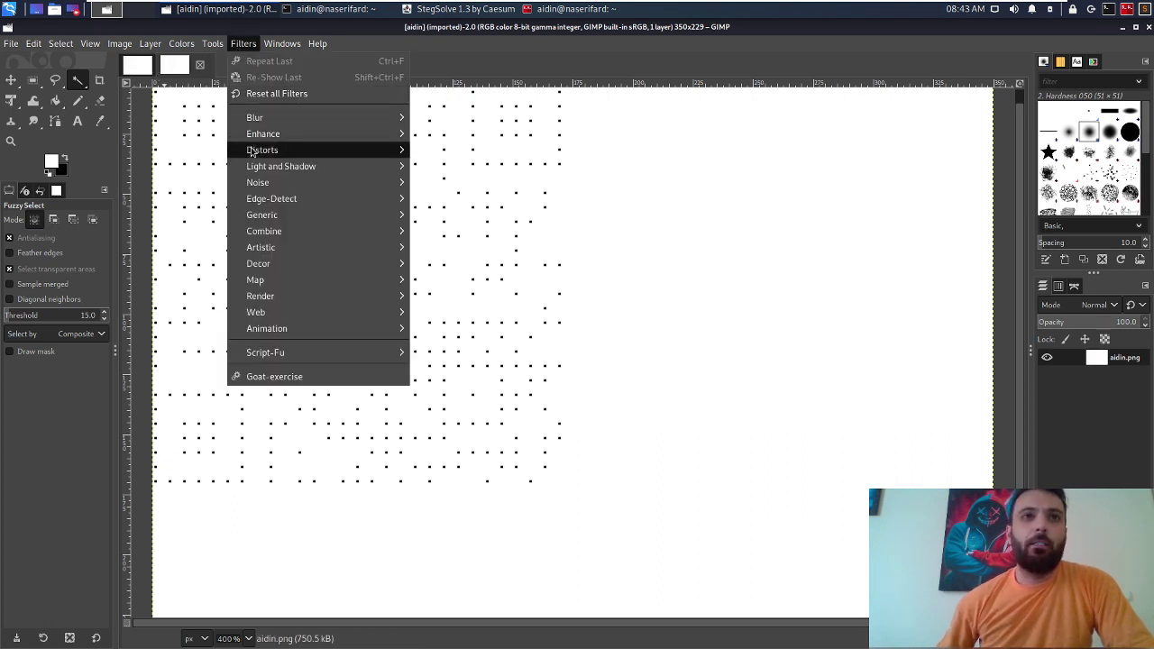
{"action": "mouse_move", "coordinate": [271, 198]}
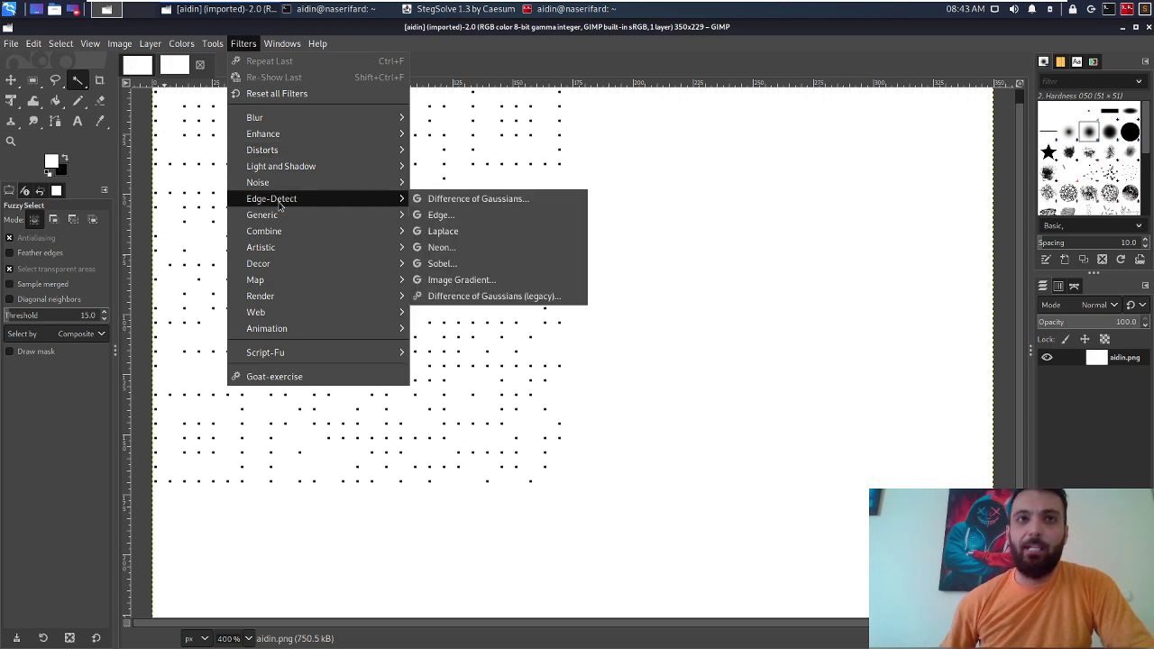
Apply the Sobel Edge filter (amount 2.000) three times in a row.
{"action": "left_click", "coordinate": [440, 214]}
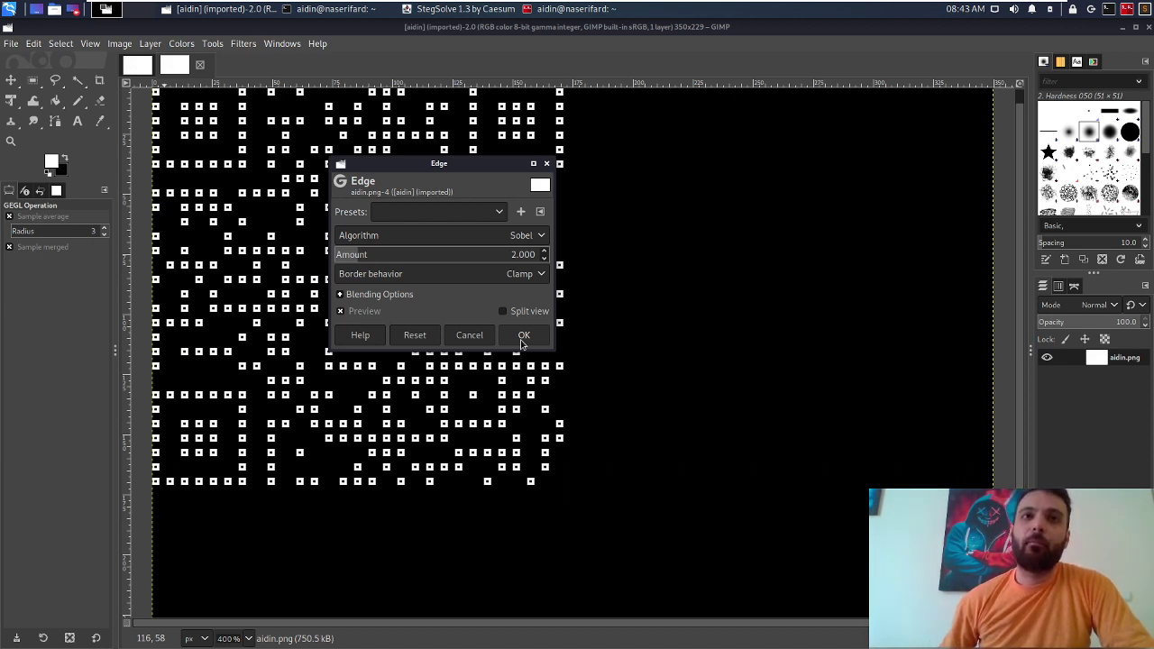
{"action": "left_click", "coordinate": [523, 337]}
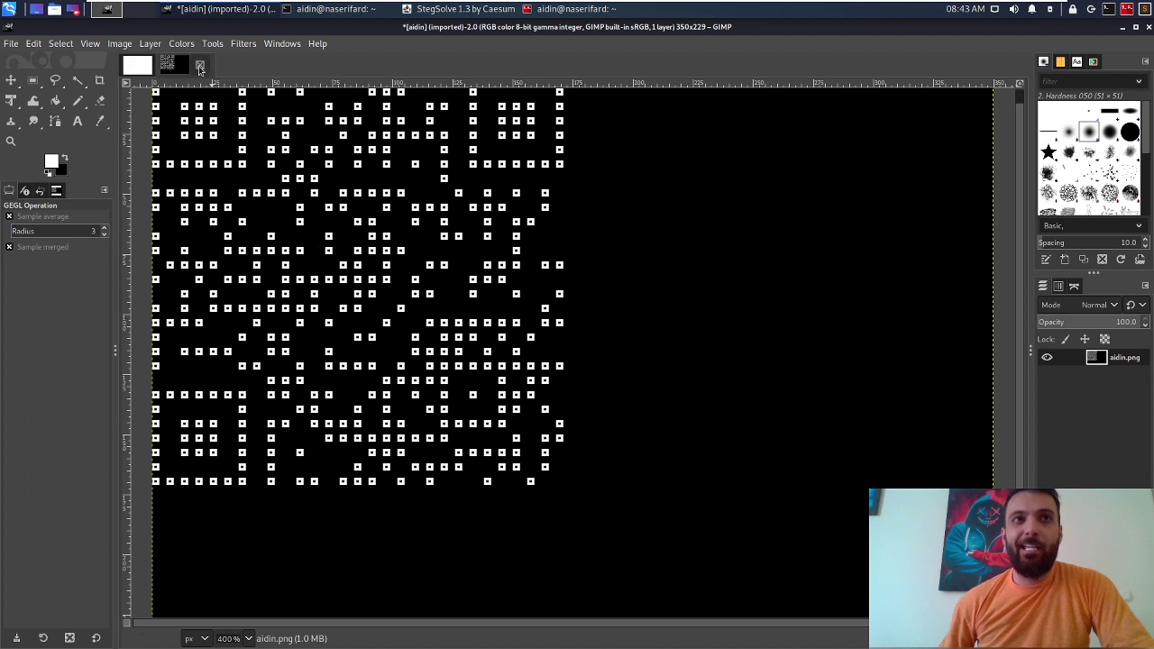
{"action": "left_click", "coordinate": [242, 47]}
{"action": "mouse_move", "coordinate": [272, 215]}
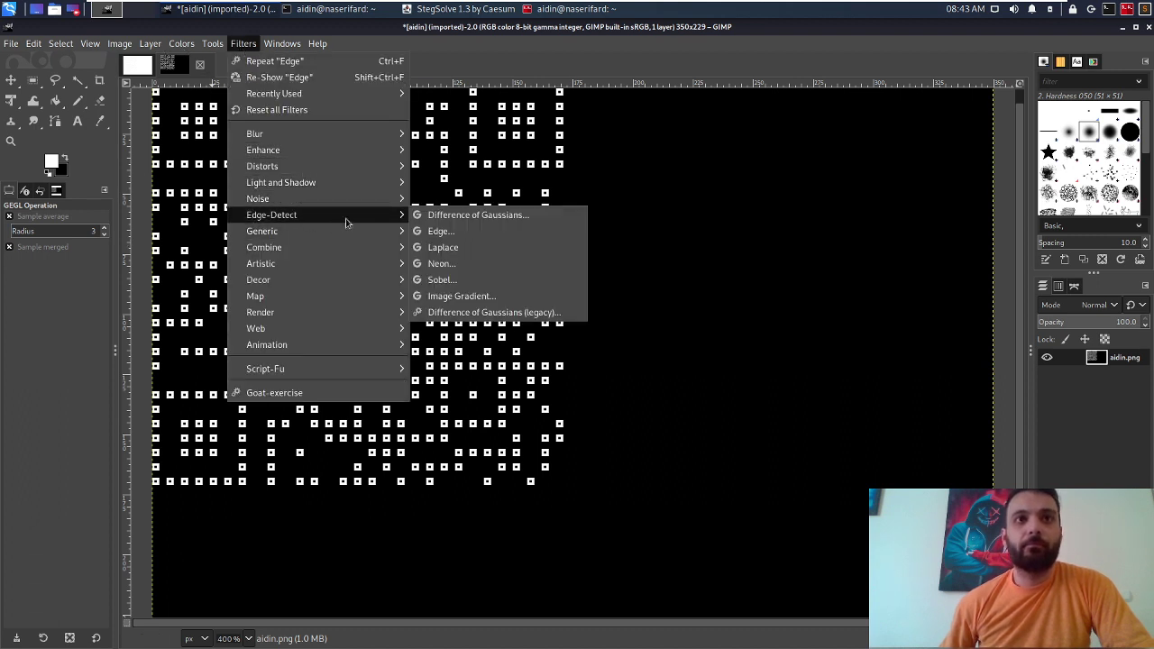
{"action": "left_click", "coordinate": [441, 231]}
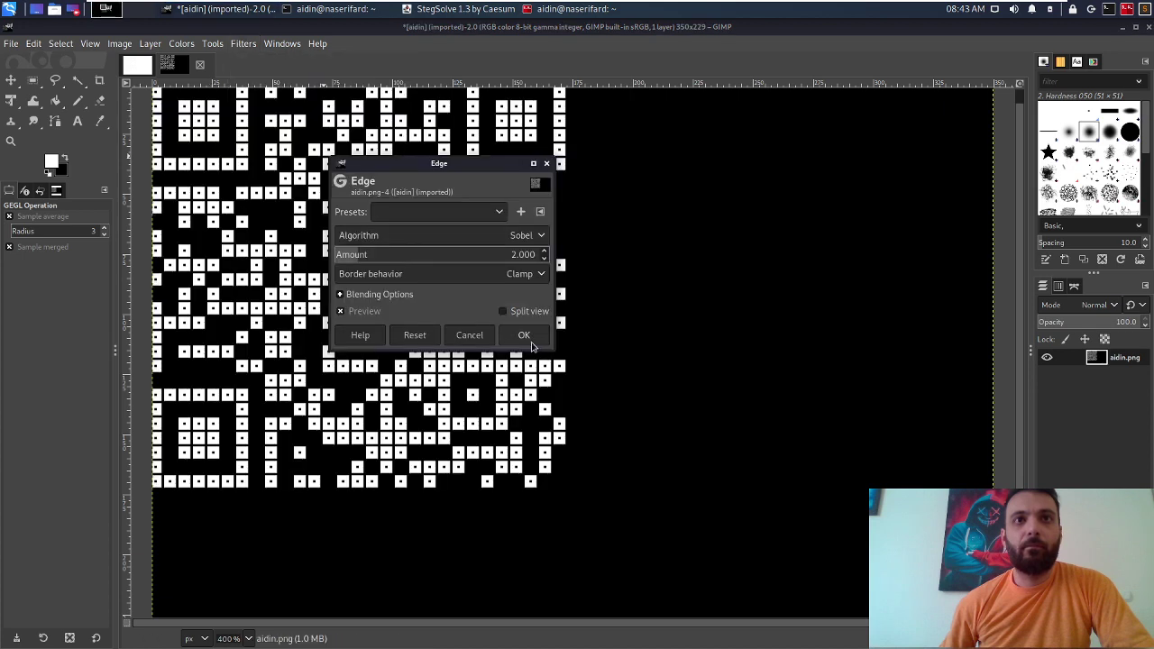
{"action": "left_click", "coordinate": [530, 340]}
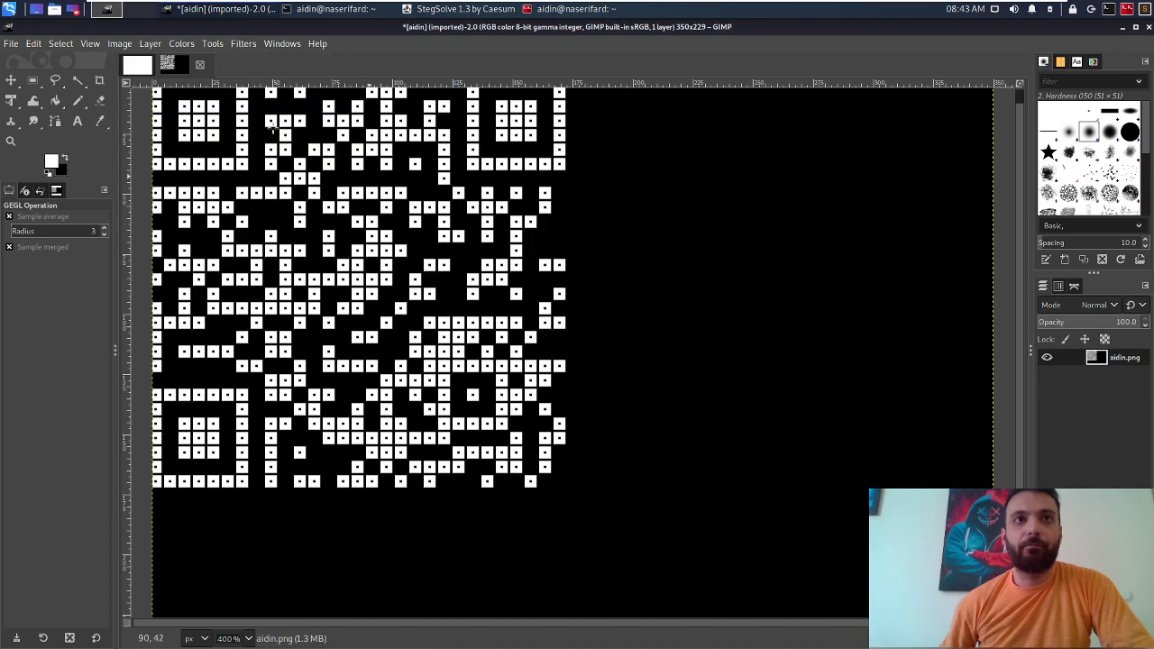
{"action": "left_click", "coordinate": [240, 45]}
{"action": "mouse_move", "coordinate": [271, 215]}
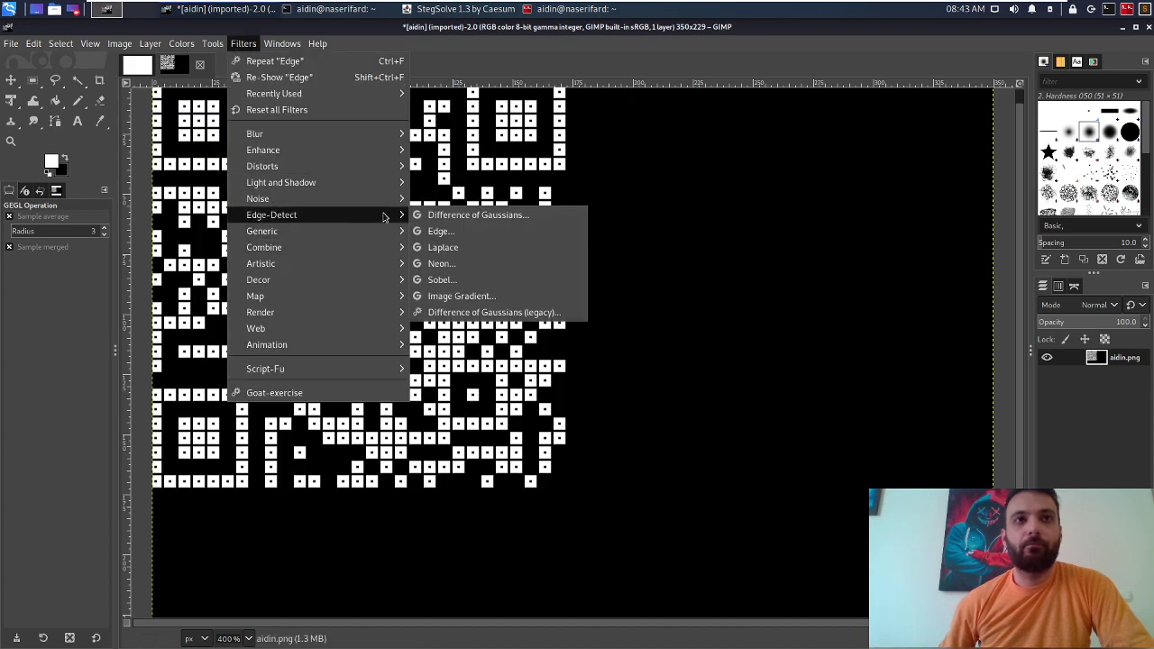
{"action": "left_click", "coordinate": [430, 232]}
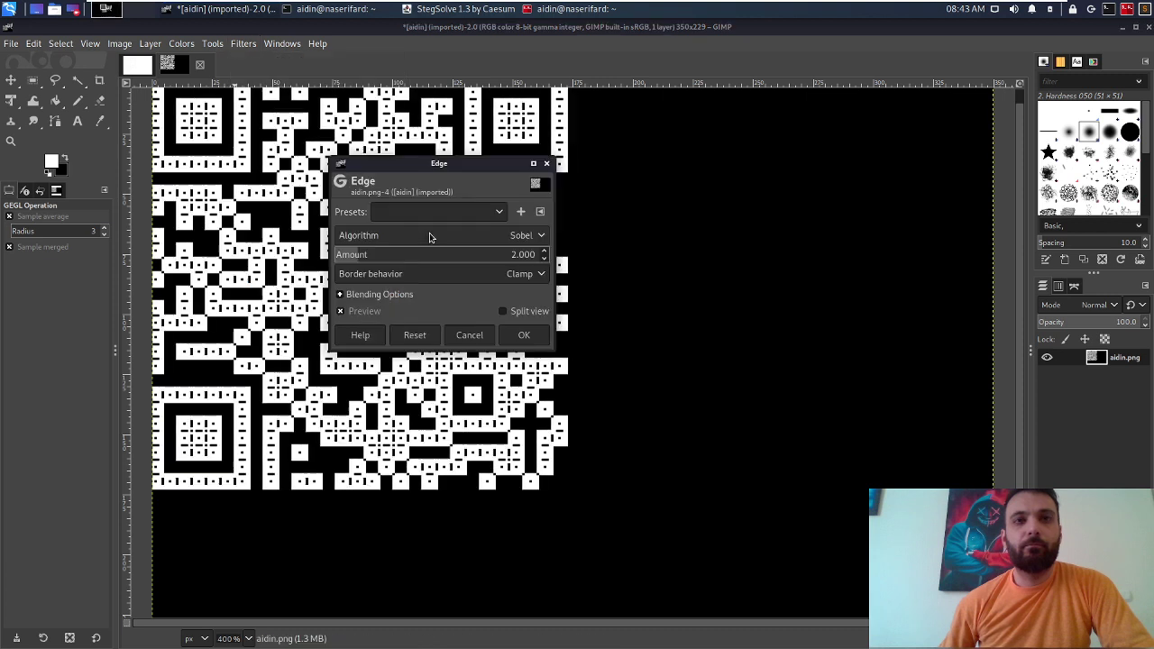
{"action": "left_click", "coordinate": [523, 334]}
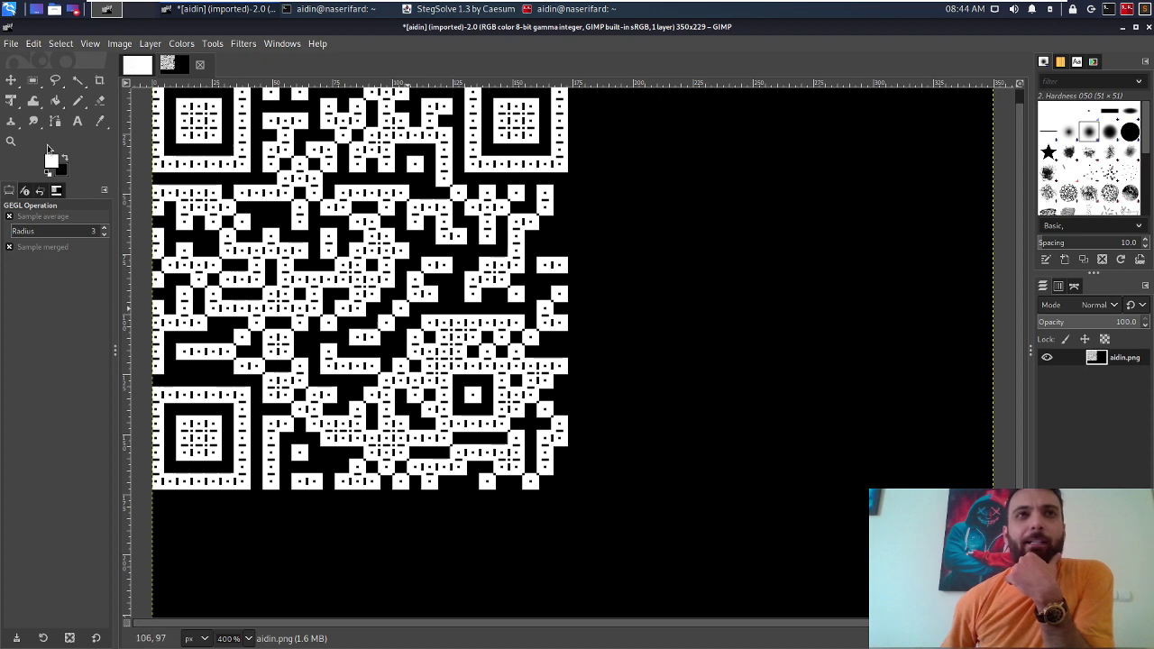
{"action": "left_click", "coordinate": [60, 43]}
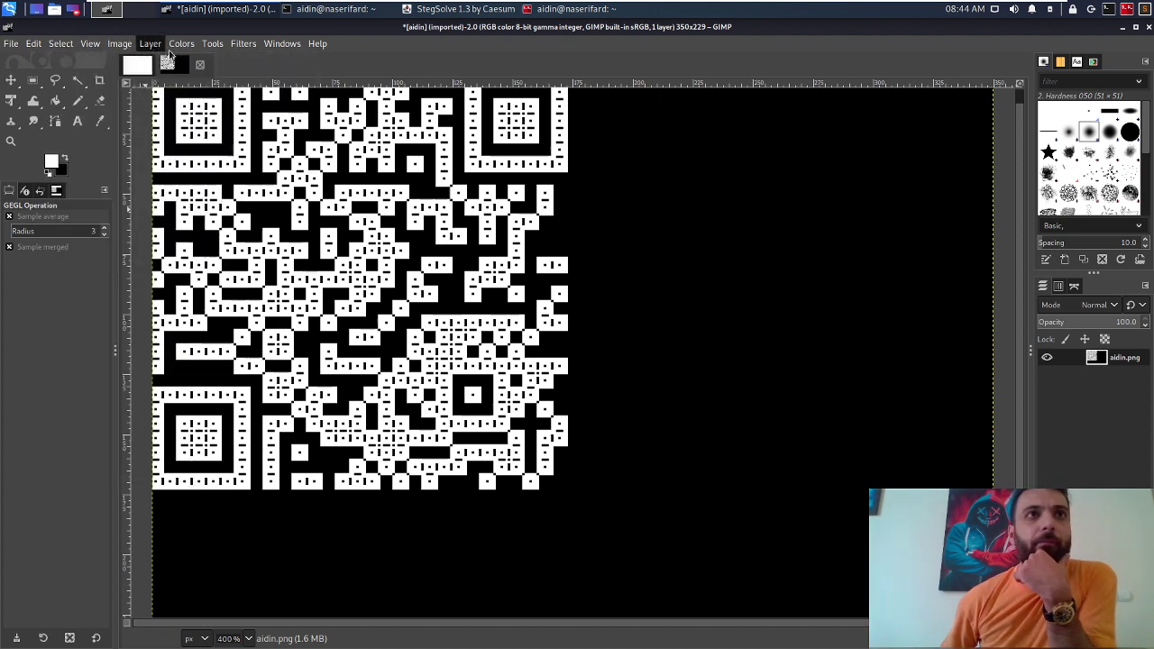
{"action": "mouse_move", "coordinate": [181, 43]}
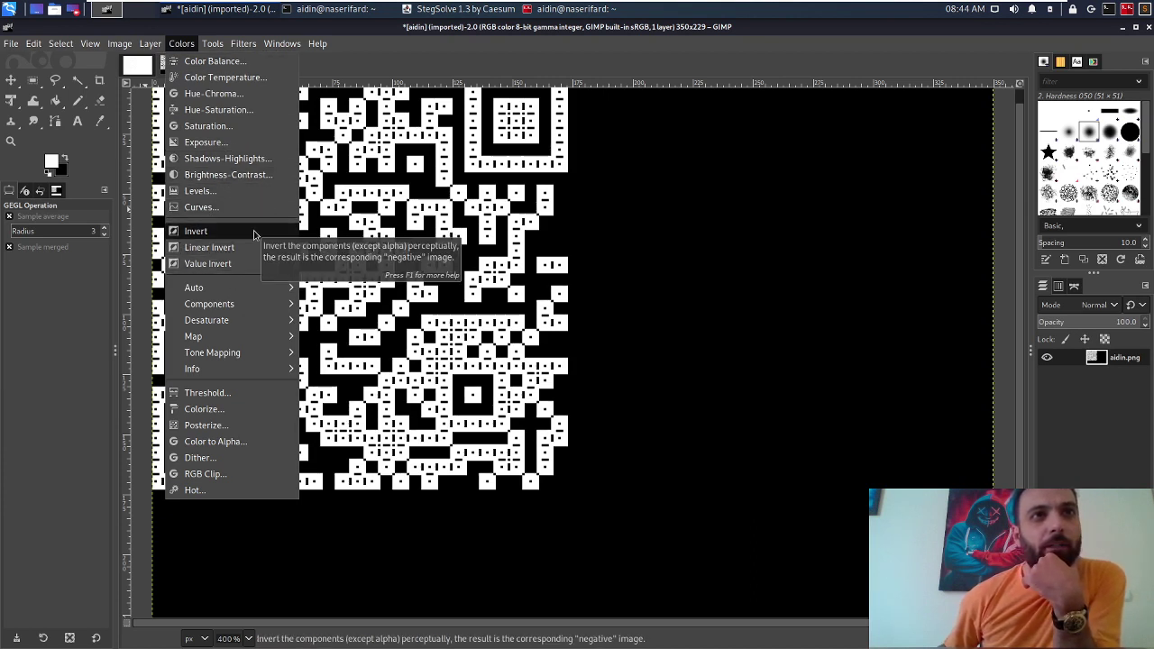
{"action": "left_click", "coordinate": [252, 232]}
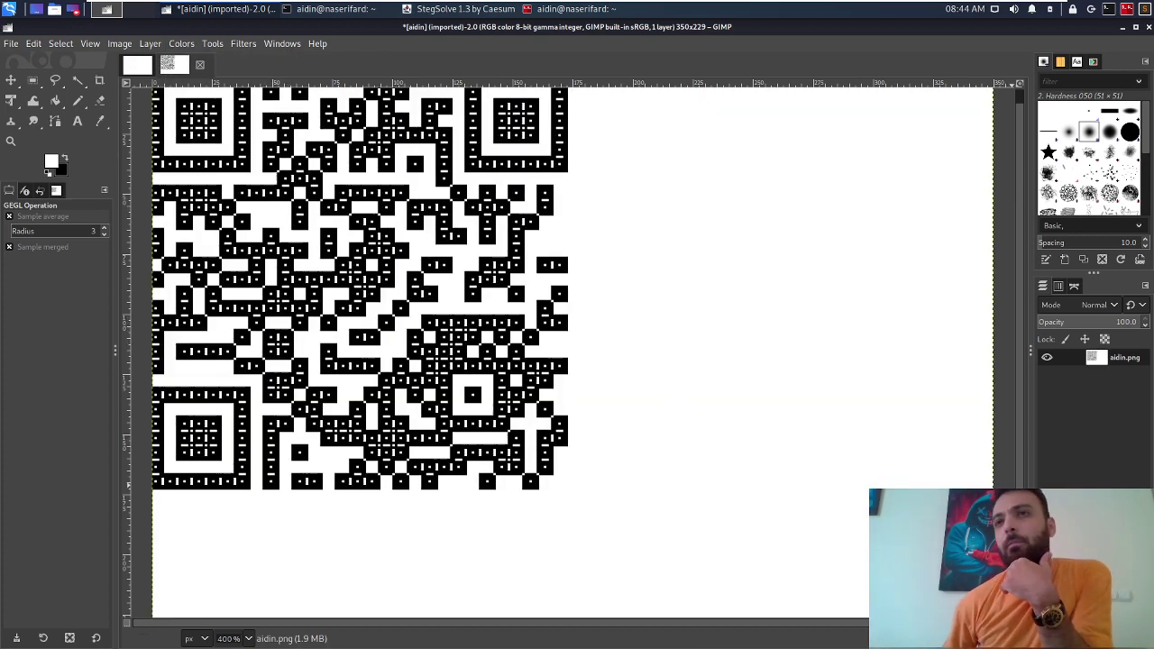
{"action": "right_click", "coordinate": [1080, 363]}
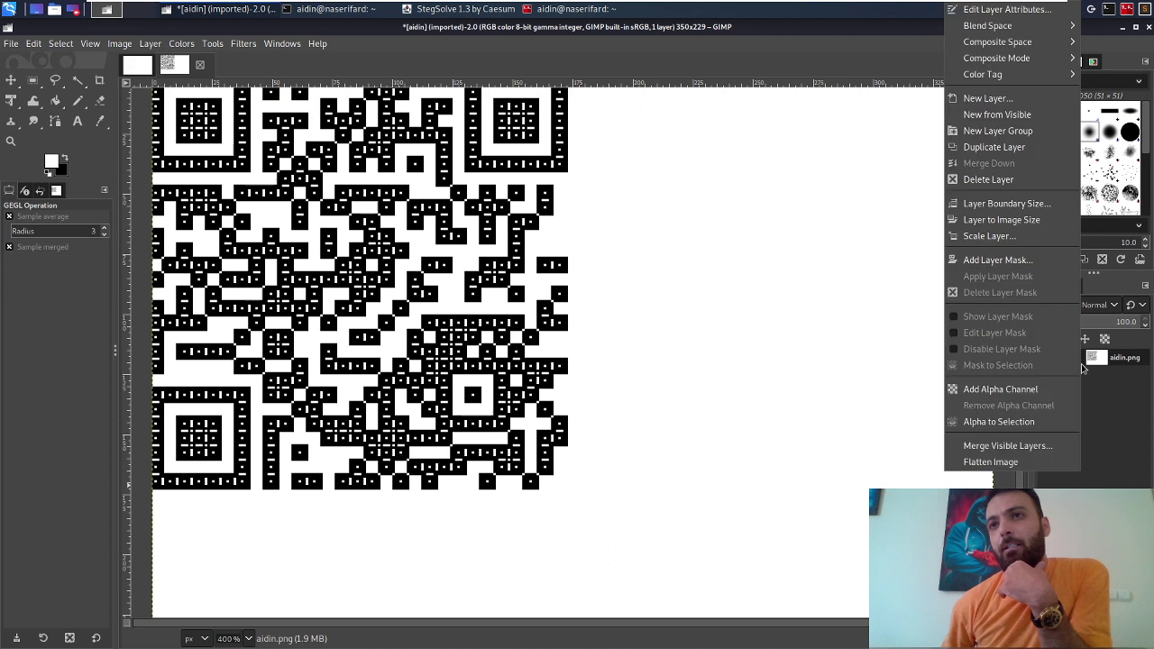
{"action": "left_click", "coordinate": [1028, 391]}
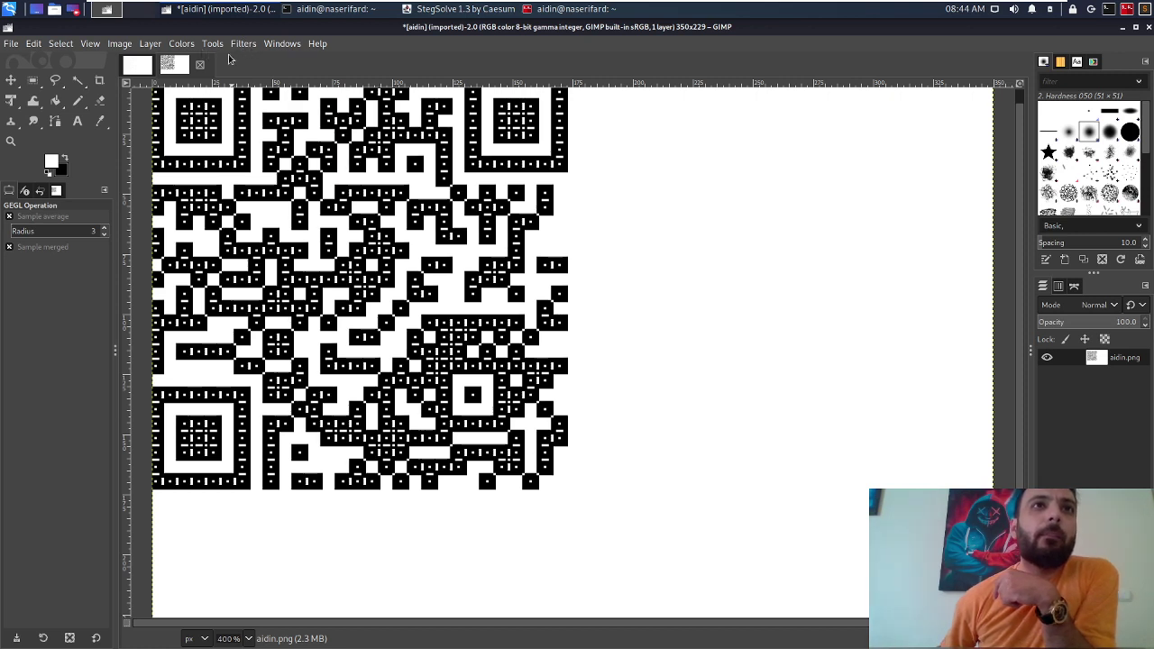
Switch to Fuzzy Select and delete the white background around the QR code.
{"action": "left_click", "coordinate": [214, 45]}
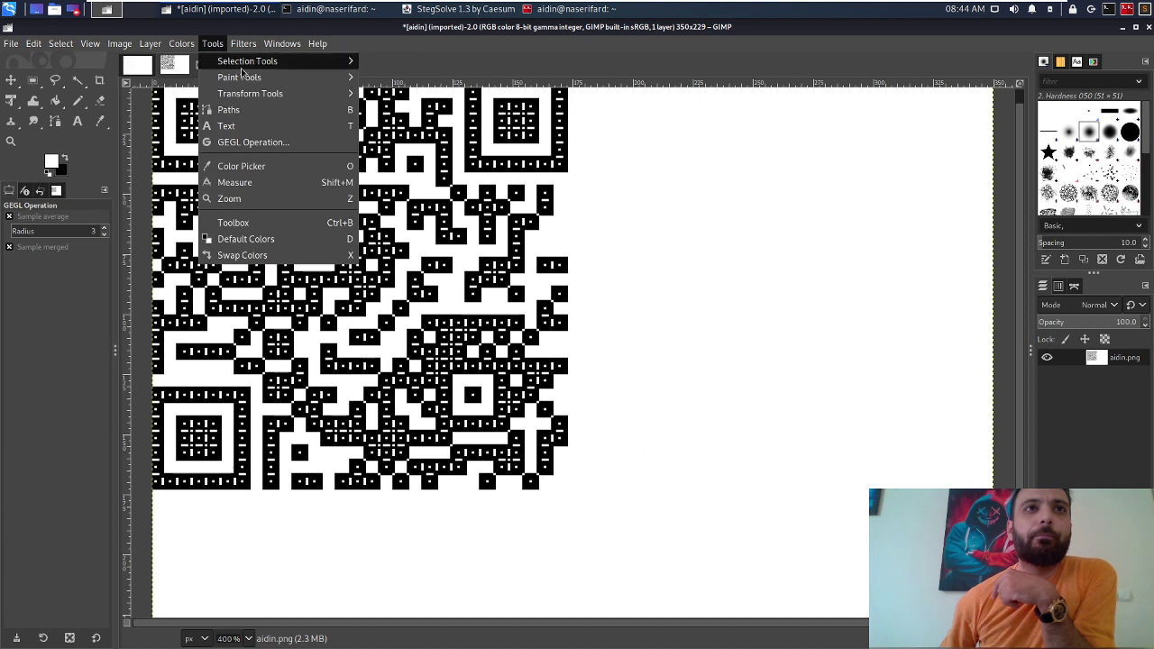
{"action": "mouse_move", "coordinate": [247, 61]}
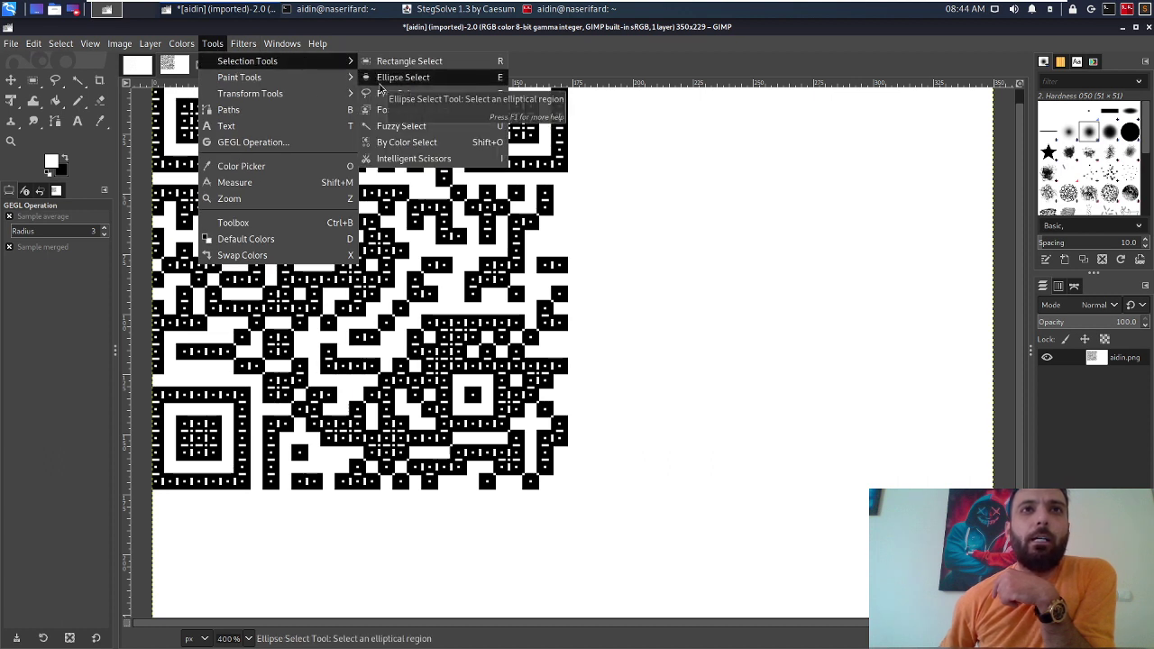
{"action": "left_click", "coordinate": [418, 130]}
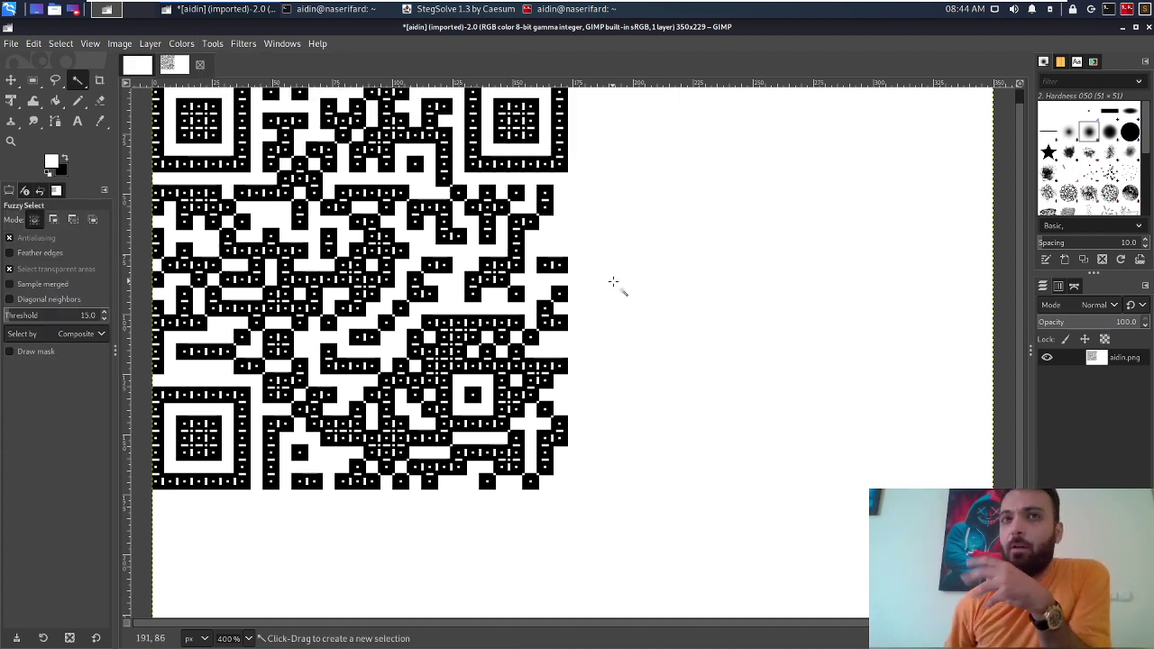
{"action": "left_click", "coordinate": [672, 293]}
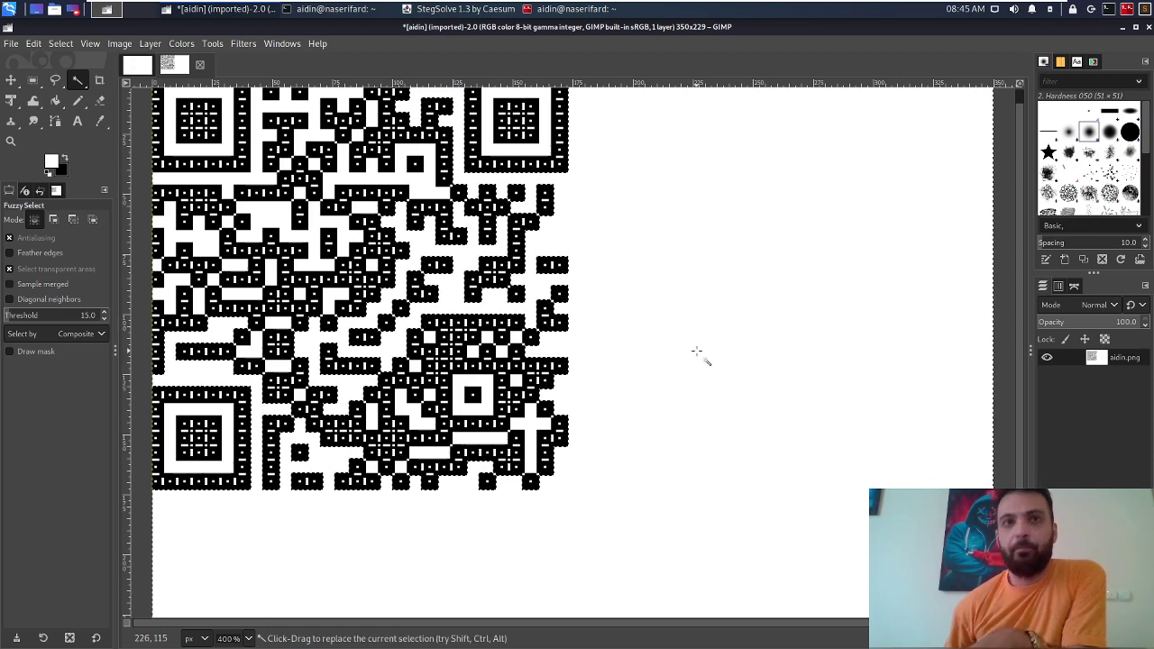
{"action": "key", "text": "Delete"}
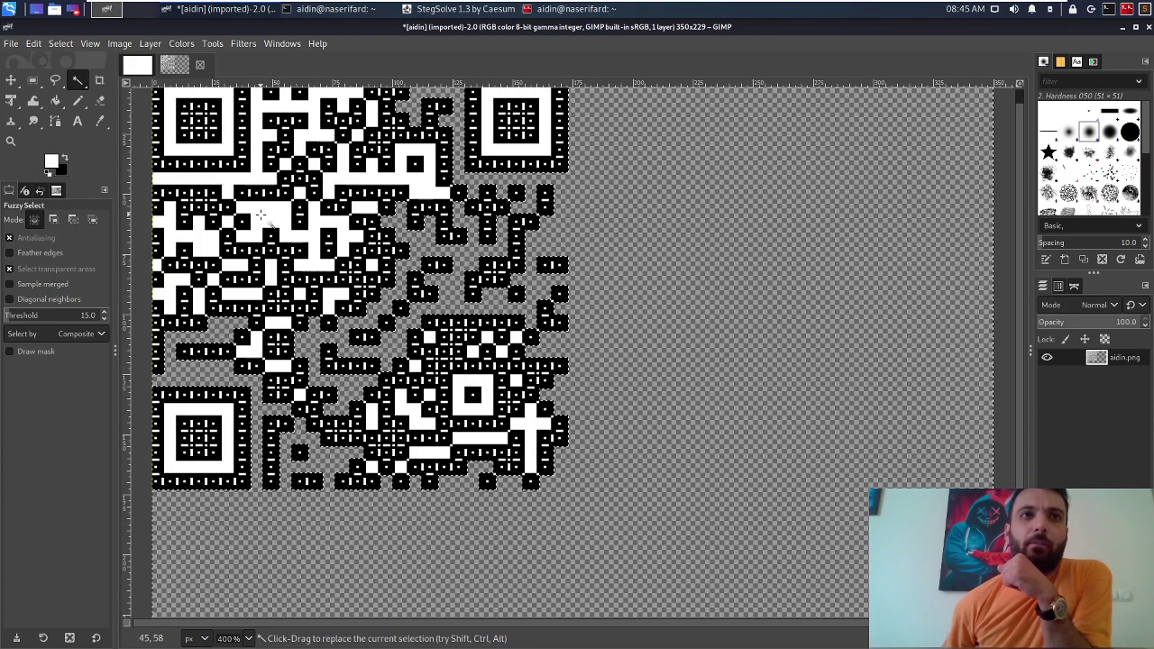
Delete the white regions around the top-left and top-right finder rings.
{"action": "left_click", "coordinate": [259, 215]}
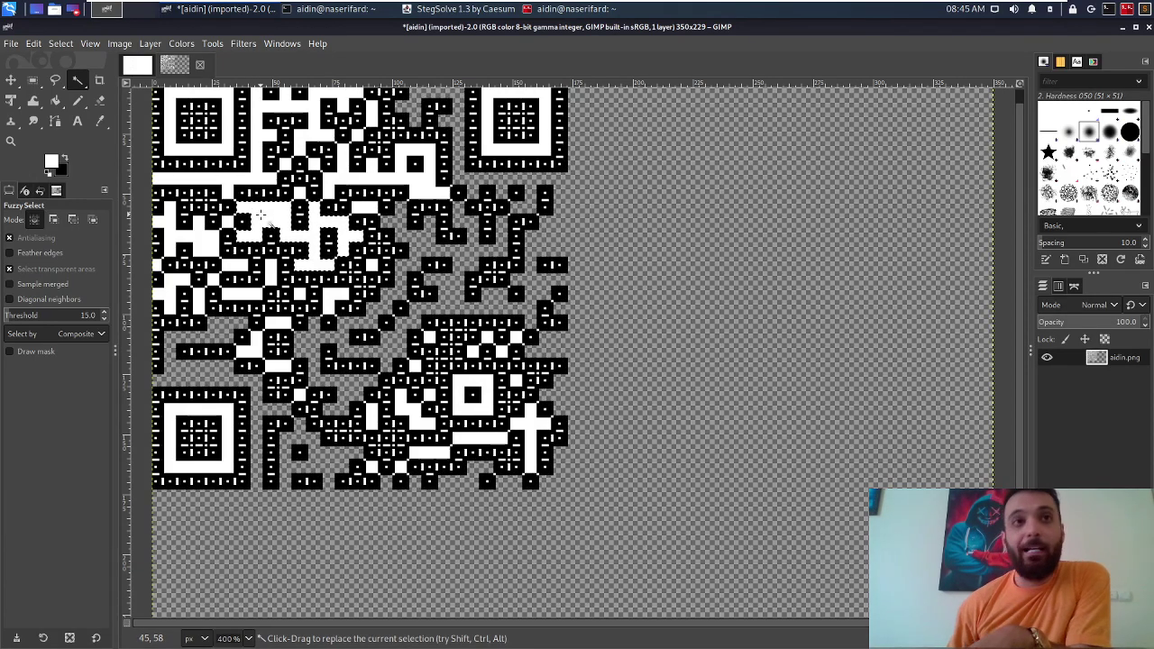
{"action": "key", "text": "Delete"}
{"action": "left_click", "coordinate": [360, 239]}
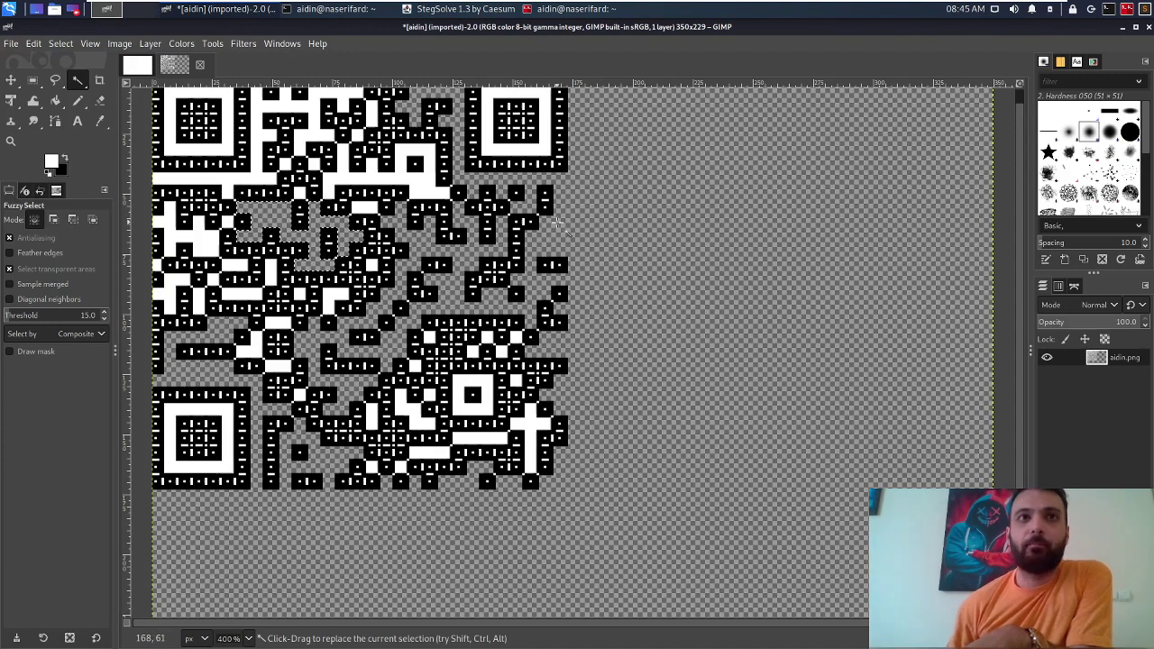
{"action": "left_click", "coordinate": [232, 151]}
{"action": "key", "text": "Delete"}
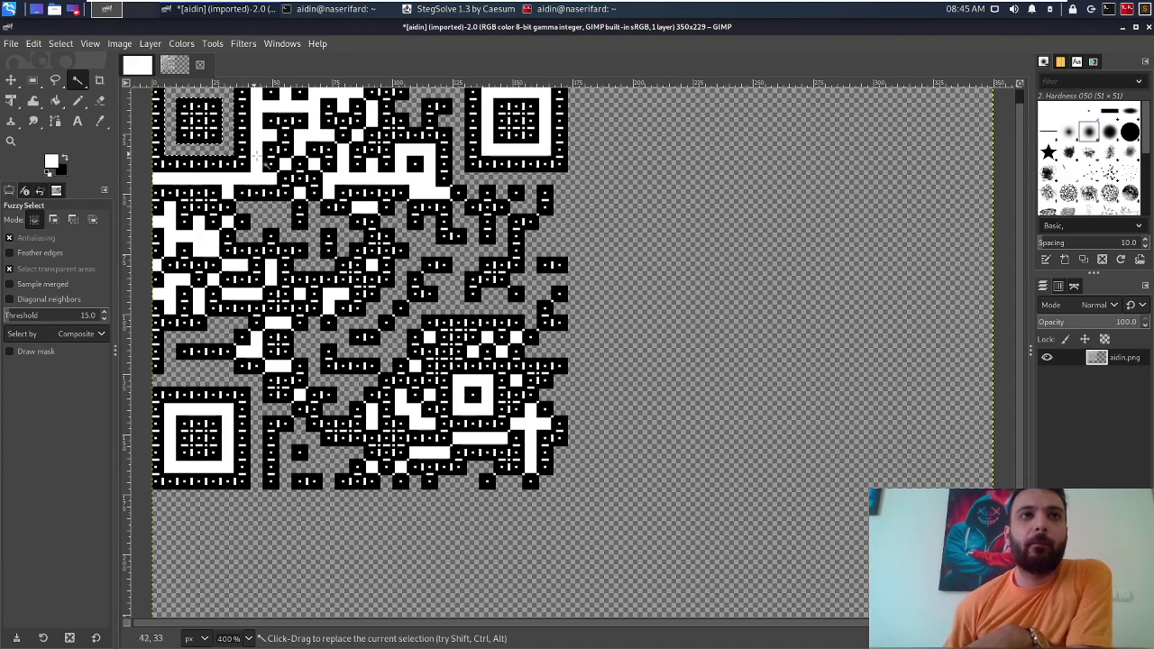
{"action": "left_click", "coordinate": [253, 146]}
{"action": "key", "text": "Delete"}
{"action": "left_click", "coordinate": [329, 180]}
{"action": "key", "text": "Delete"}
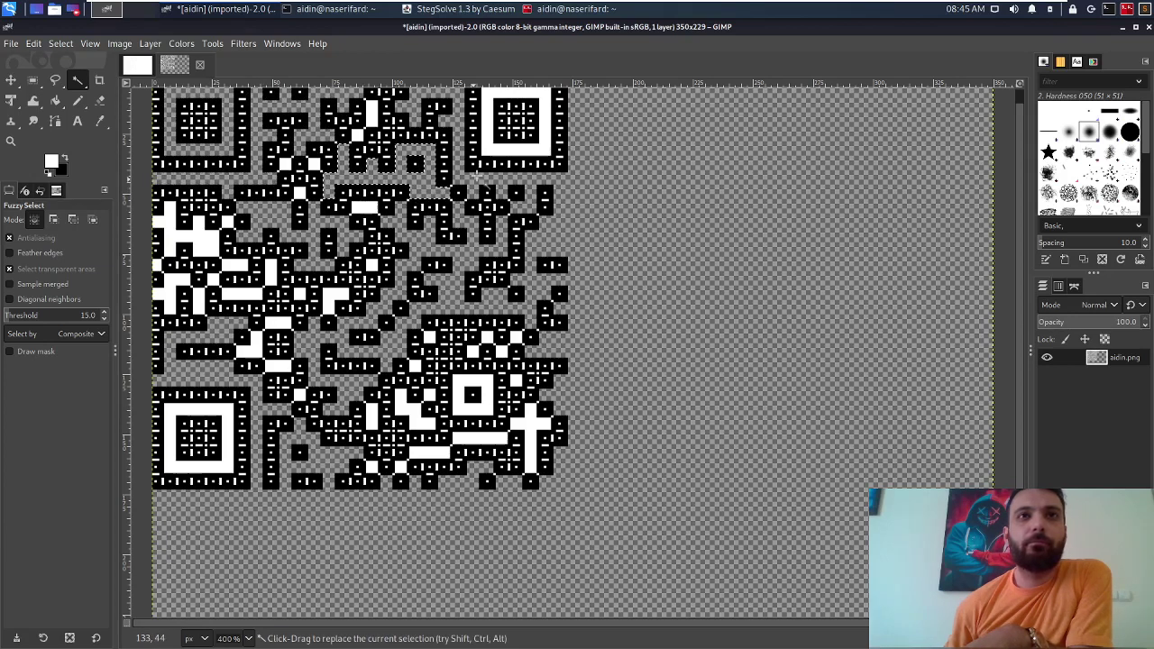
{"action": "left_click", "coordinate": [485, 144]}
{"action": "key", "text": "Delete"}
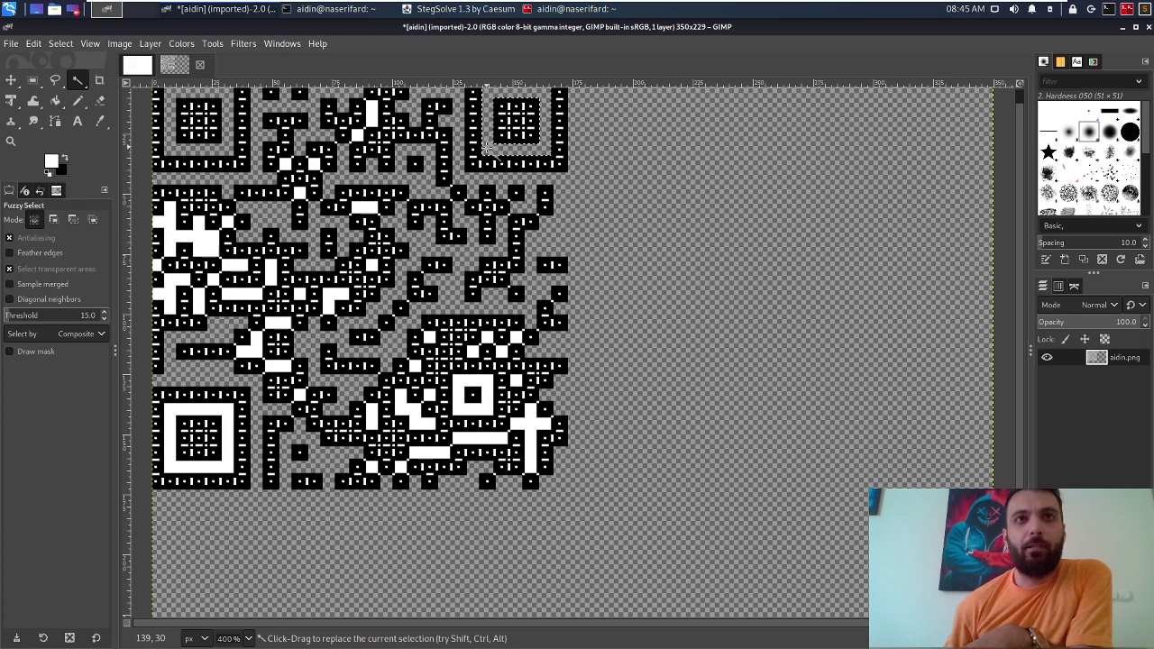
Delete the white pixels near the top centre and upper middle of the code.
{"action": "left_click", "coordinate": [371, 108]}
{"action": "key", "text": "Delete"}
{"action": "left_click", "coordinate": [358, 135]}
{"action": "key", "text": "Delete"}
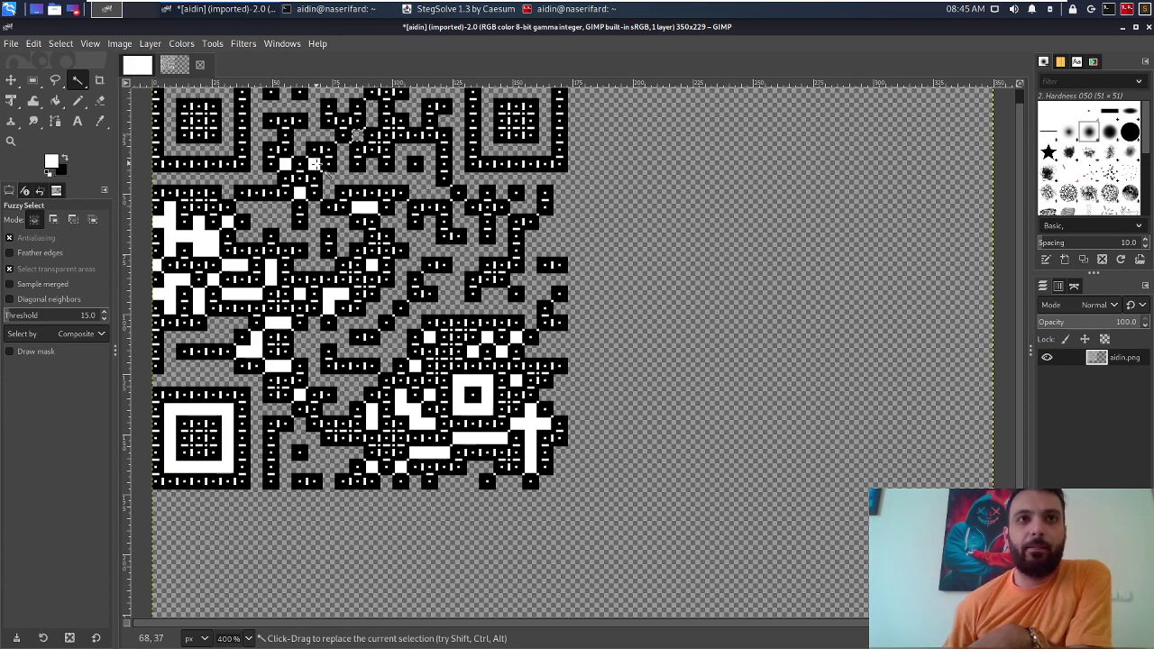
{"action": "left_click", "coordinate": [305, 166]}
{"action": "key", "text": "Delete"}
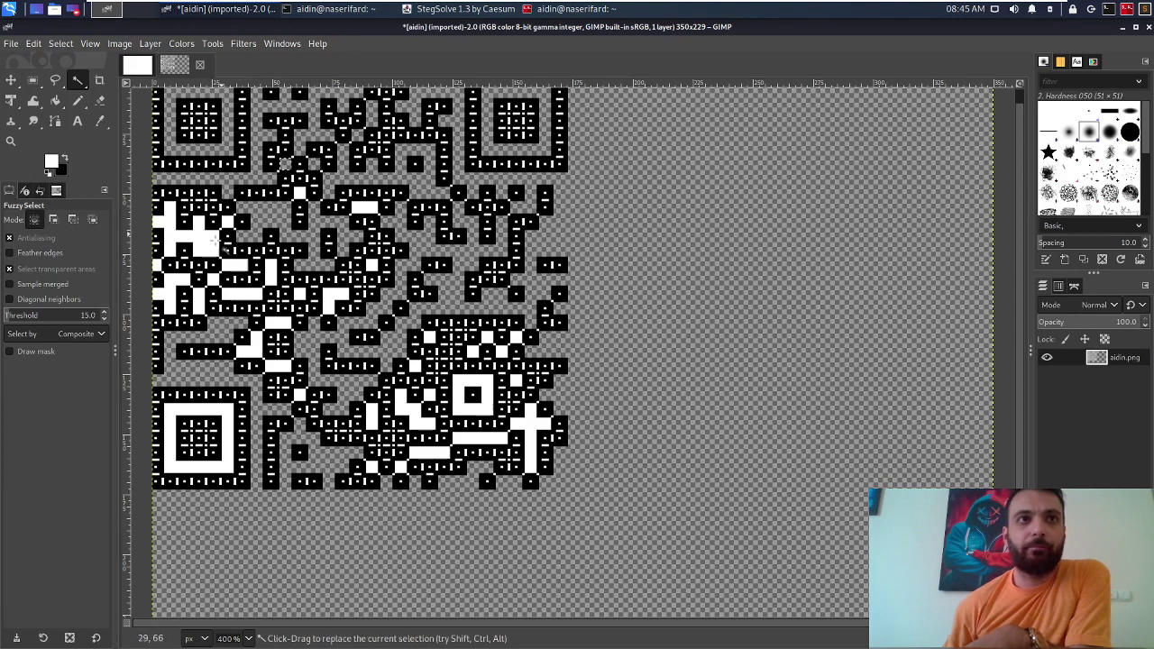
Delete the white blocks on the left side, then subtract a block from the selection.
{"action": "left_click", "coordinate": [191, 236]}
{"action": "key", "text": "Delete"}
{"action": "left_click", "coordinate": [168, 290]}
{"action": "key", "text": "Delete"}
{"action": "left_click", "coordinate": [252, 294]}
{"action": "key", "text": "Delete"}
{"action": "left_click", "coordinate": [234, 264]}
{"action": "key", "text": "Delete"}
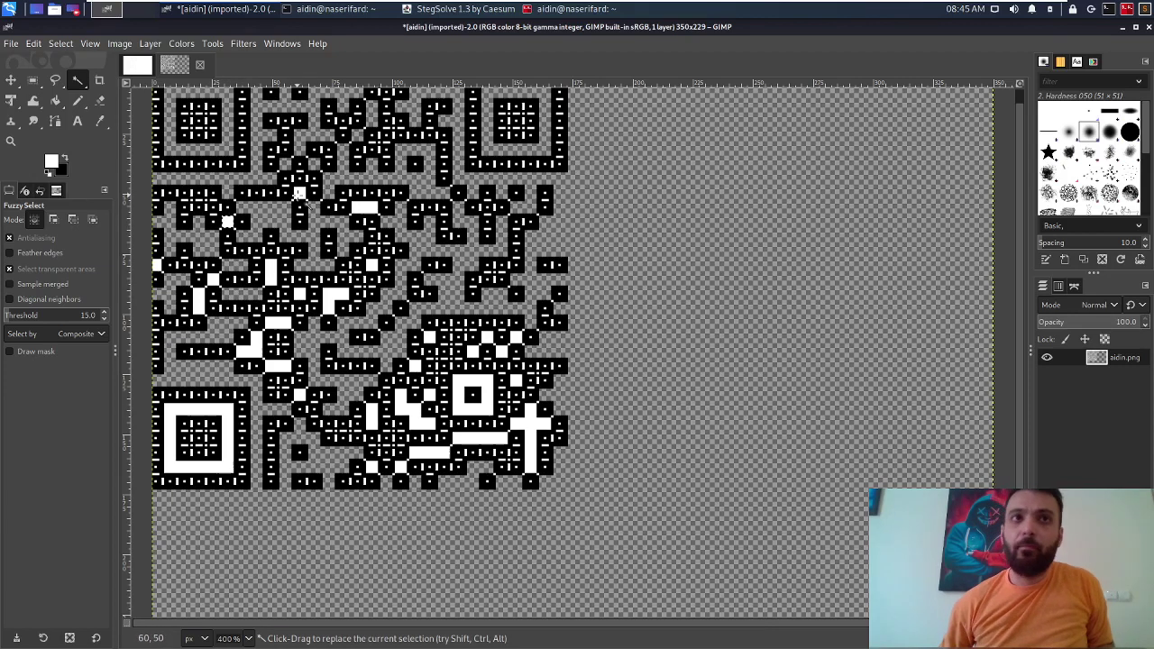
{"action": "key", "text": "ctrl"}
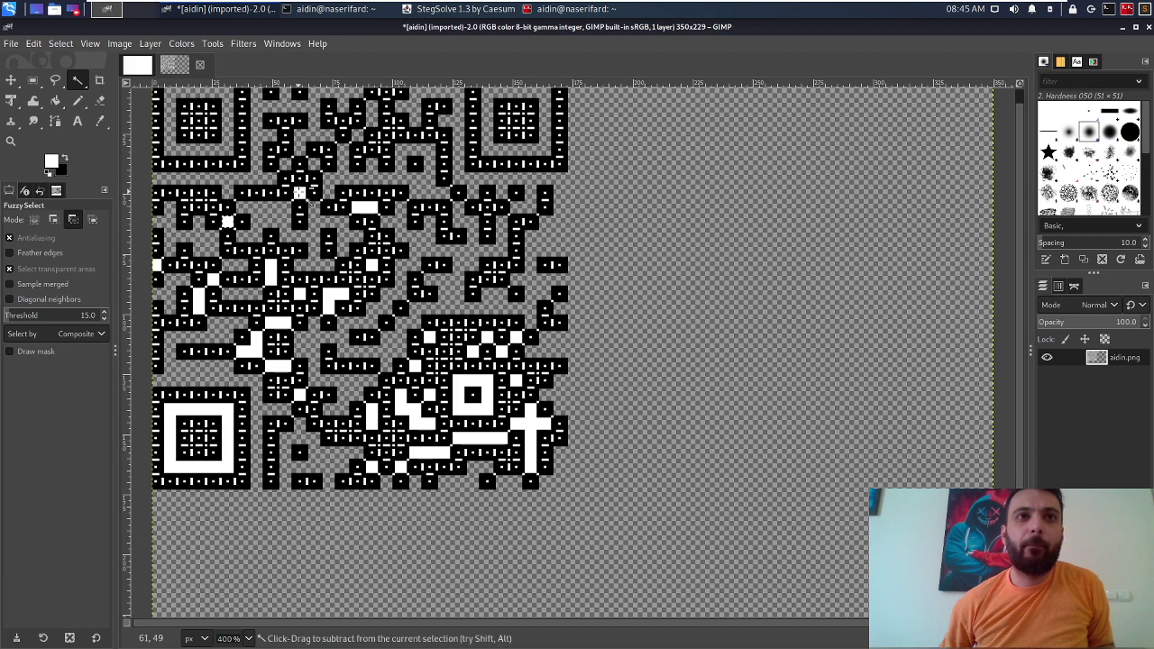
{"action": "left_click", "coordinate": [378, 238], "text": "ctrl"}
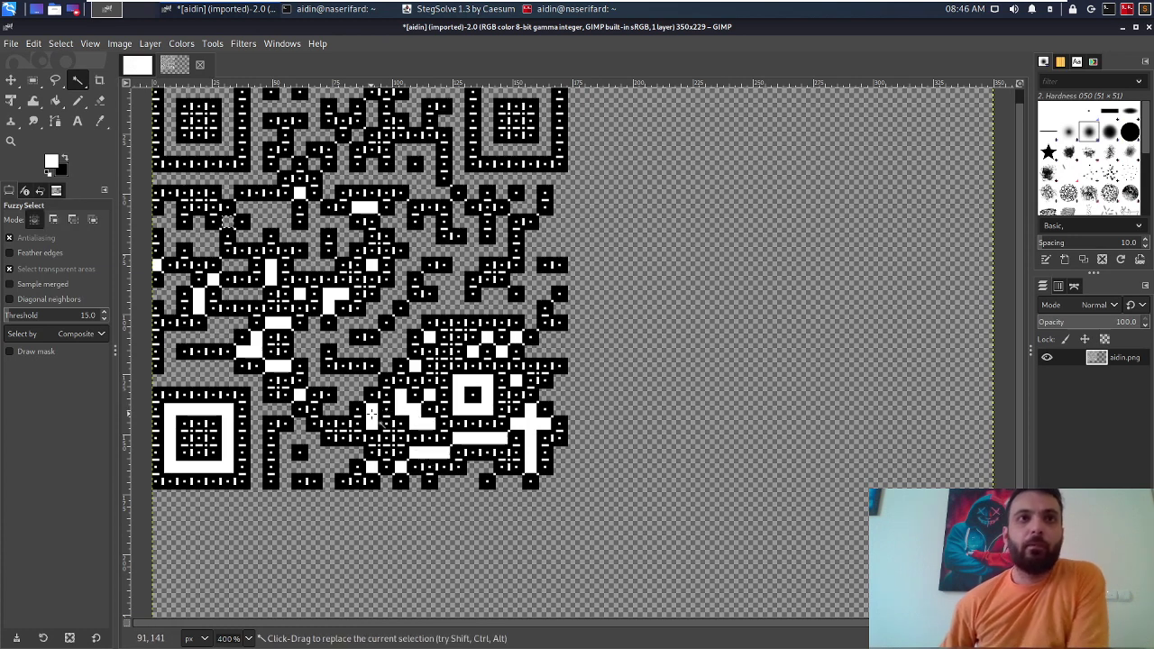
Select the bottom-left finder ring plus several scattered white cells and delete them.
{"action": "left_click_drag", "start_coordinate": [235, 411], "coordinate": [463, 407]}
{"action": "left_click", "coordinate": [533, 423]}
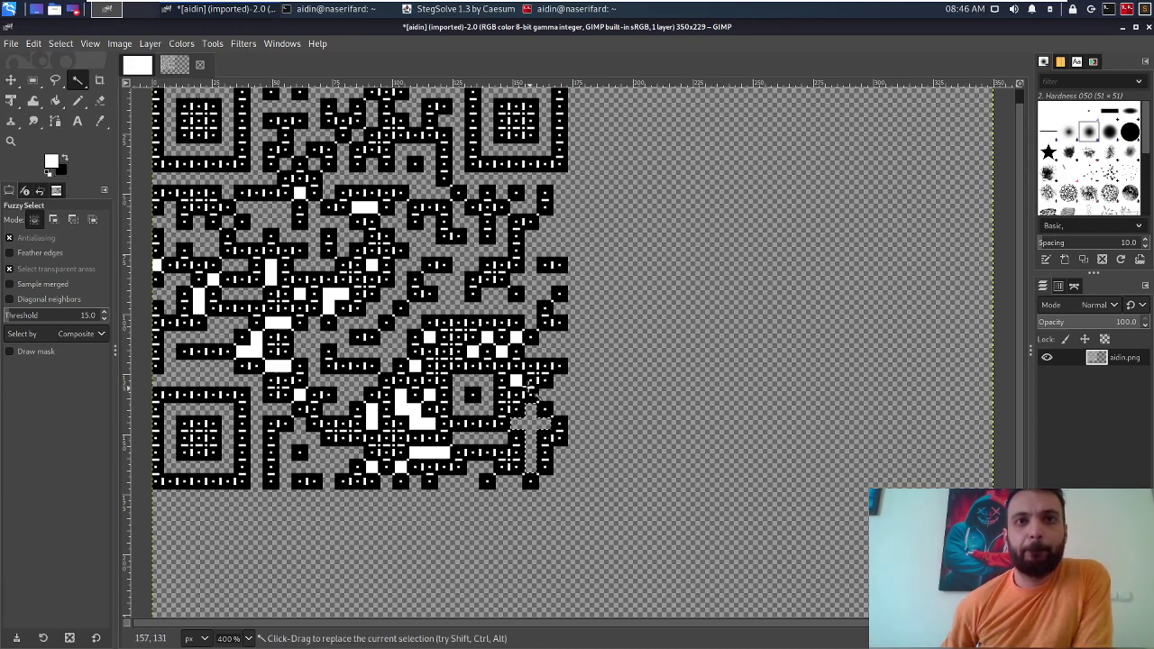
{"action": "left_click", "coordinate": [485, 348]}
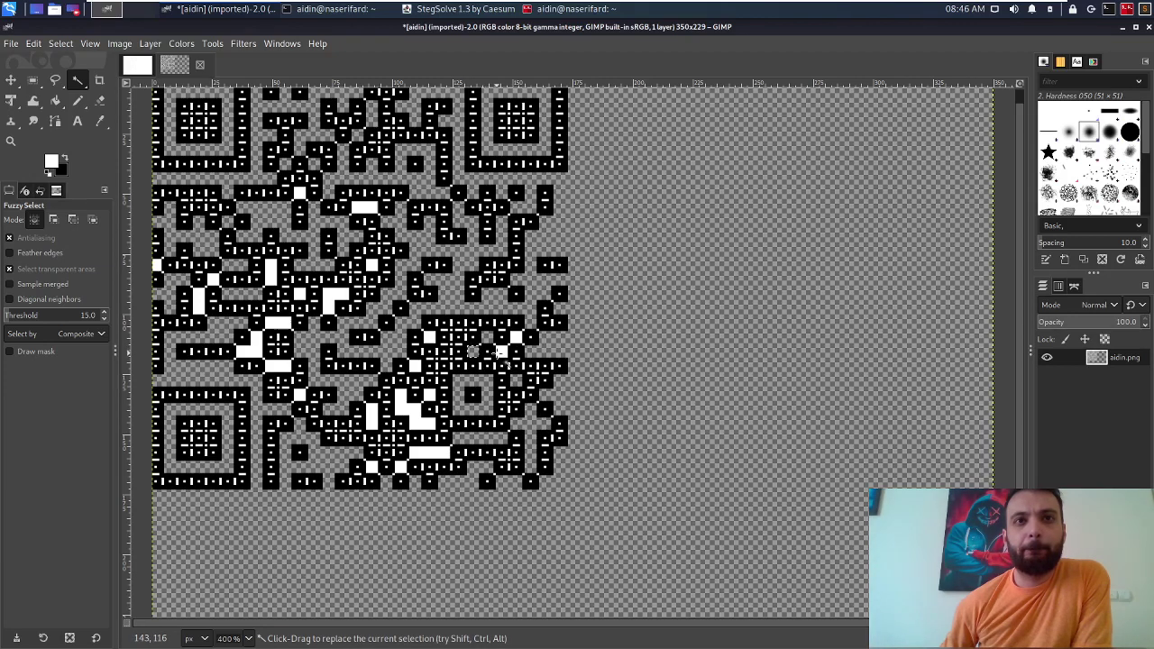
{"action": "left_click", "coordinate": [504, 343]}
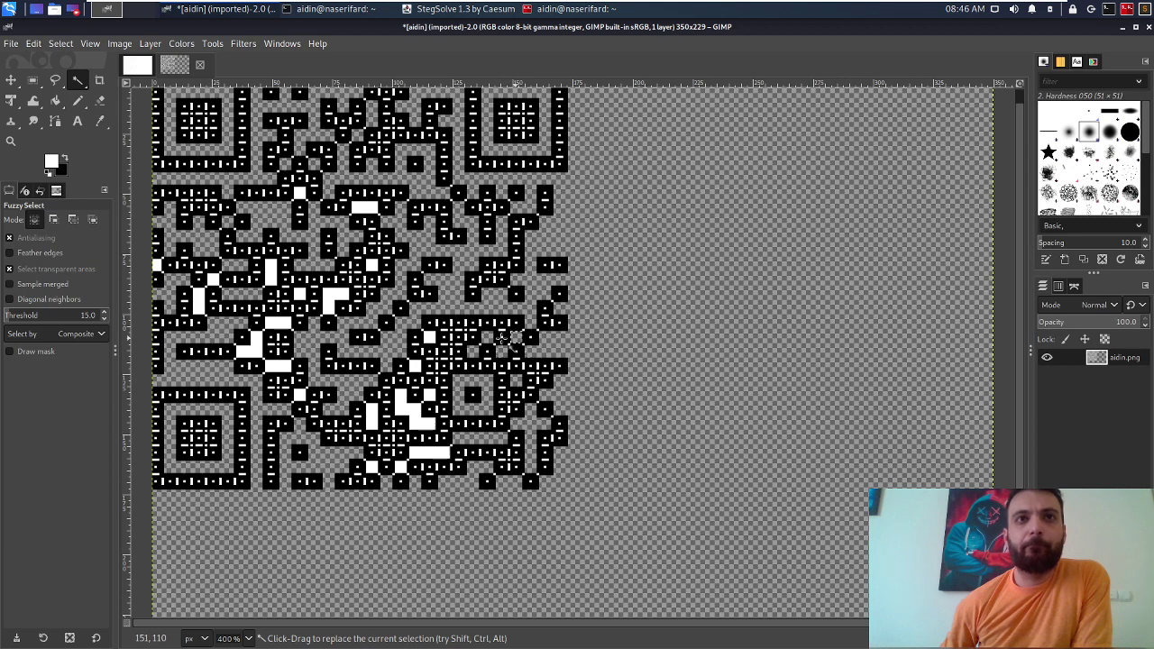
{"action": "left_click", "coordinate": [366, 214]}
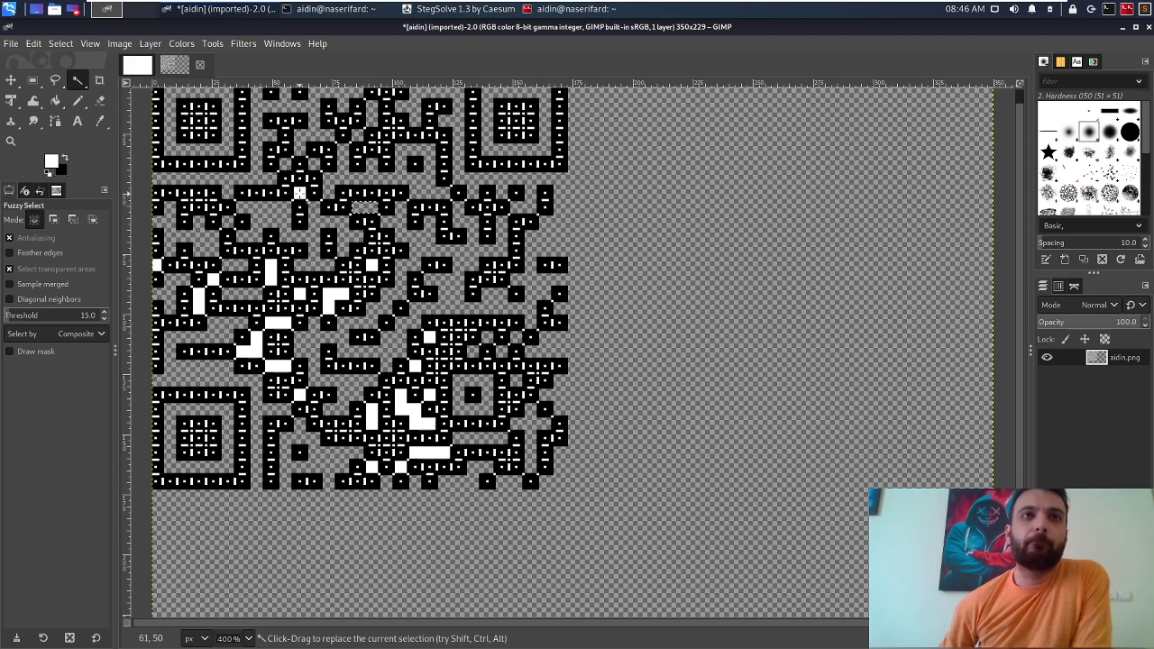
{"action": "left_click", "coordinate": [299, 197]}
{"action": "left_click", "coordinate": [270, 274]}
{"action": "left_click", "coordinate": [199, 301]}
{"action": "key", "text": "Delete"}
Delete the remaining white blocks and cells around the centre of the code.
{"action": "left_click", "coordinate": [278, 322]}
{"action": "key", "text": "Delete"}
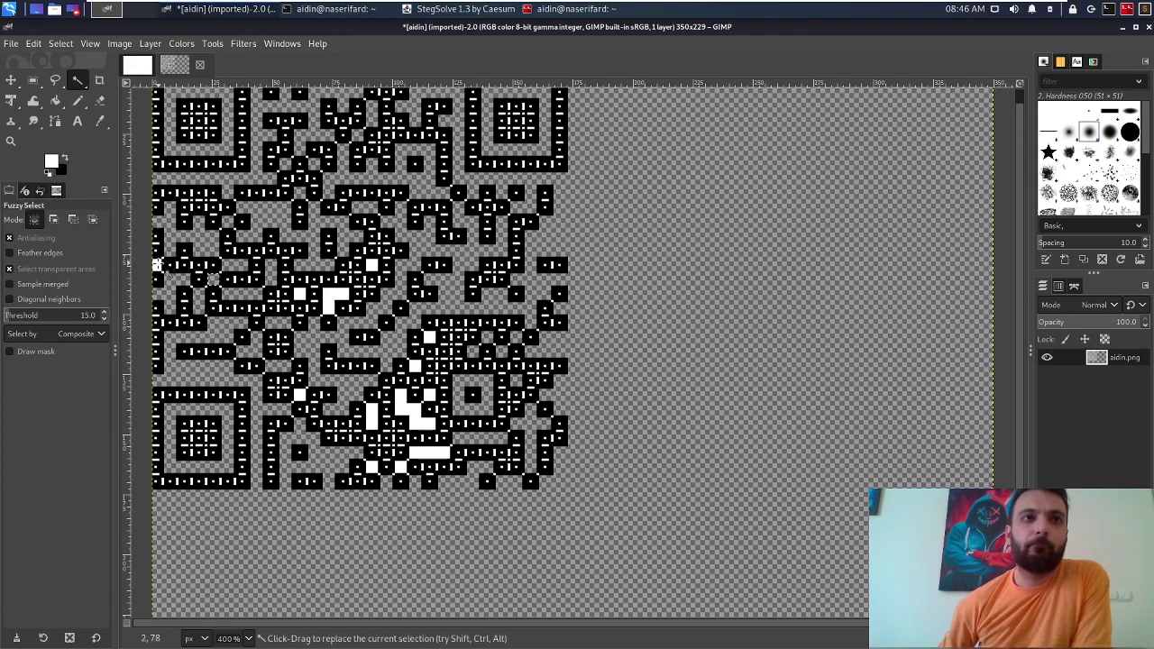
{"action": "left_click", "coordinate": [303, 294]}
{"action": "key", "text": "Delete"}
{"action": "left_click", "coordinate": [332, 298]}
{"action": "key", "text": "Delete"}
{"action": "left_click", "coordinate": [370, 265]}
{"action": "key", "text": "Delete"}
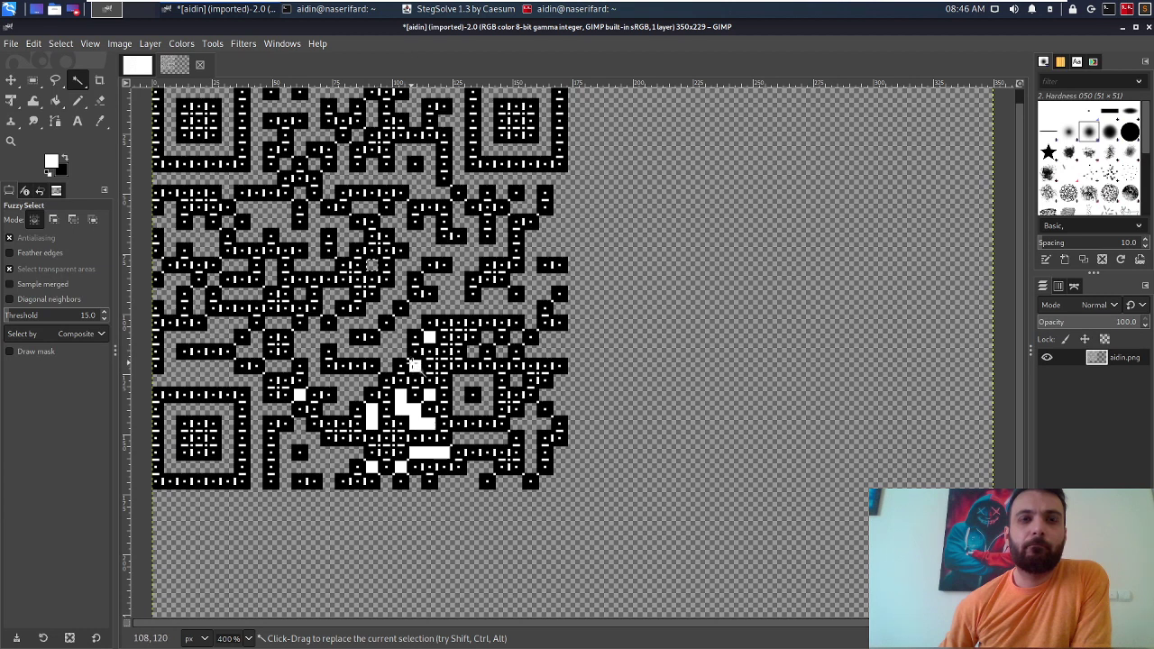
Delete the lower-middle white cells, the L-shaped cells and the bottom white bar.
{"action": "left_click", "coordinate": [370, 418]}
{"action": "key", "text": "Delete"}
{"action": "left_click", "coordinate": [413, 412]}
{"action": "key", "text": "Delete"}
{"action": "left_click", "coordinate": [301, 396]}
{"action": "key", "text": "Delete"}
{"action": "left_click", "coordinate": [435, 451]}
{"action": "key", "text": "Delete"}
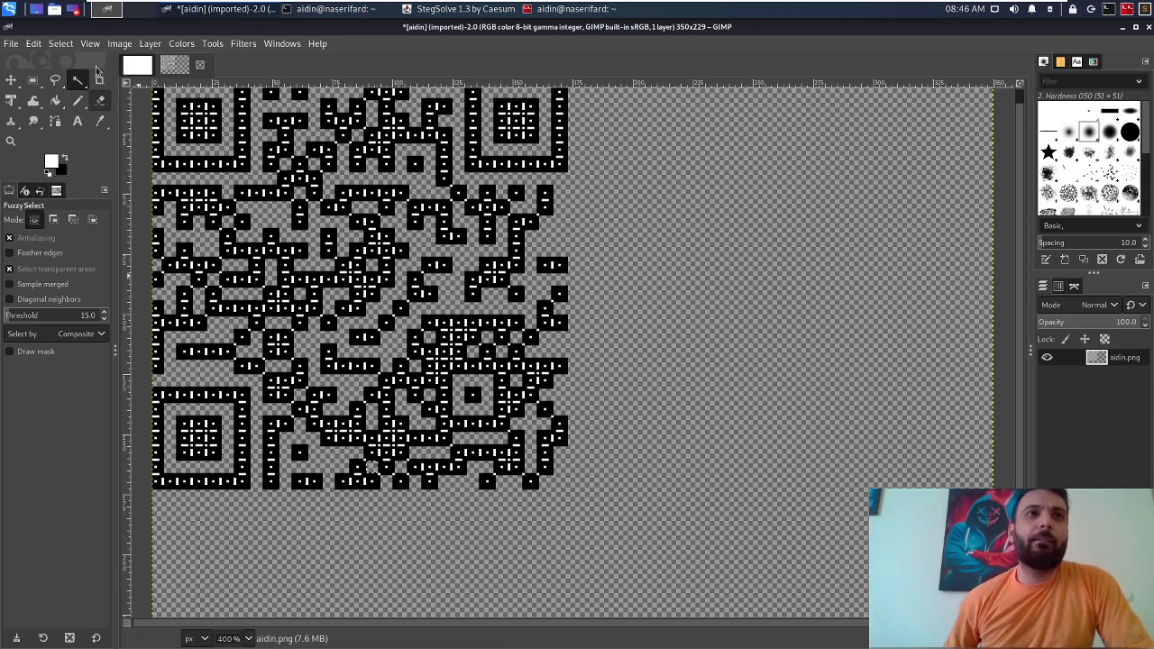
Select all white dots with Select By Color and invert them to black.
{"action": "left_click", "coordinate": [59, 45]}
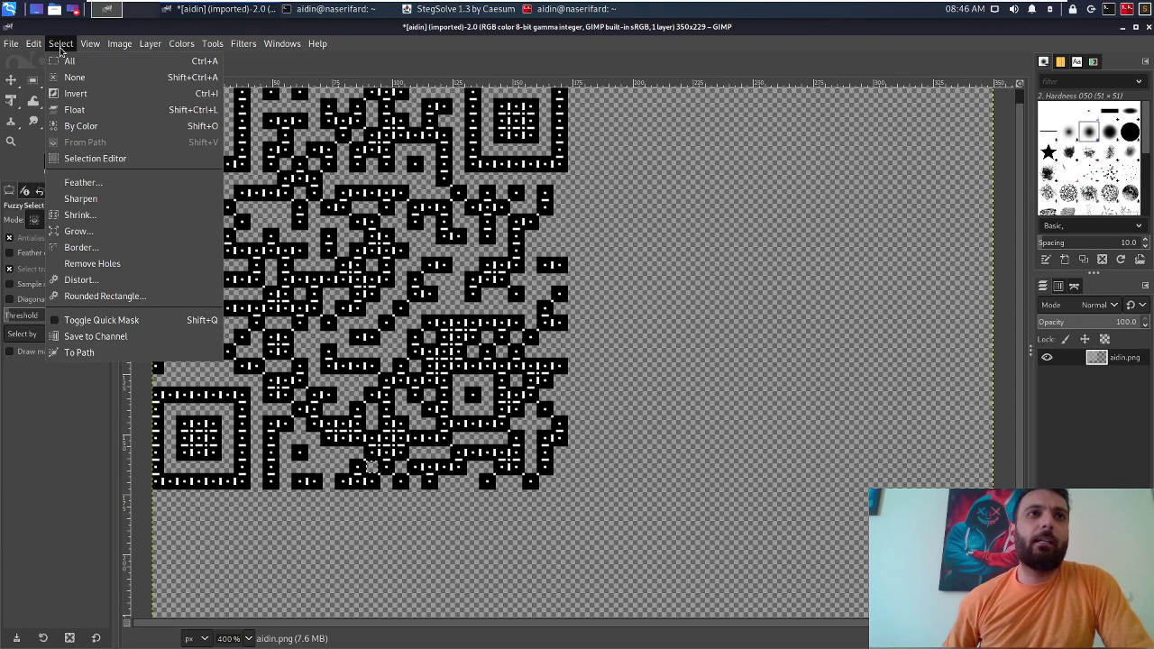
{"action": "left_click", "coordinate": [79, 124]}
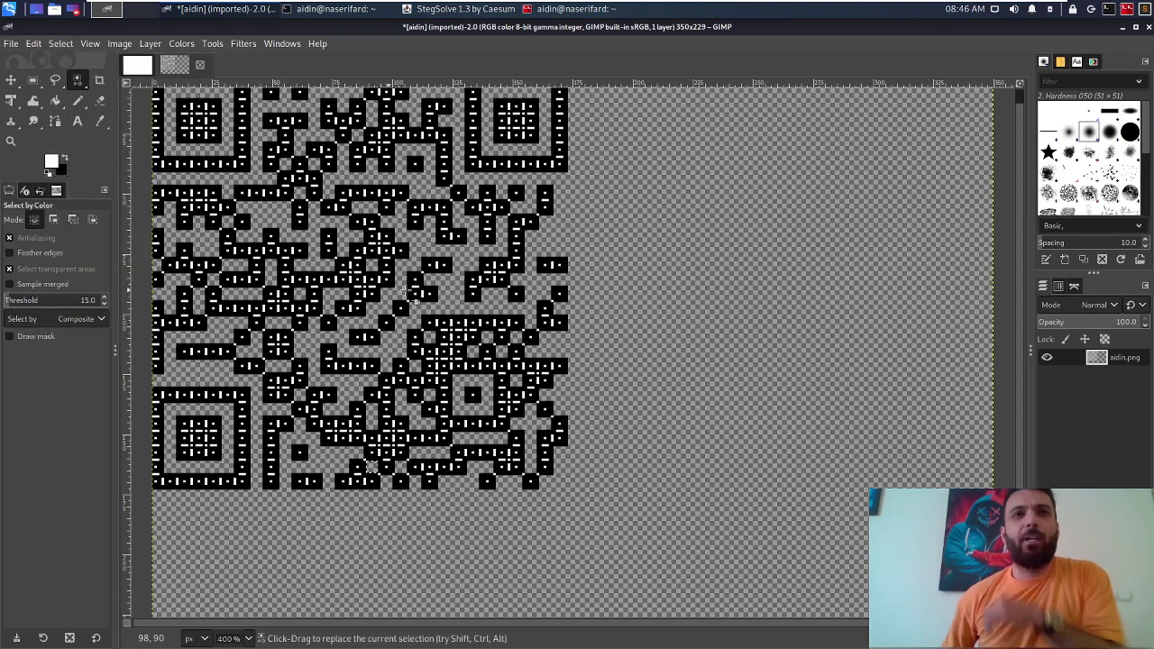
{"action": "left_click", "coordinate": [475, 161]}
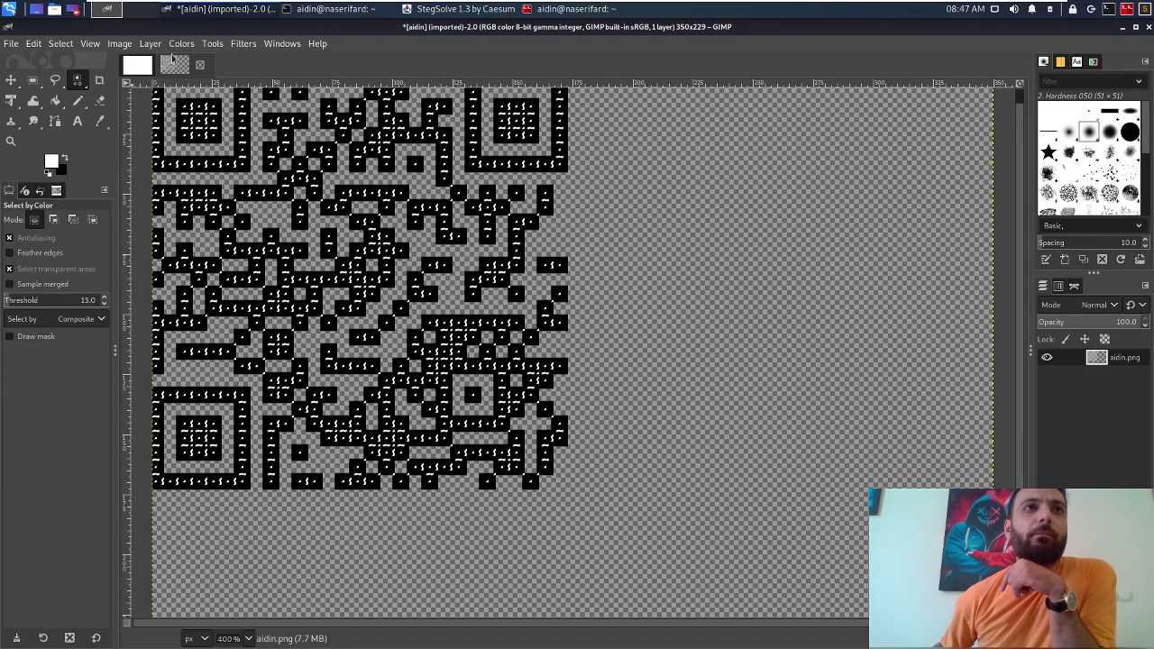
{"action": "left_click", "coordinate": [178, 44]}
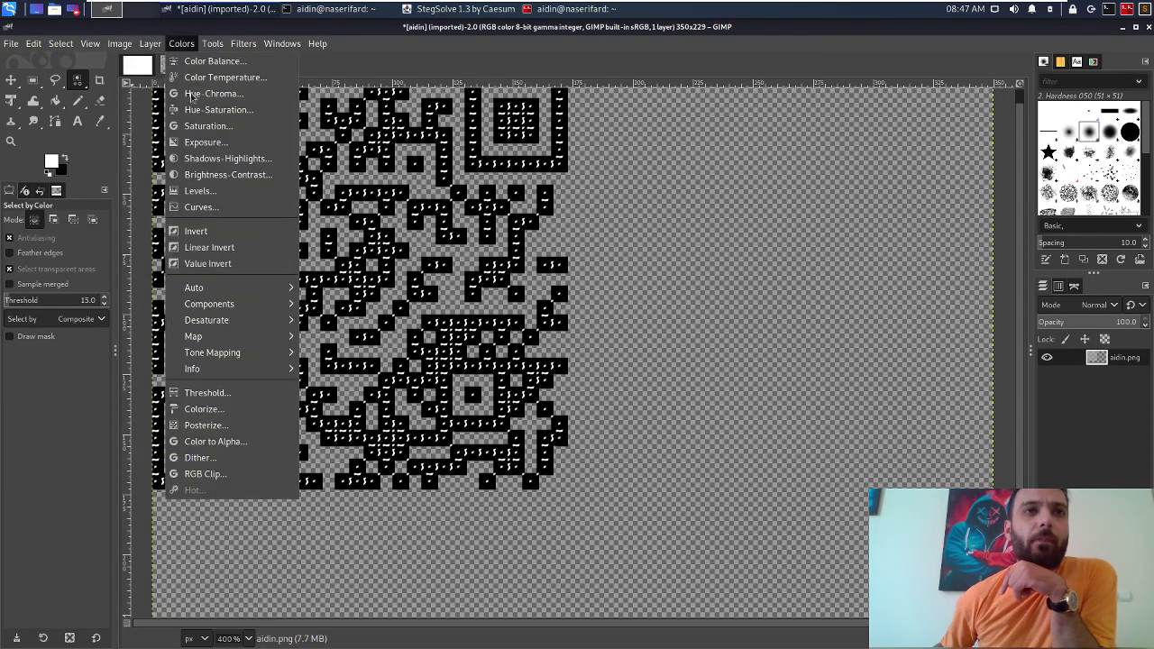
{"action": "left_click", "coordinate": [203, 231]}
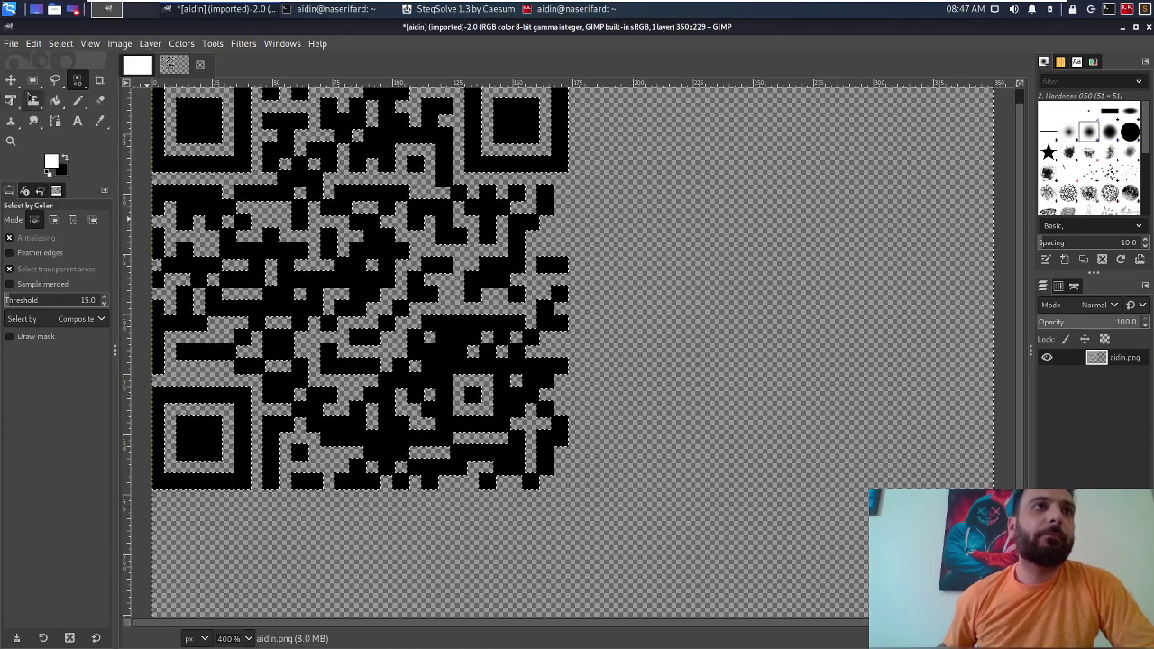
Draw and drop a rectangle selection around the code, then create a new transparent layer.
{"action": "left_click", "coordinate": [32, 81]}
{"action": "left_click_drag", "start_coordinate": [155, 89], "coordinate": [636, 508]}
{"action": "left_click", "coordinate": [701, 440]}
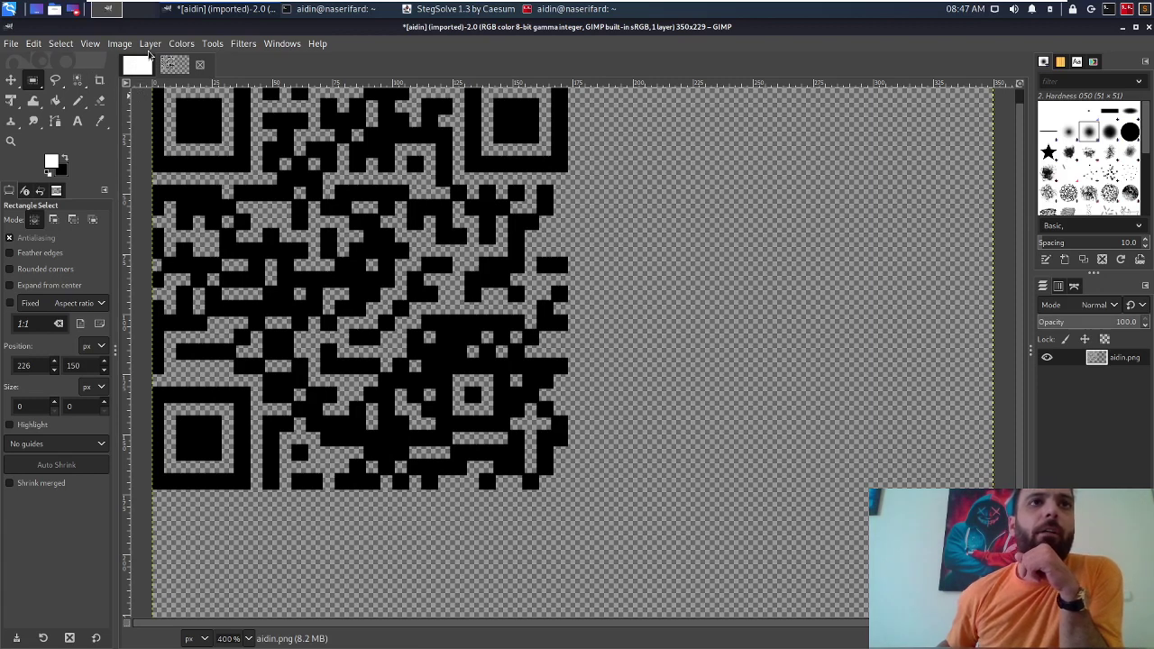
{"action": "left_click", "coordinate": [147, 45]}
{"action": "left_click", "coordinate": [150, 60]}
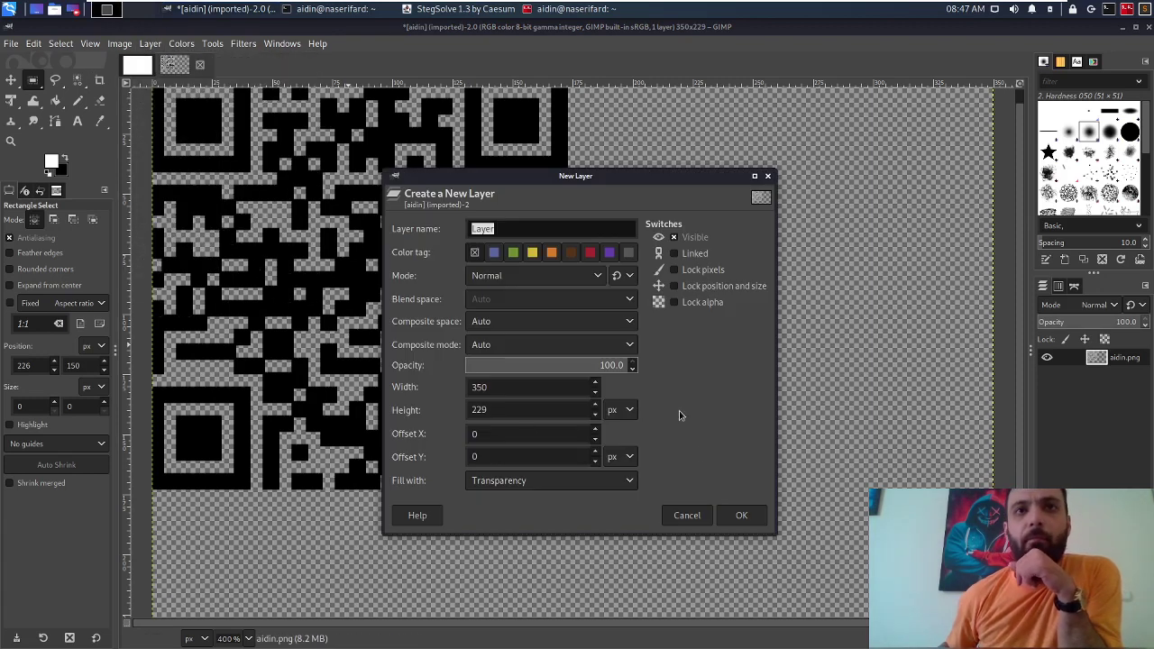
{"action": "left_click", "coordinate": [739, 515]}
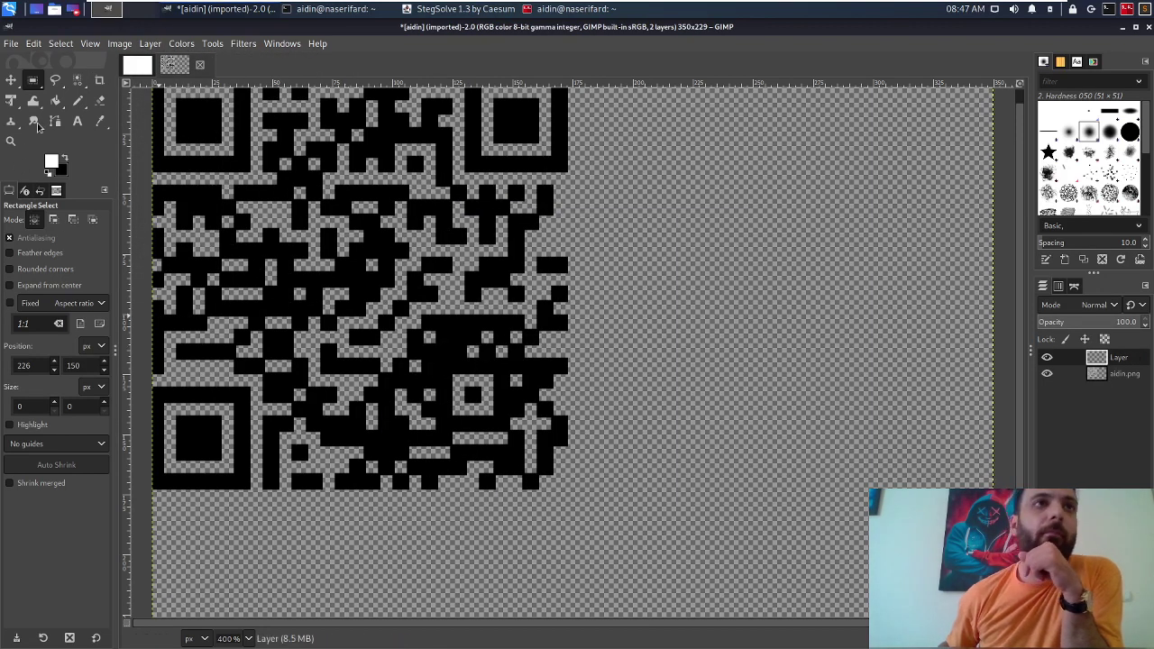
Bucket-fill the new layer white, check the foreground colour, then undo the fill.
{"action": "left_click", "coordinate": [55, 100]}
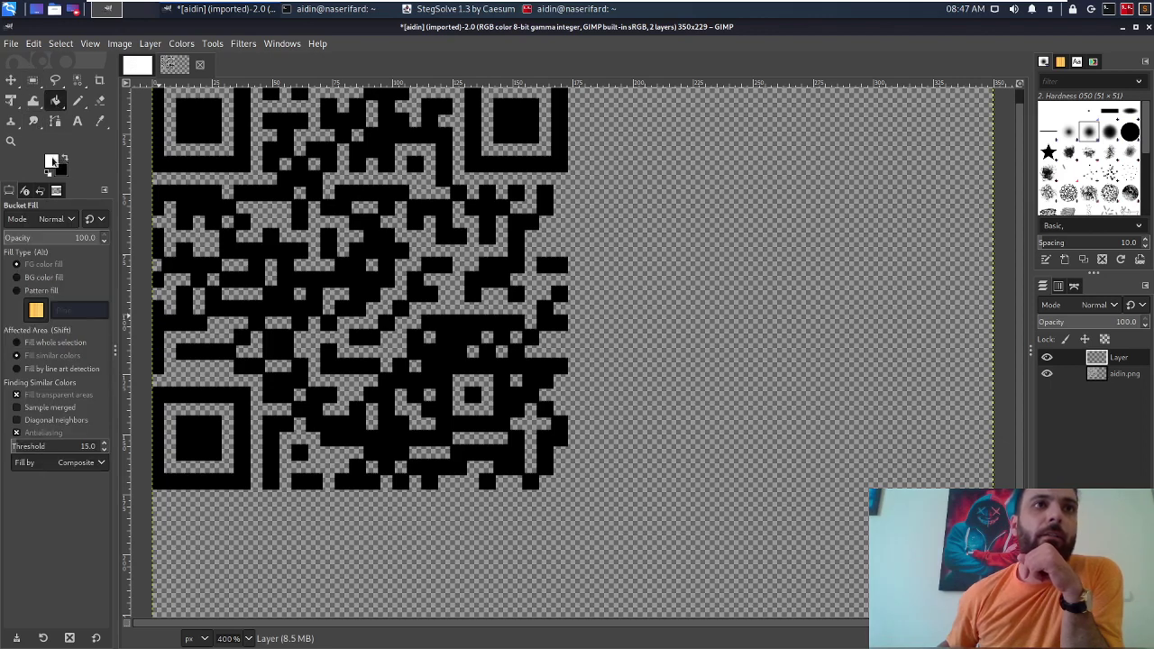
{"action": "left_click", "coordinate": [52, 162]}
{"action": "left_click", "coordinate": [690, 291]}
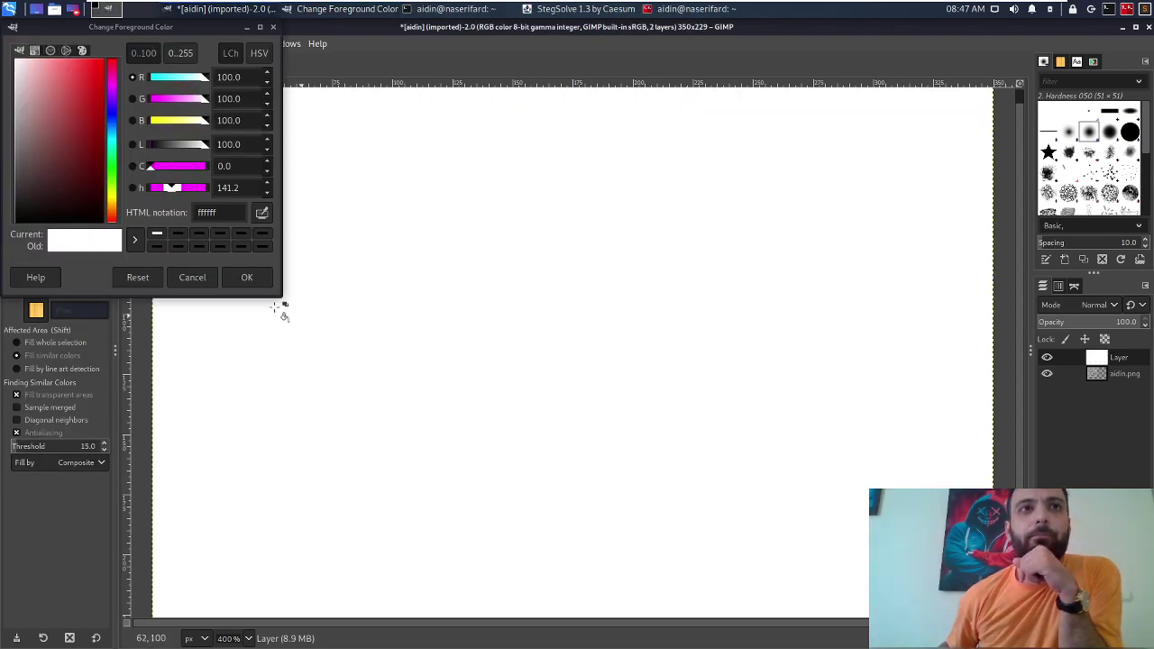
{"action": "left_click", "coordinate": [193, 277]}
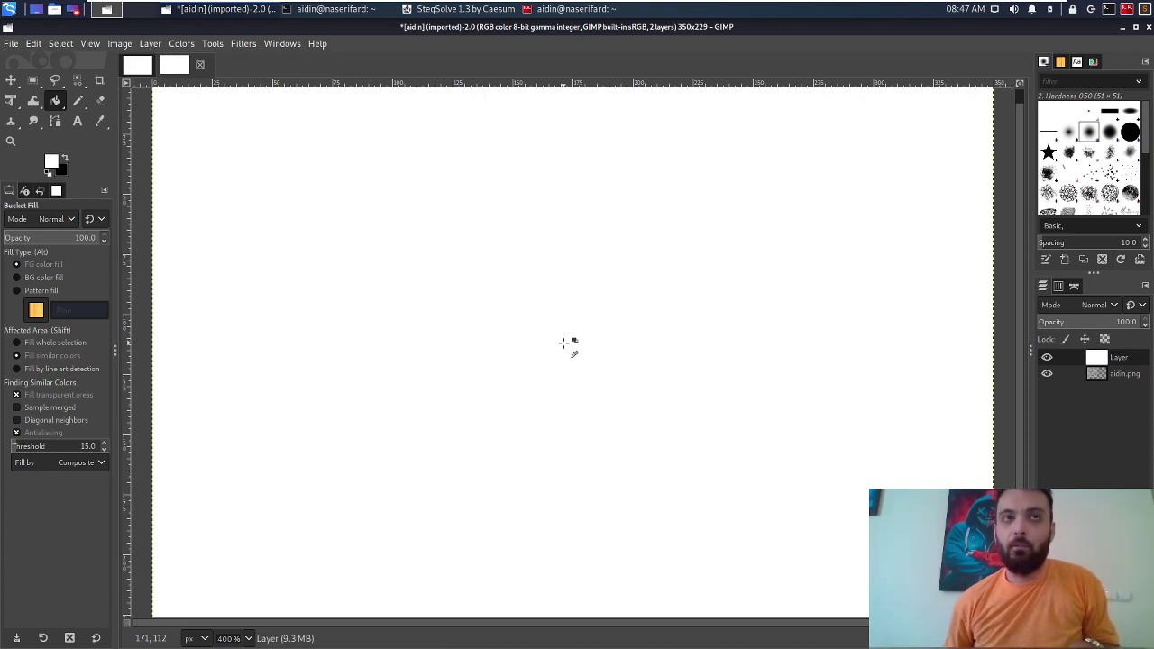
{"action": "key", "text": "ctrl+z"}
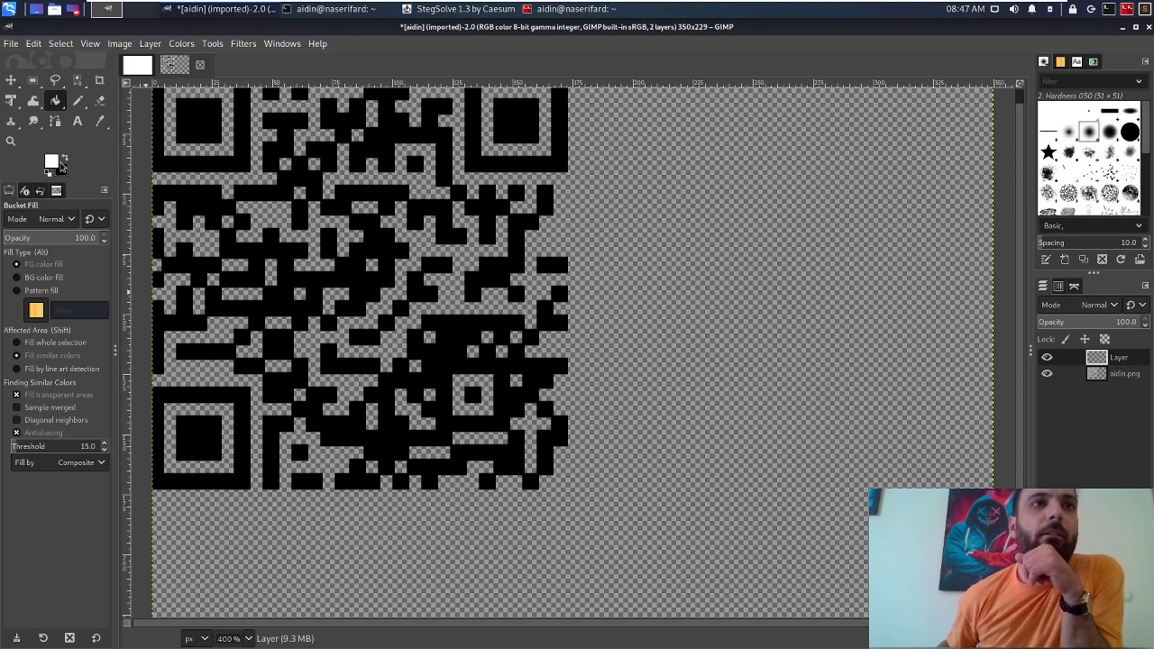
Inspect the background and foreground colours, refill the top layer white, and undo it.
{"action": "left_click", "coordinate": [61, 168]}
{"action": "left_click", "coordinate": [185, 277]}
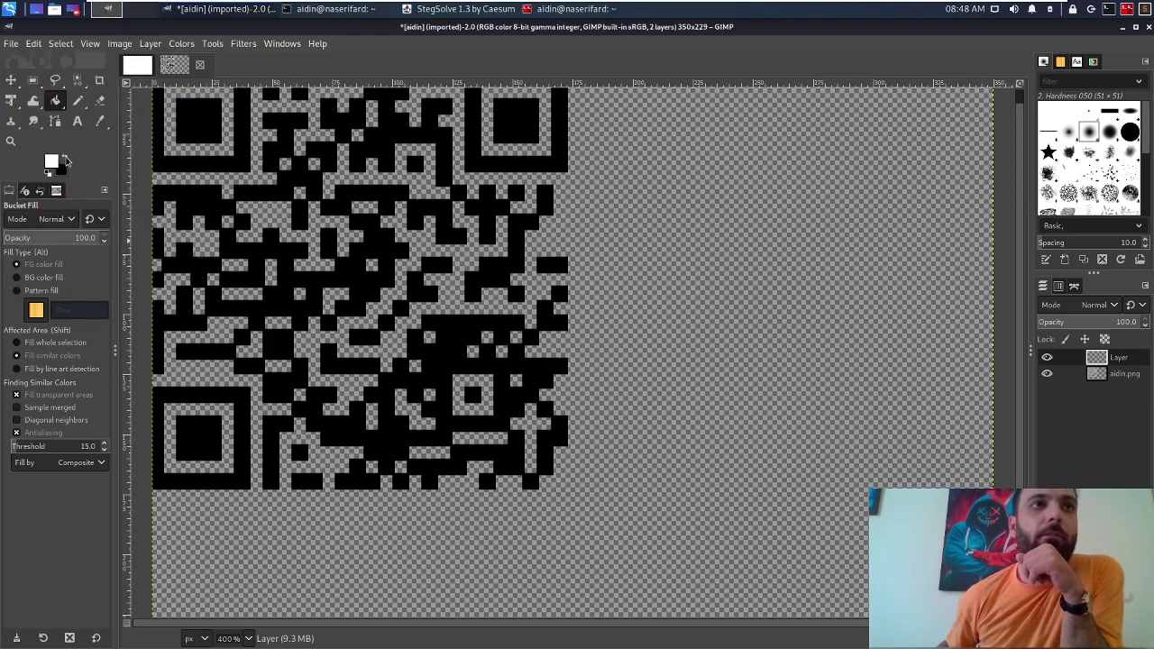
{"action": "left_click", "coordinate": [52, 161]}
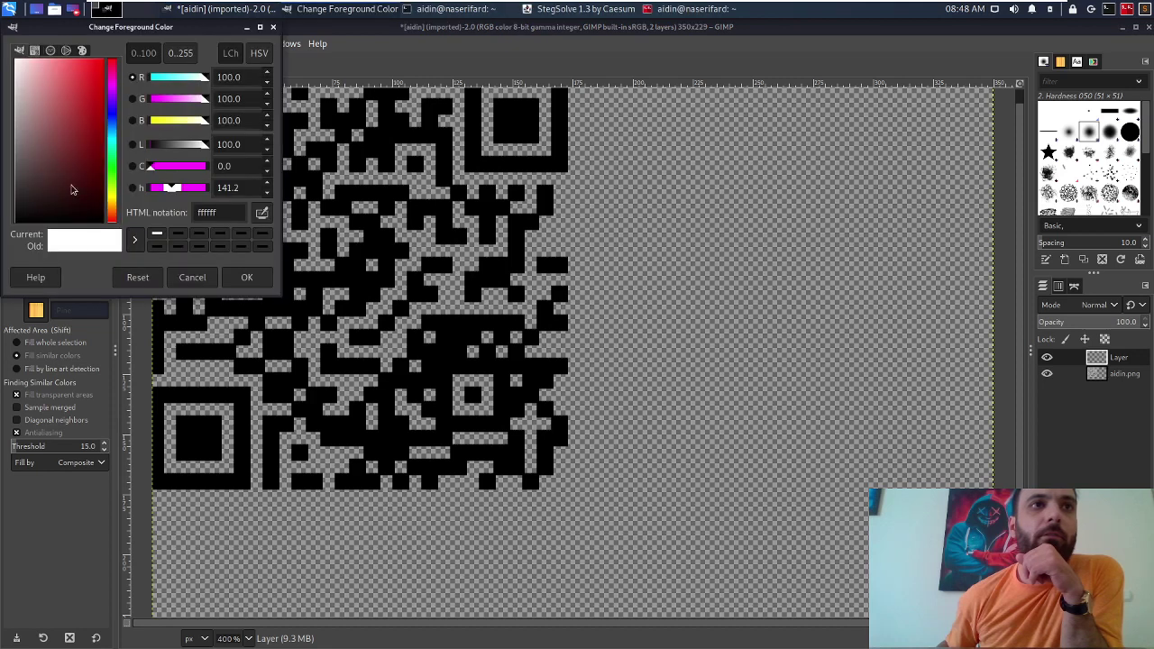
{"action": "left_click", "coordinate": [183, 277]}
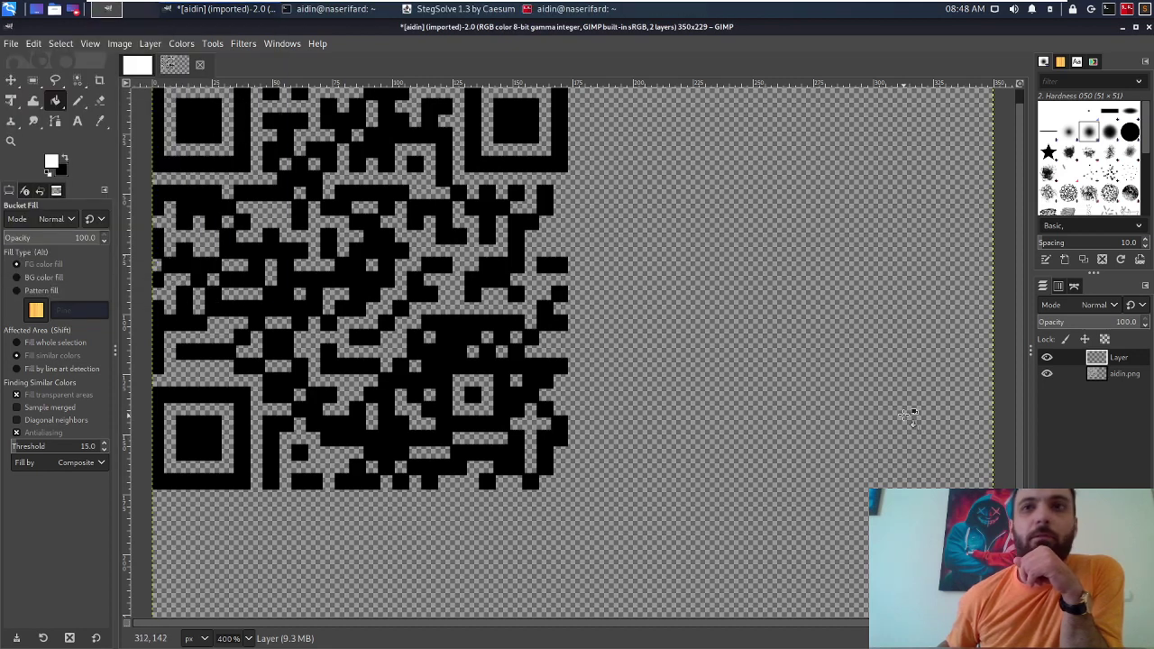
{"action": "left_click", "coordinate": [970, 391]}
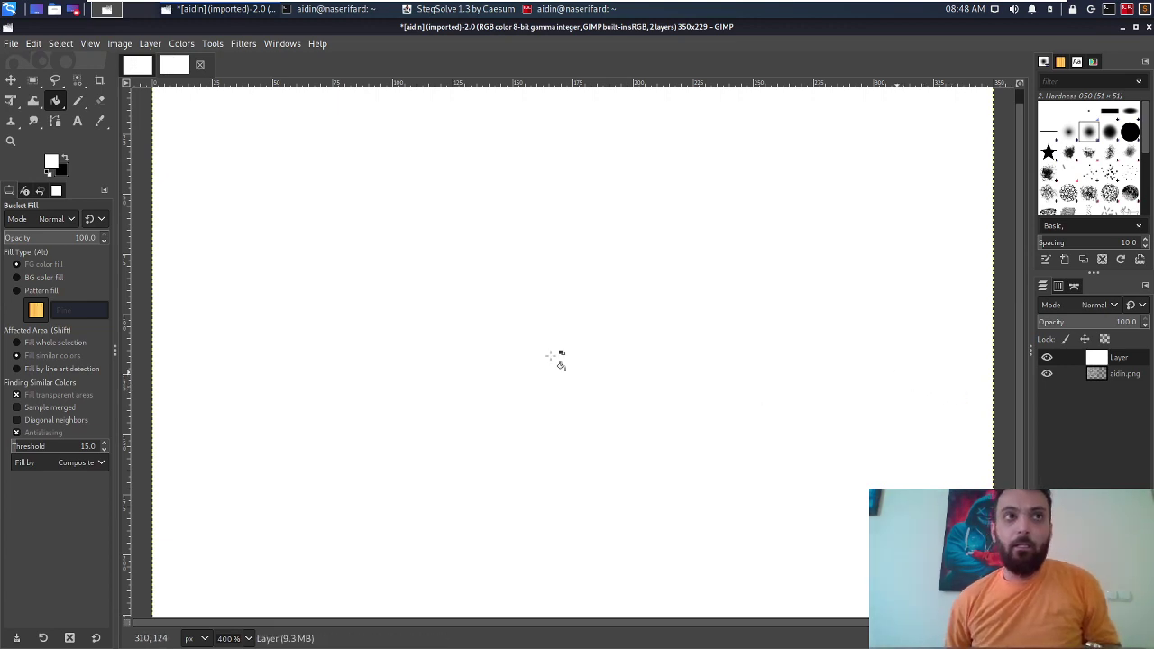
{"action": "key", "text": "ctrl+z"}
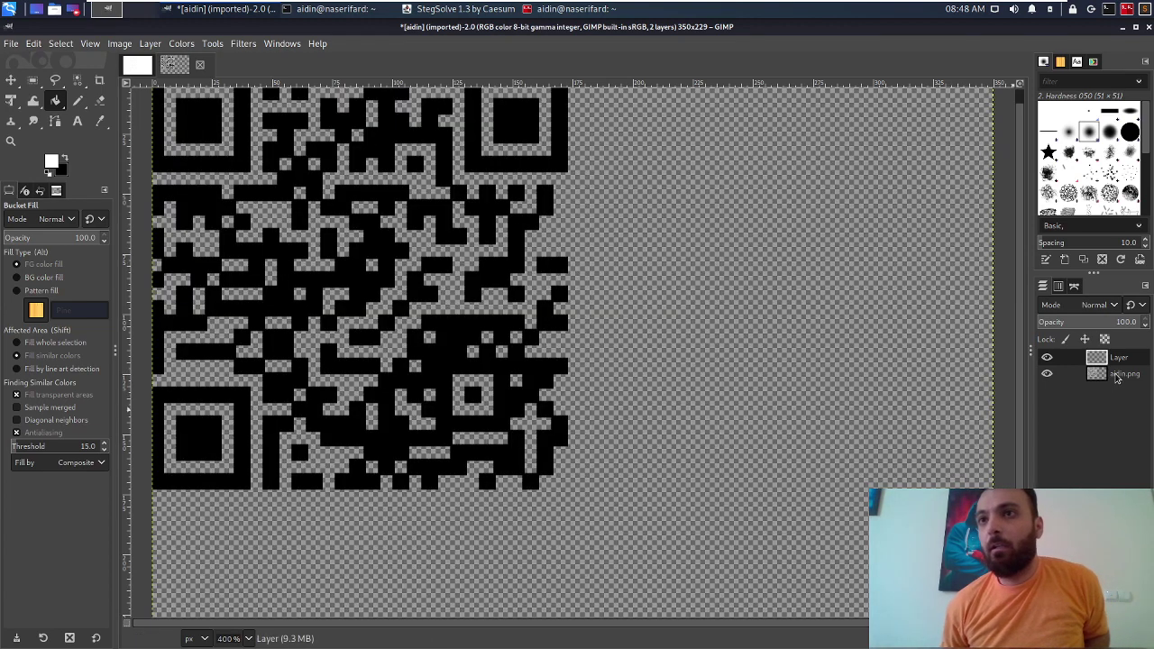
Drag the new layer below aidin.png and bucket-fill it white.
{"action": "left_click", "coordinate": [1117, 377]}
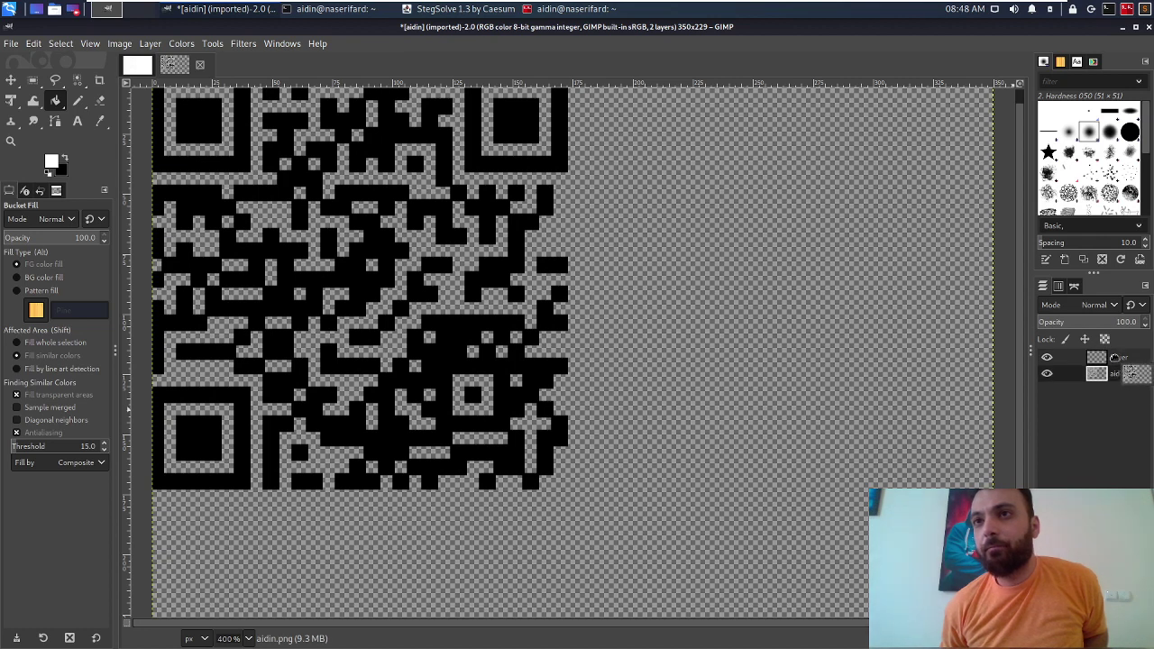
{"action": "left_click_drag", "start_coordinate": [1117, 361], "coordinate": [1117, 386]}
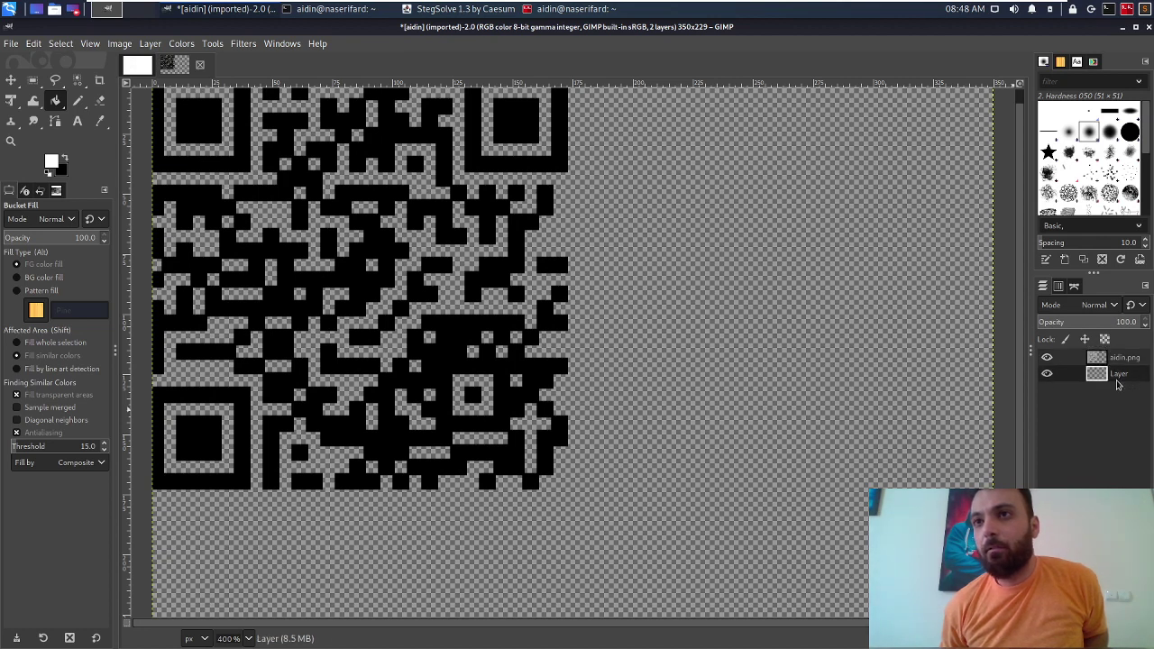
{"action": "left_click", "coordinate": [665, 237]}
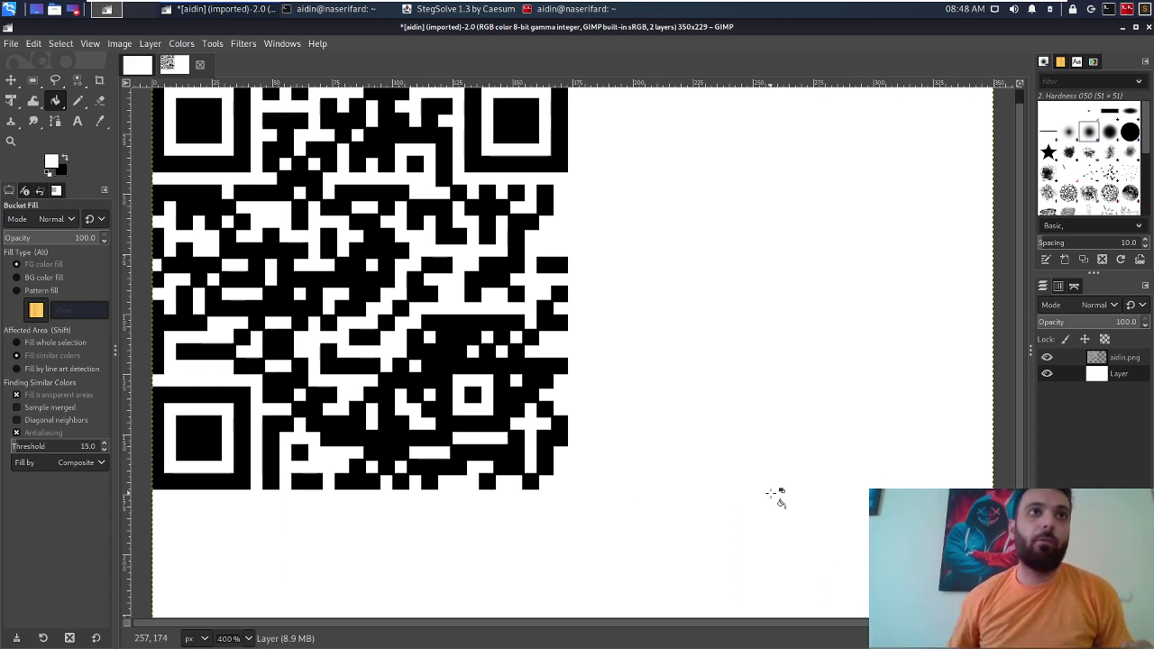
Export the image as real.png with default PNG settings, then open a new terminal tab.
{"action": "left_click", "coordinate": [11, 43]}
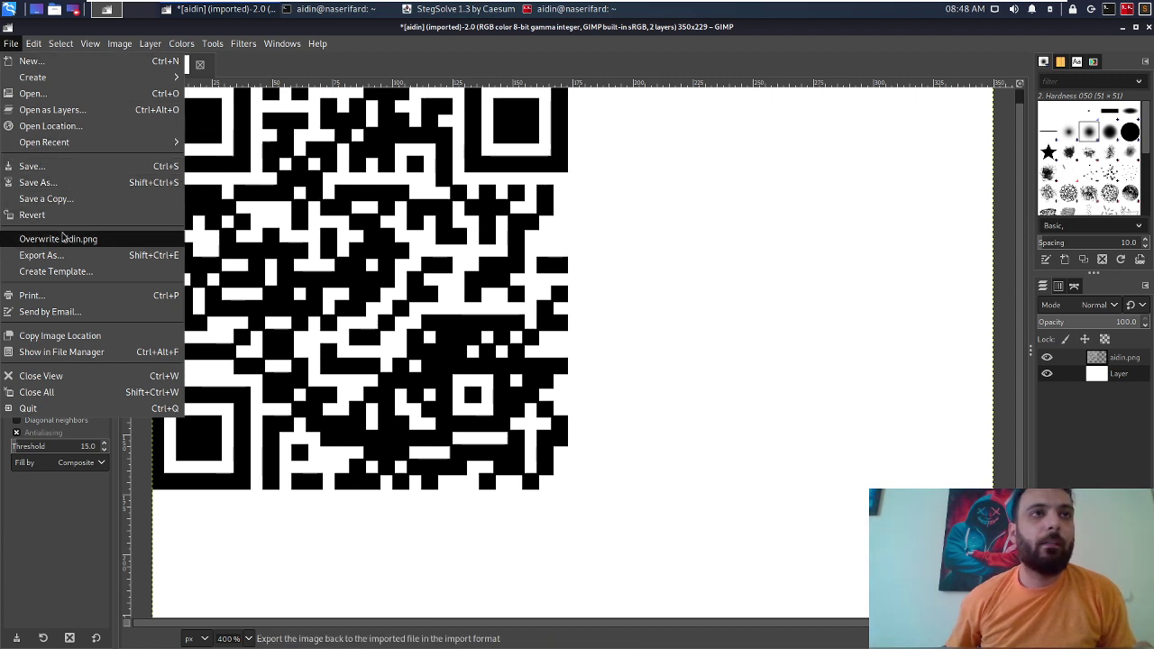
{"action": "left_click", "coordinate": [74, 261]}
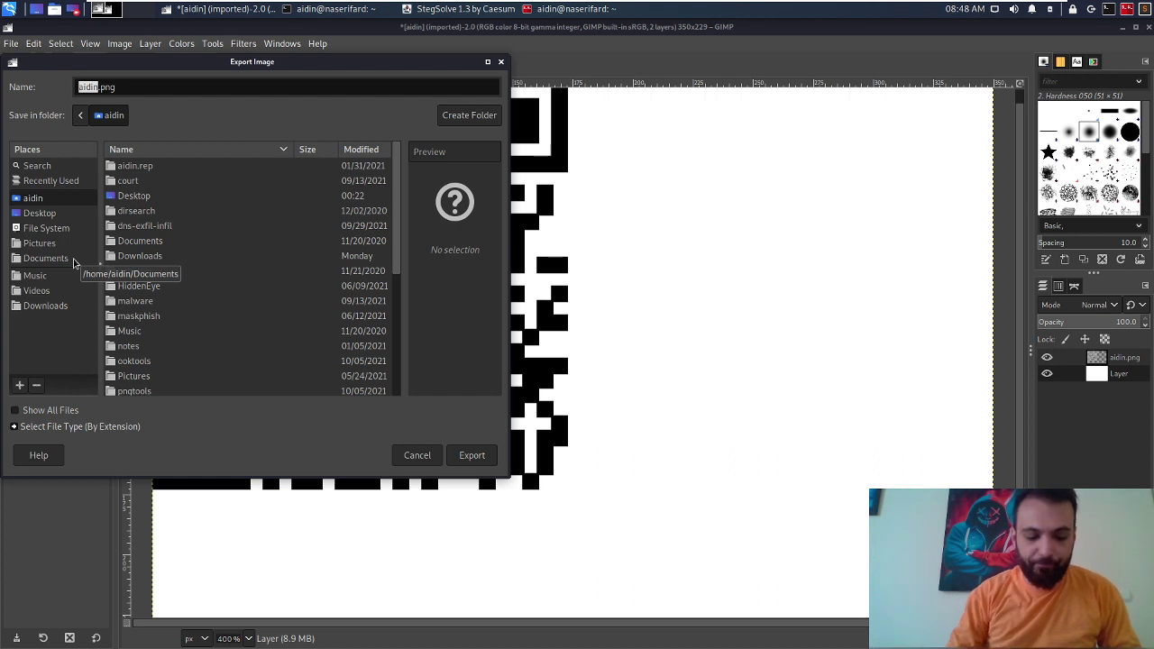
{"action": "type", "text": "real"}
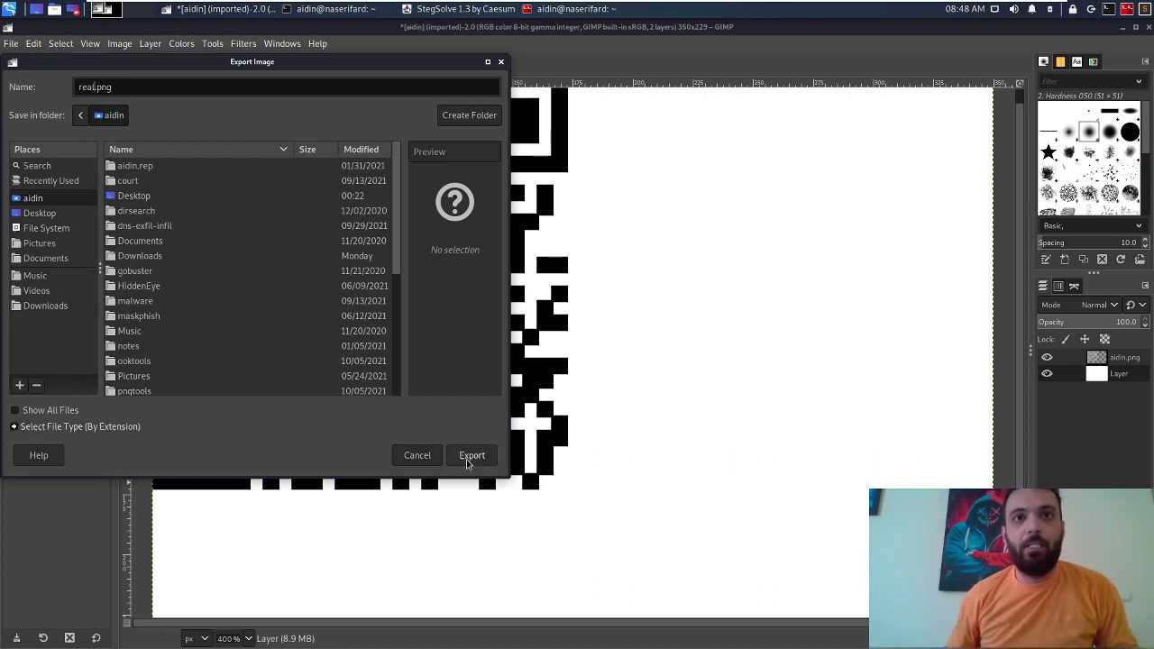
{"action": "left_click", "coordinate": [470, 455]}
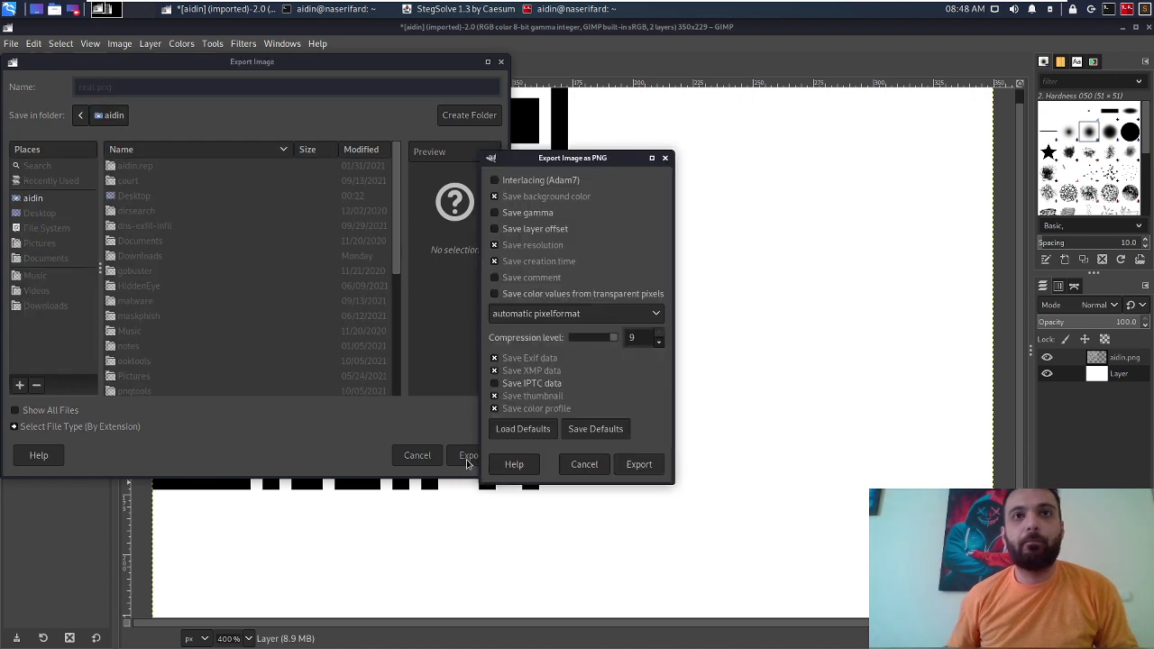
{"action": "left_click", "coordinate": [637, 464]}
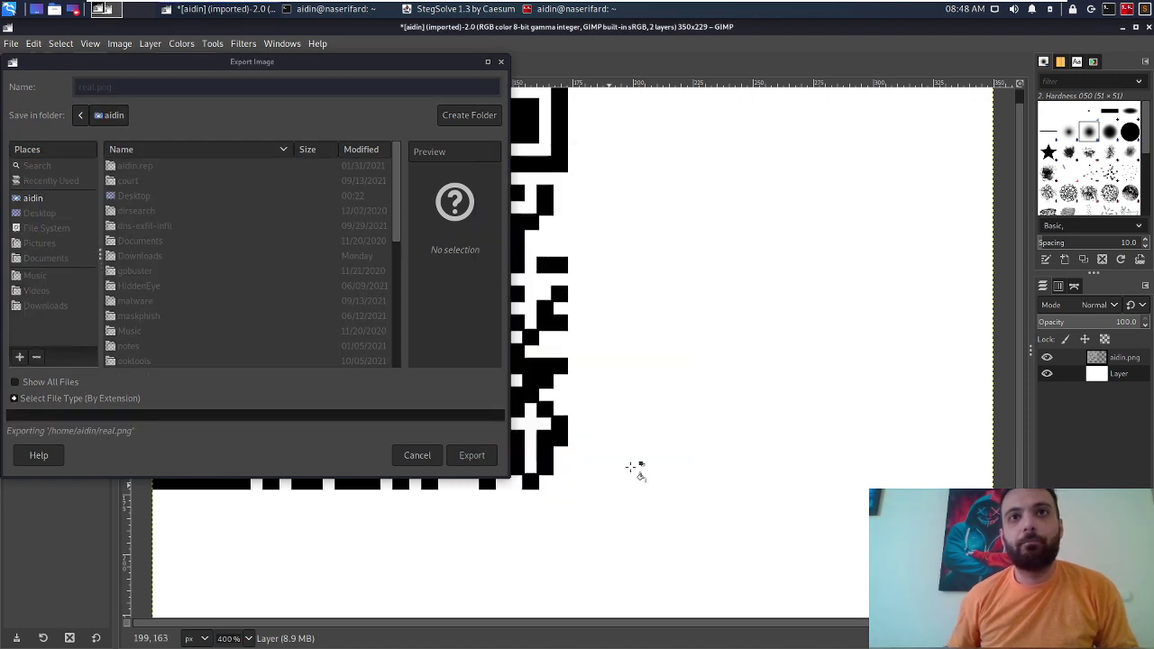
{"action": "left_click", "coordinate": [329, 9]}
{"action": "key", "text": "ctrl+shift+t"}
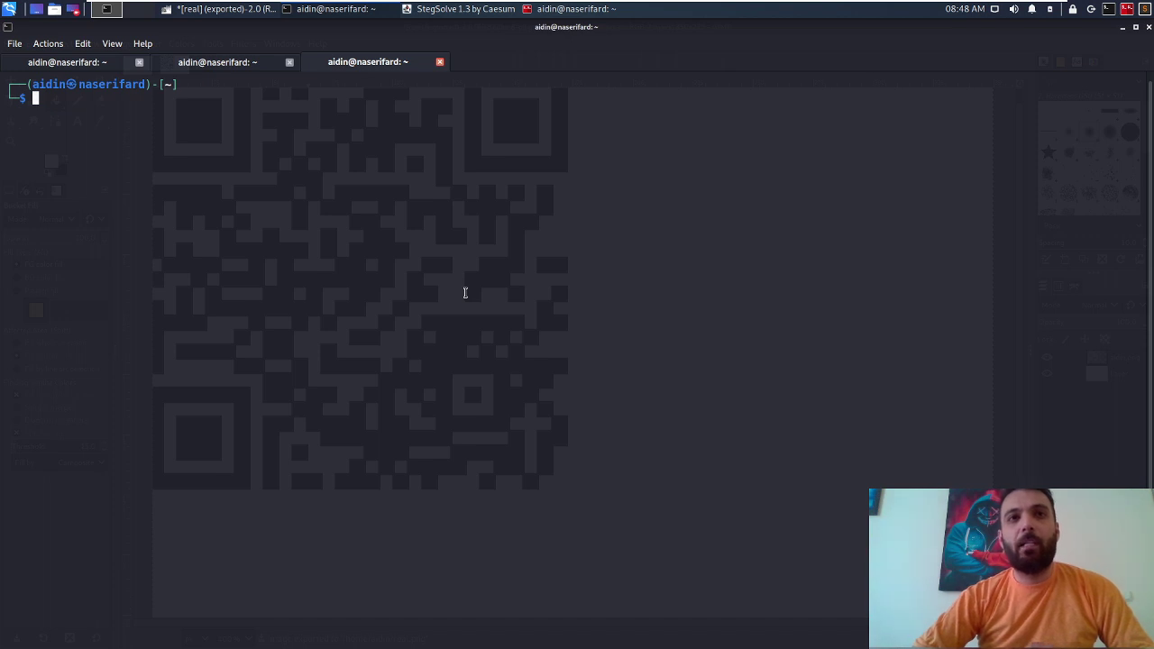
Run zbarimg real.png and highlight the flag IceCTF{Elliot_has_been_mapping_bits_all_day}.
{"action": "type", "text": "zbar"}
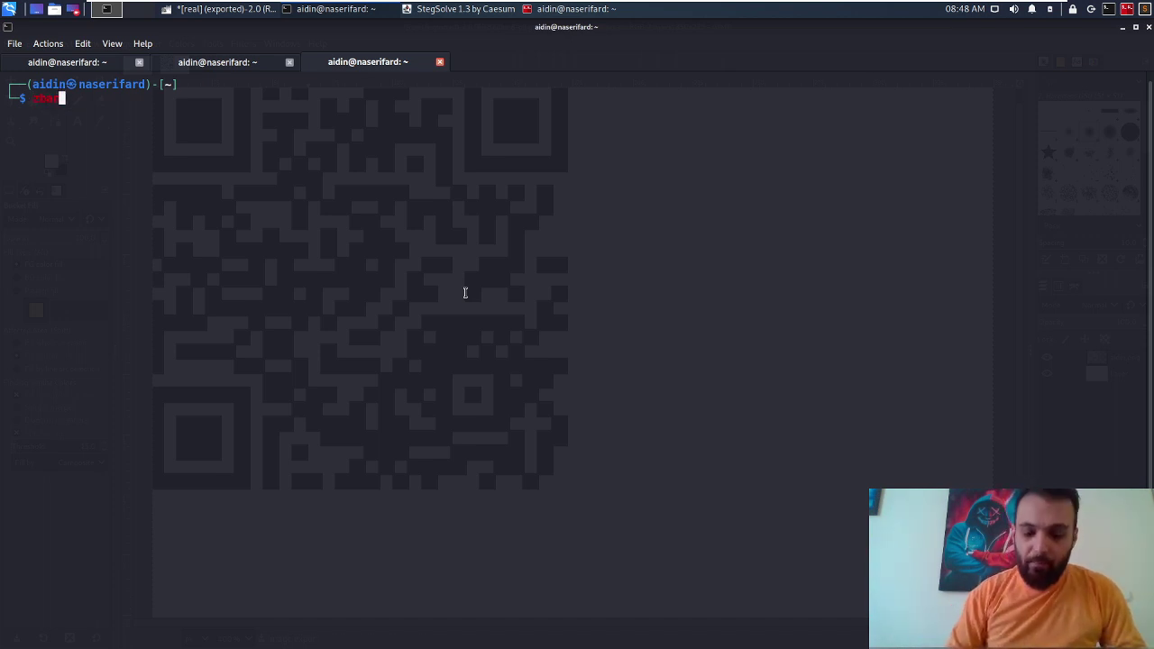
{"action": "type", "text": "img "}
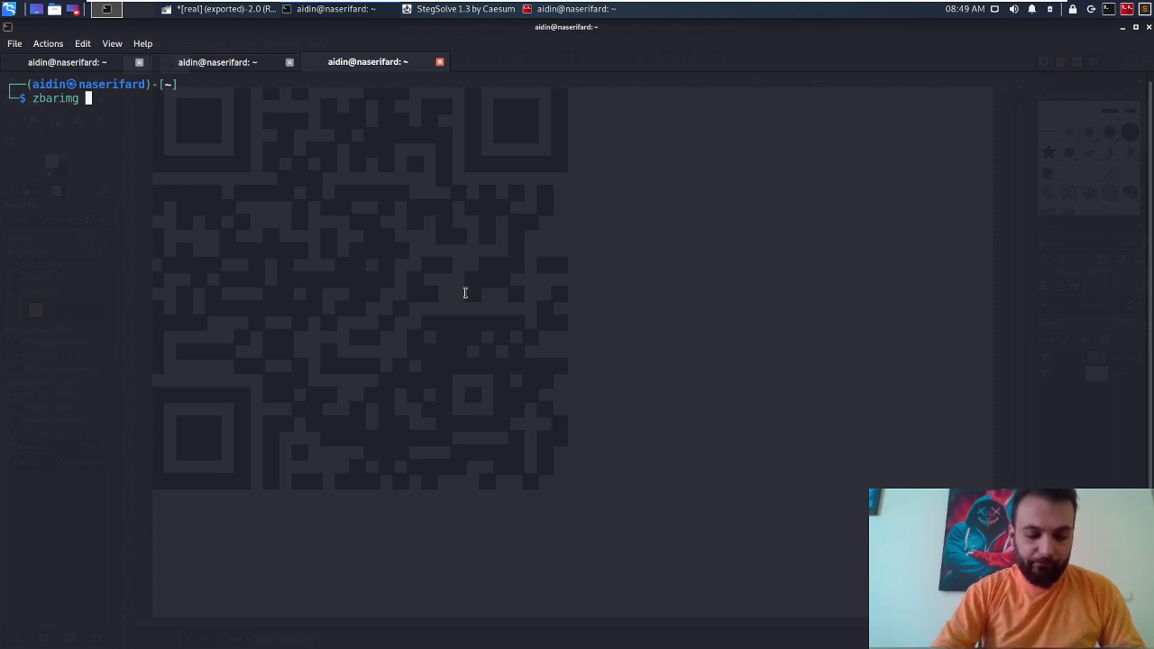
{"action": "type", "text": "re"}
{"action": "key", "text": "Tab"}
{"action": "key", "text": "Tab"}
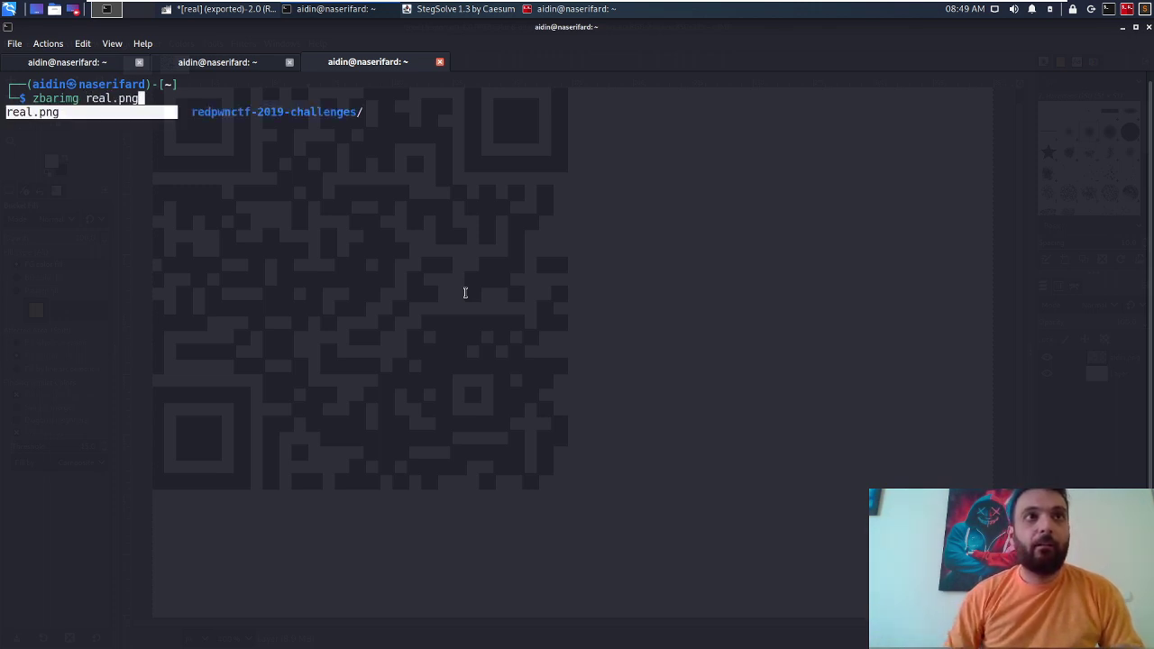
{"action": "key", "text": "Return"}
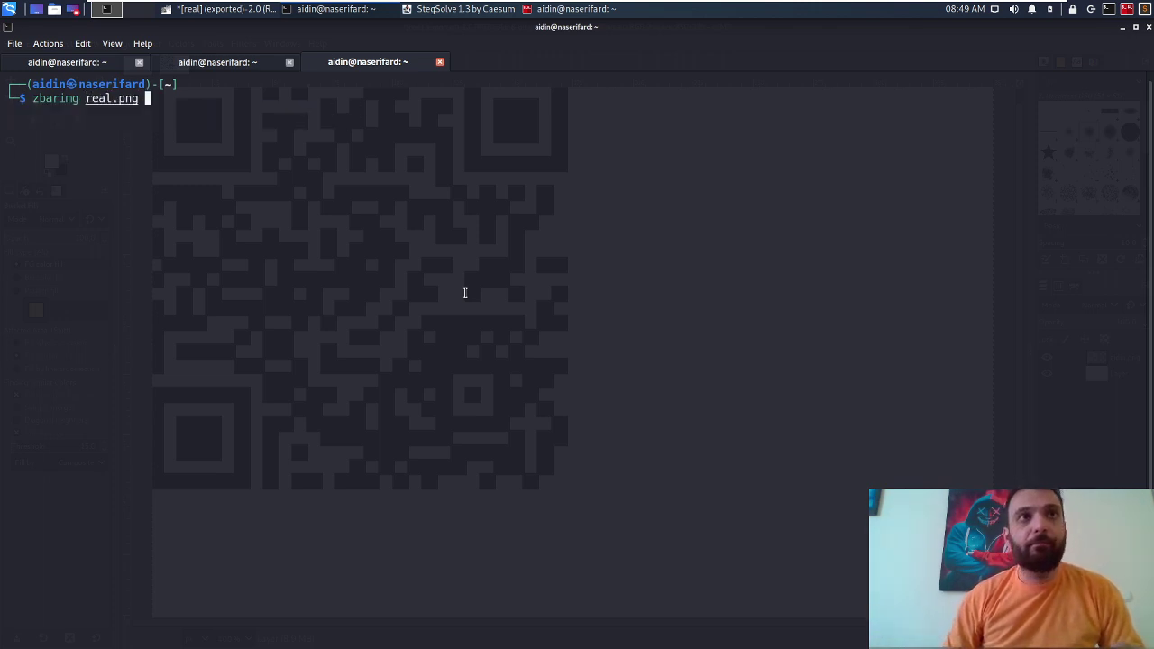
{"action": "key", "text": "Return"}
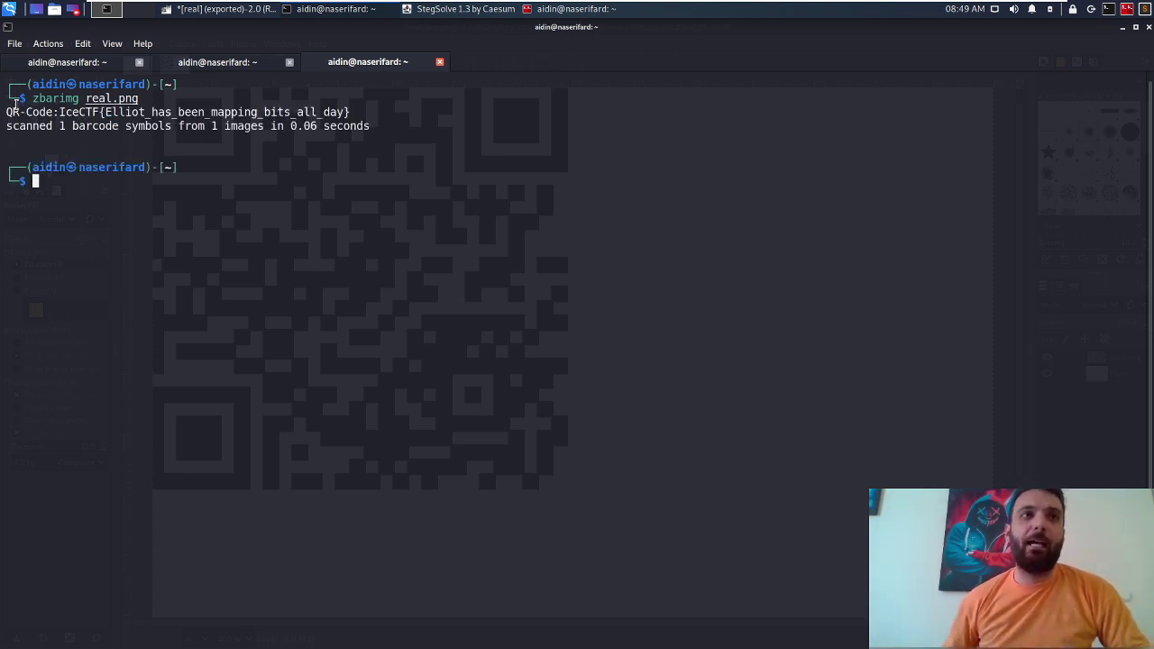
{"action": "mouse_move", "coordinate": [9, 104]}
{"action": "left_mouse_down"}
{"action": "mouse_move", "coordinate": [355, 102]}
{"action": "mouse_move", "coordinate": [357, 112]}
{"action": "left_mouse_up"}
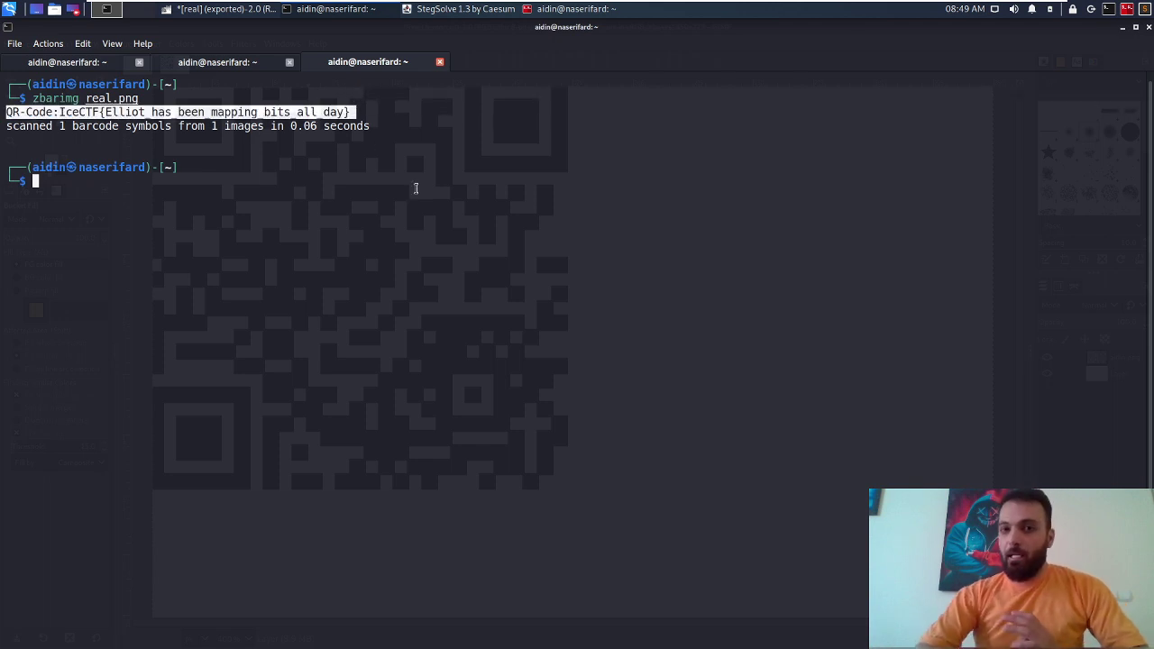